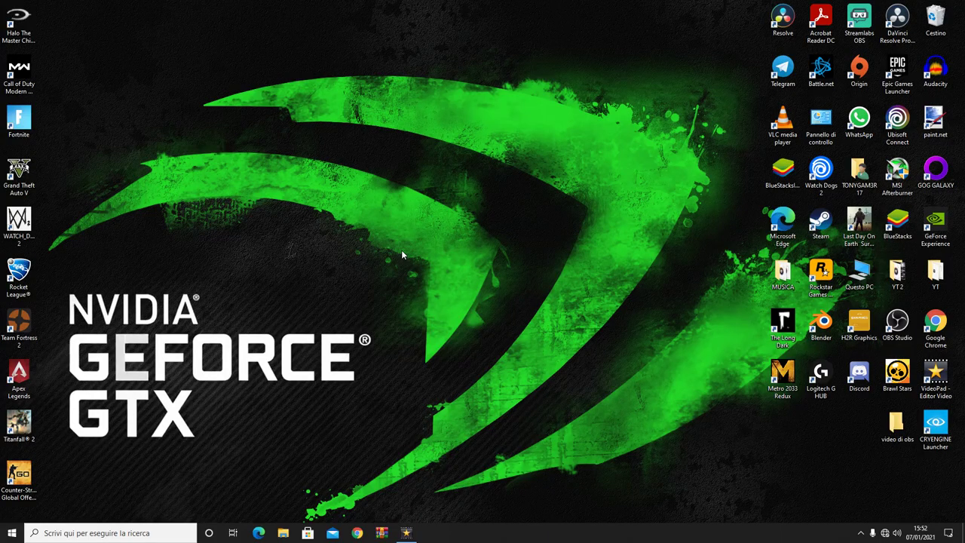
# Move the VideoPad shortcut to the empty middle area of the desktop and switch to the VideoPad window.
pyautogui.moveTo(935, 373); pyautogui.dragTo(325, 273)
pyautogui.moveTo(344, 205); pyautogui.dragTo(290, 176)
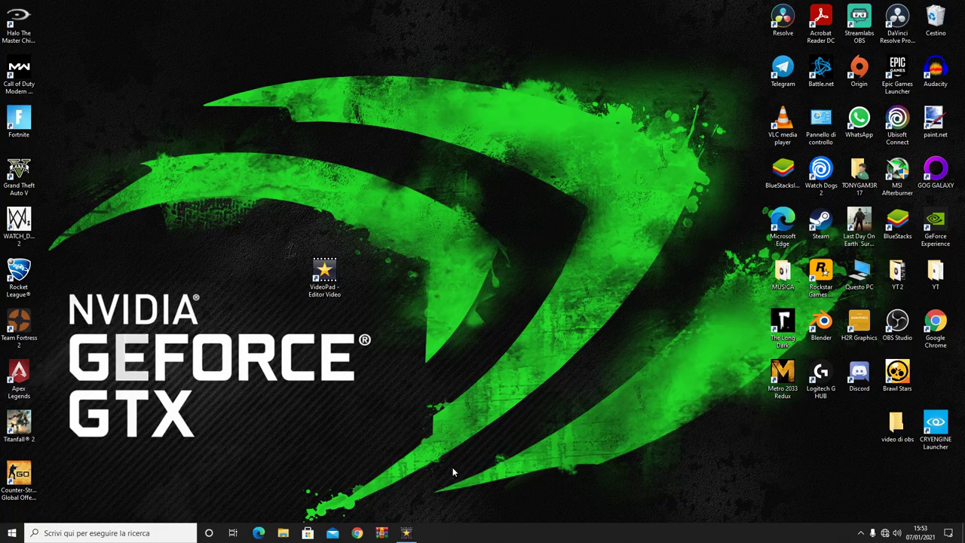
pyautogui.click(407, 532)
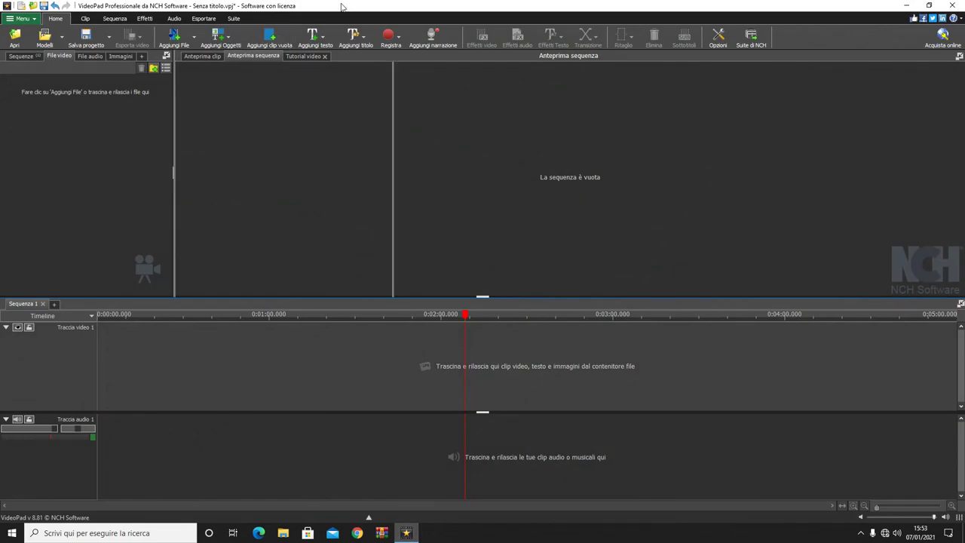
# Return the playhead to the start of the empty timeline.
pyautogui.click(436, 378)
pyautogui.moveTo(440, 318); pyautogui.dragTo(36, 356)
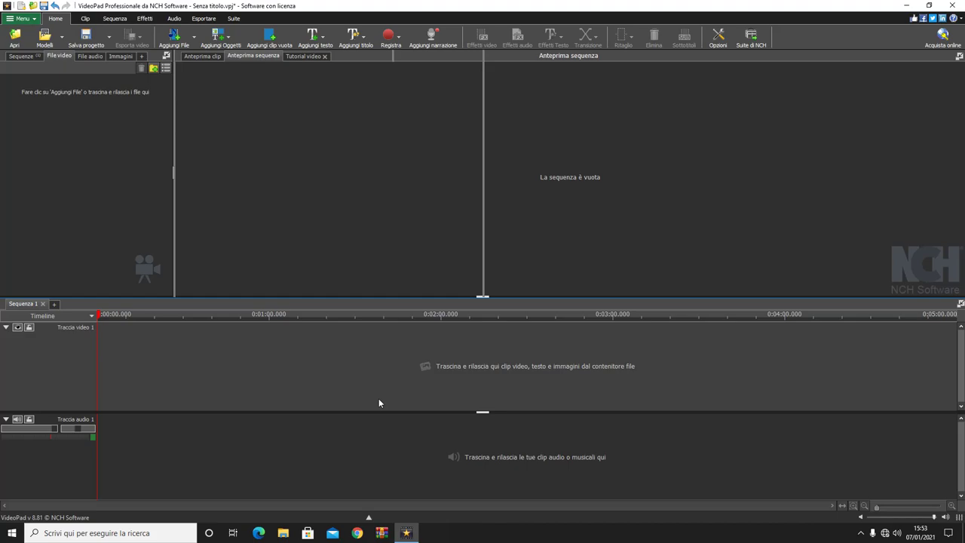
# Import the video LA VERA INTRO.mp4 from the YT folder on the desktop into the project.
pyautogui.click(17, 38)
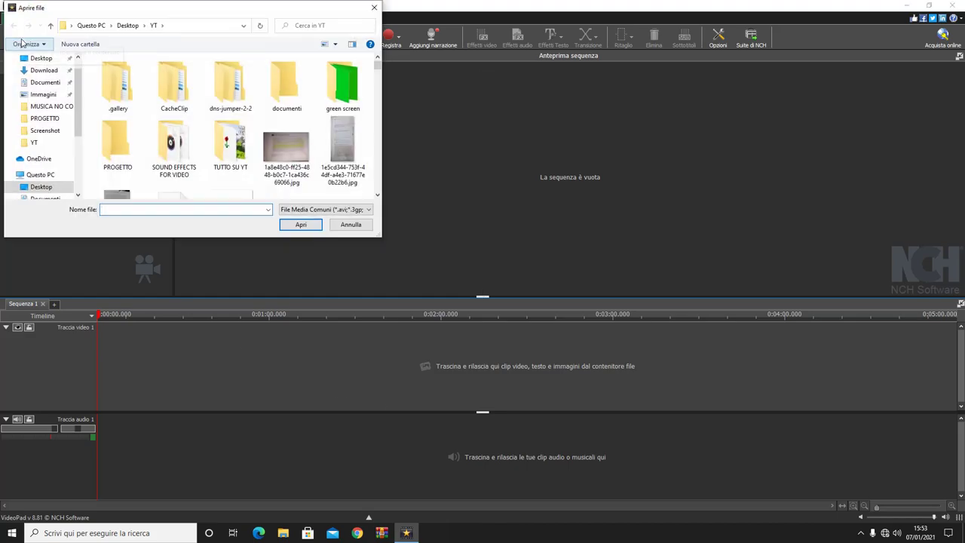
pyautogui.scroll(-1, 253, 155)
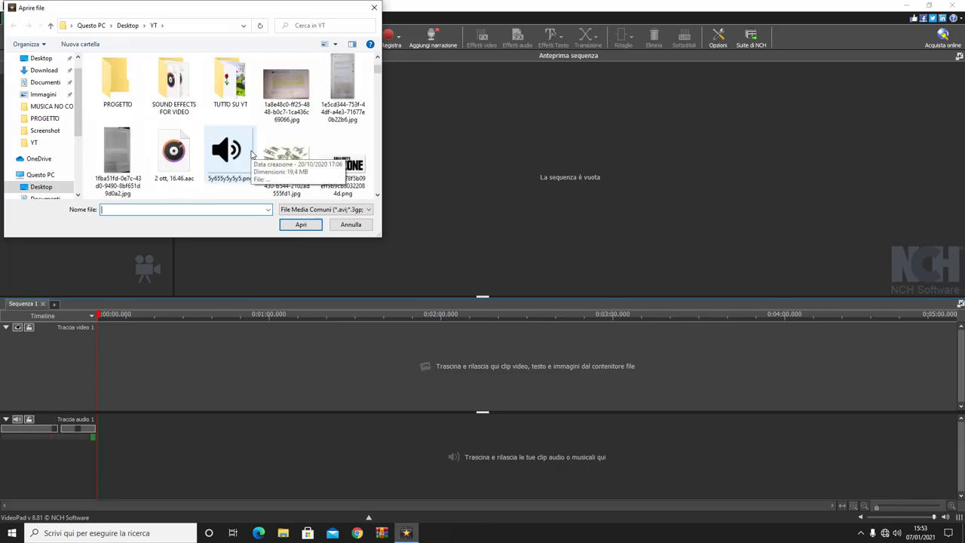
pyautogui.scroll(-8, 253, 155)
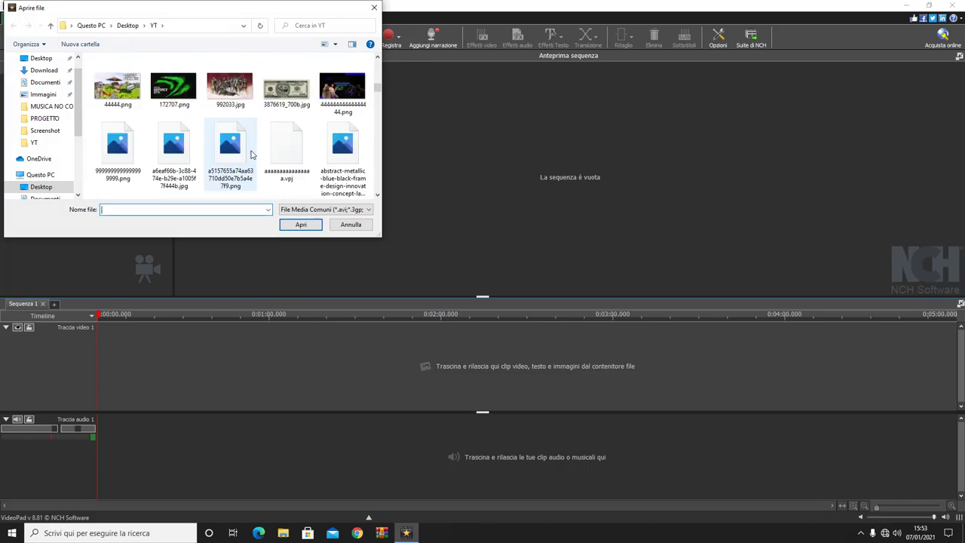
pyautogui.scroll(-1, 253, 155)
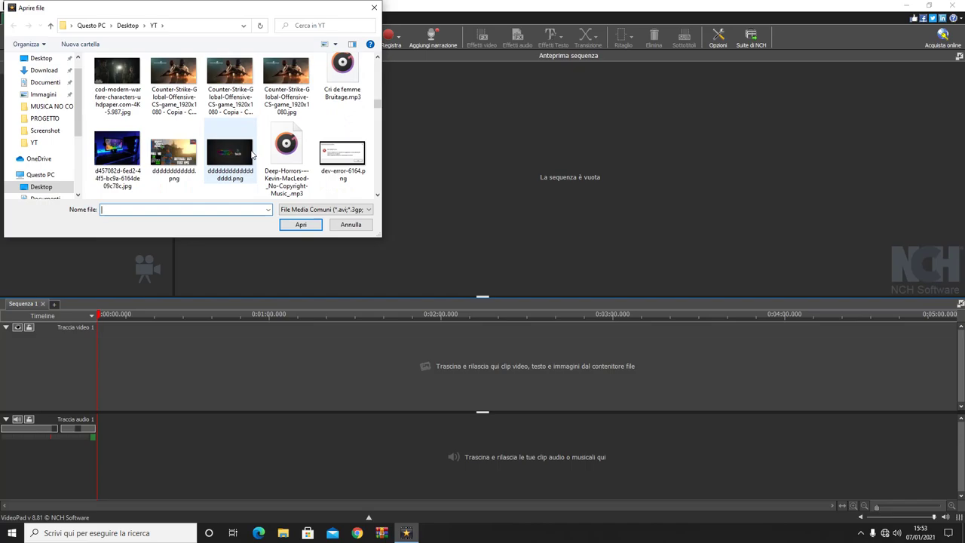
pyautogui.scroll(-1, 253, 155)
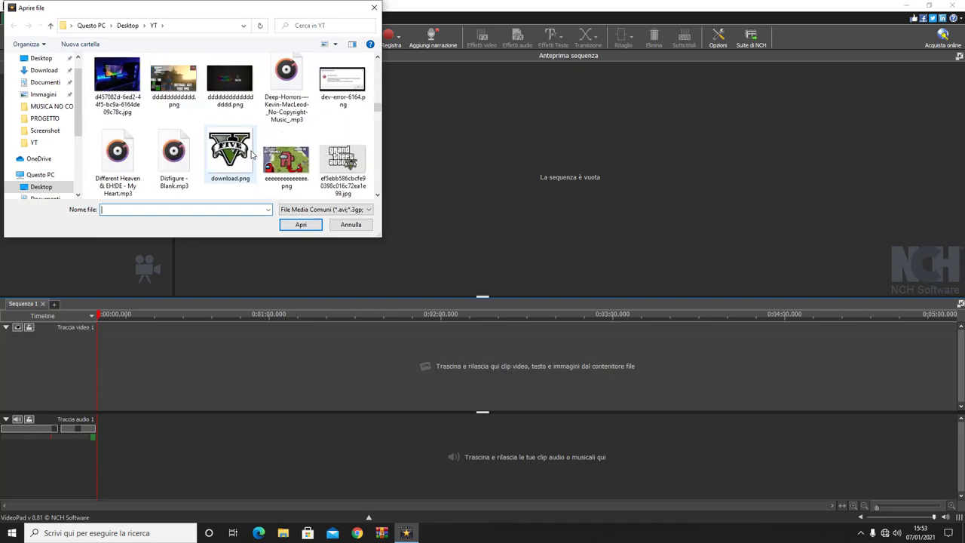
pyautogui.click(366, 210)
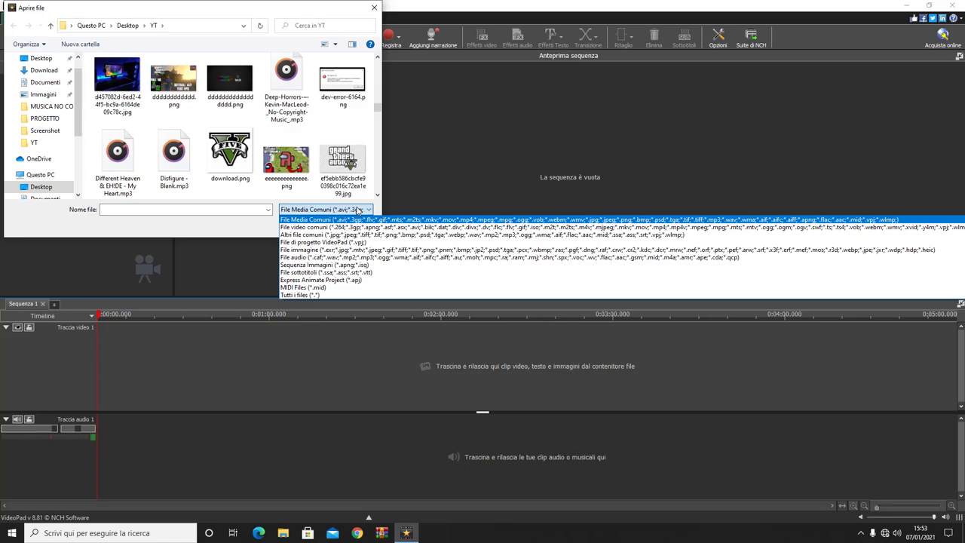
pyautogui.click(378, 109)
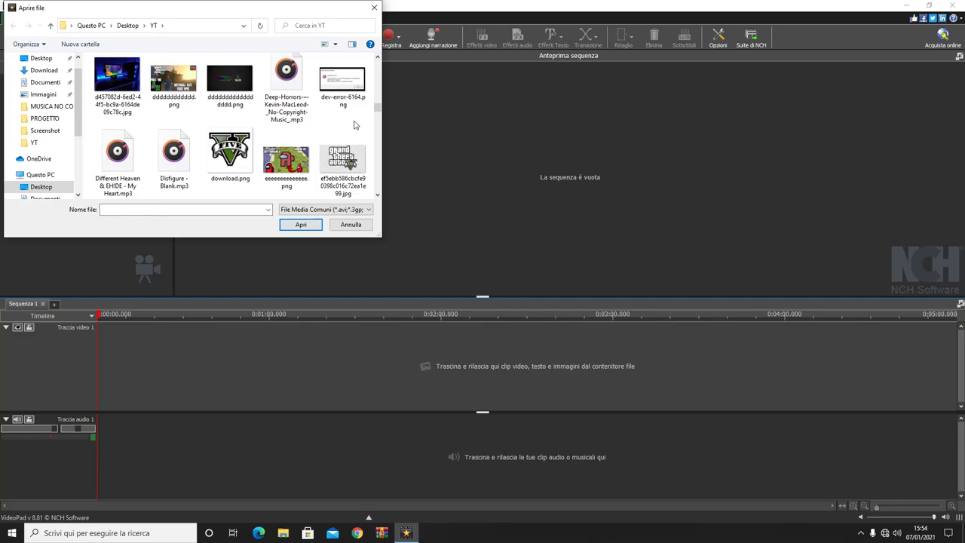
pyautogui.scroll(-4, 330, 124)
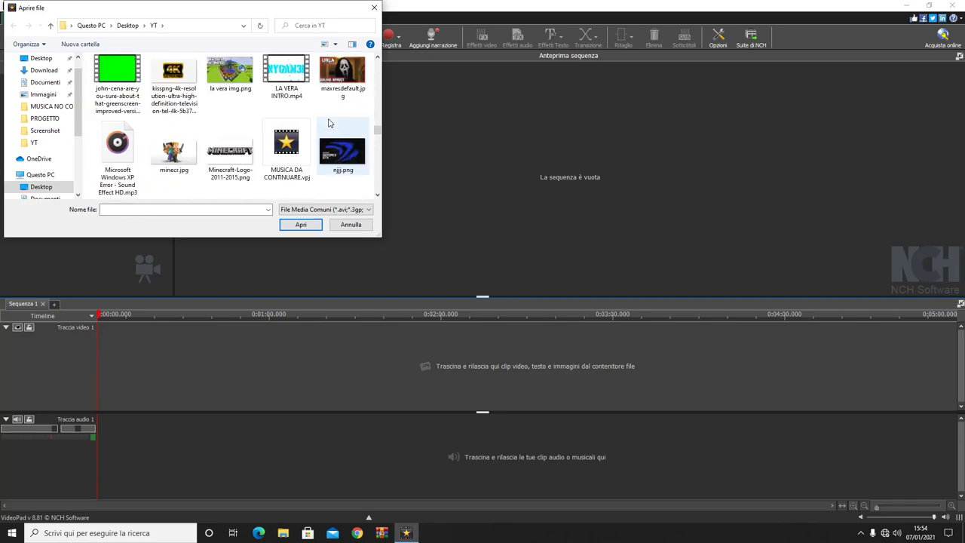
pyautogui.scroll(1, 329, 124)
pyautogui.click(296, 143)
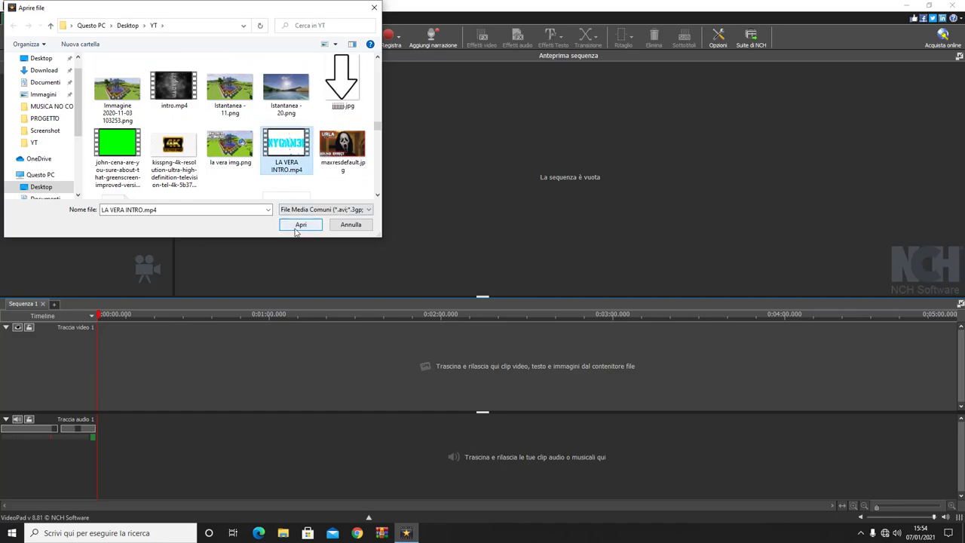
pyautogui.click(300, 224)
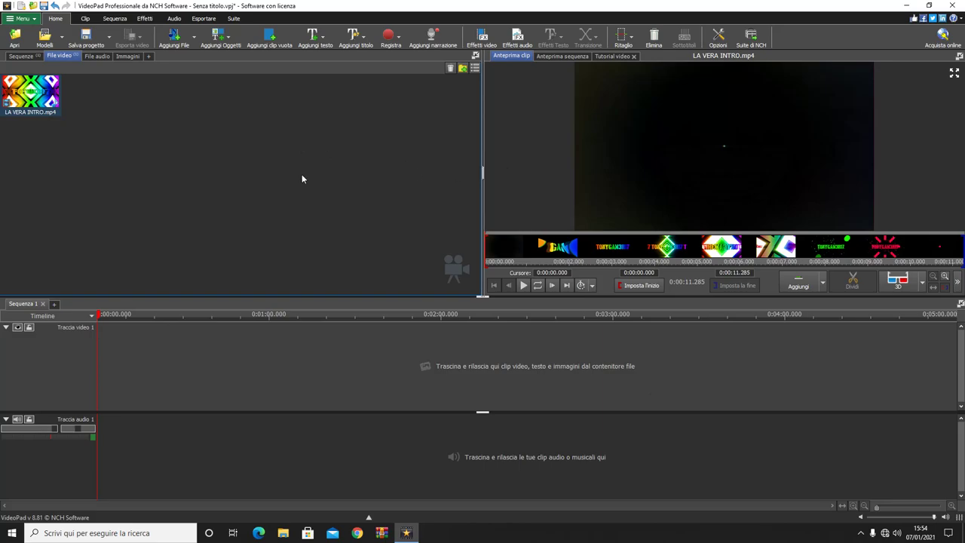
# Enlarge the bin and preview area, and place LA VERA INTRO.mp4 at the start of video track 1.
pyautogui.moveTo(488, 303); pyautogui.dragTo(492, 338)
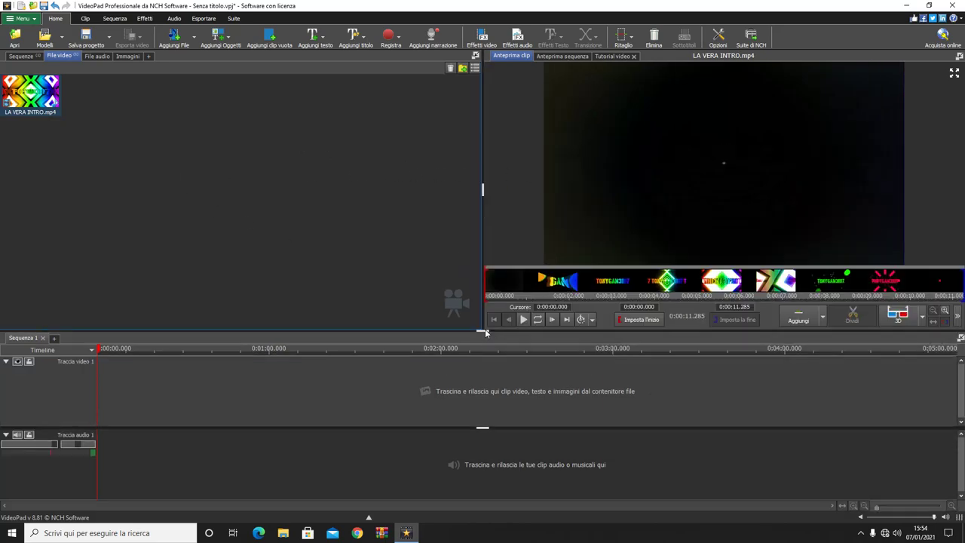
pyautogui.click(374, 196)
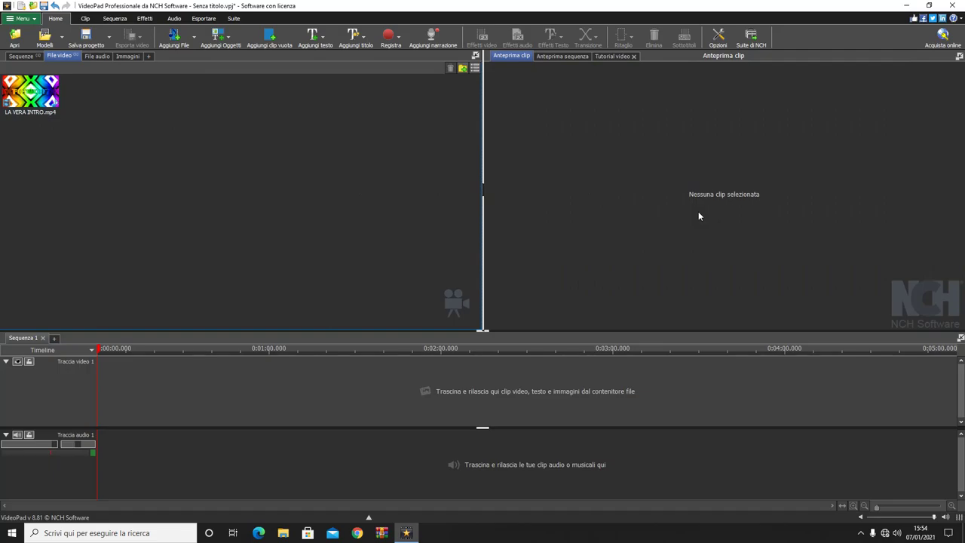
pyautogui.moveTo(30, 93); pyautogui.dragTo(205, 389)
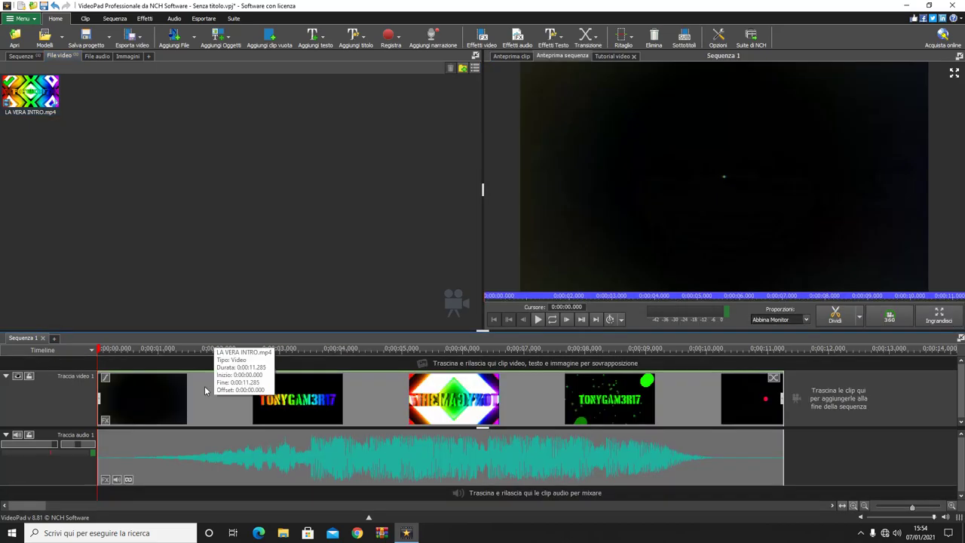
pyautogui.moveTo(322, 341); pyautogui.dragTo(326, 327)
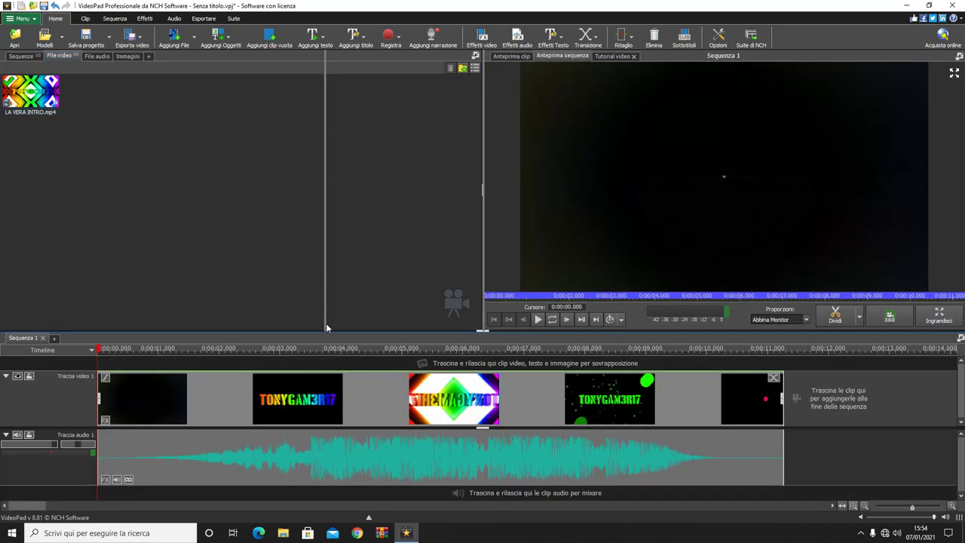
pyautogui.moveTo(175, 268); pyautogui.dragTo(196, 263)
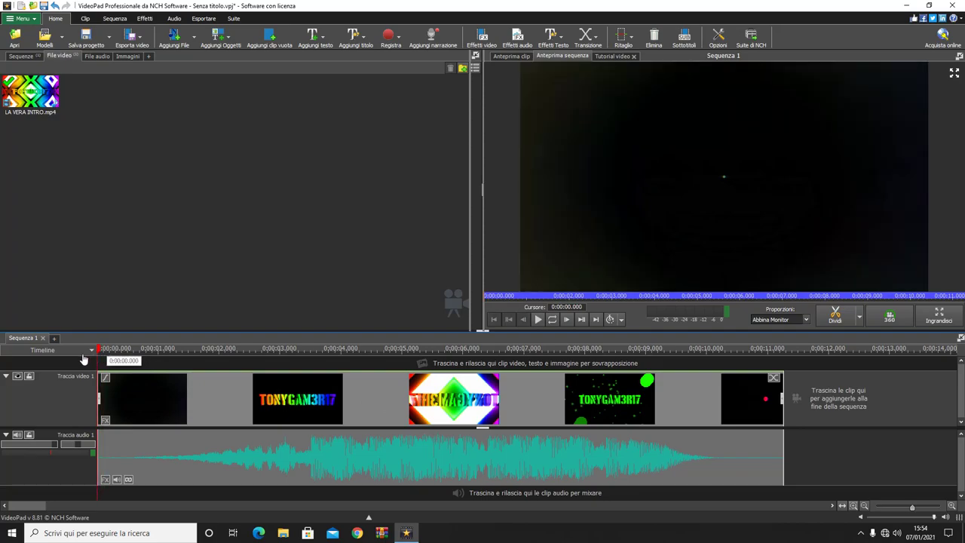
# Play and pause the sequence to check the intro, and set the playhead at 0:00:00.614.
pyautogui.click(538, 319)
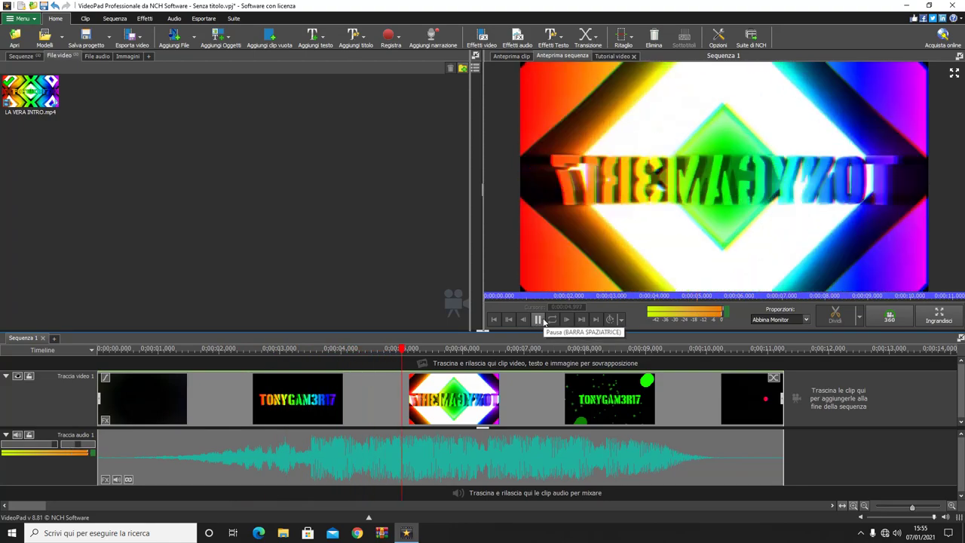
pyautogui.click(537, 320)
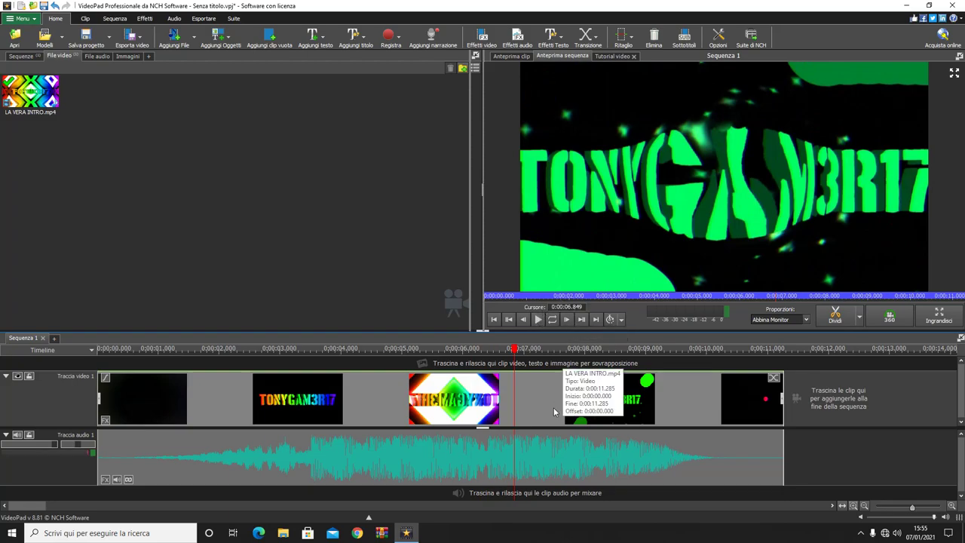
pyautogui.click(538, 319)
pyautogui.click(538, 319)
pyautogui.click(134, 348)
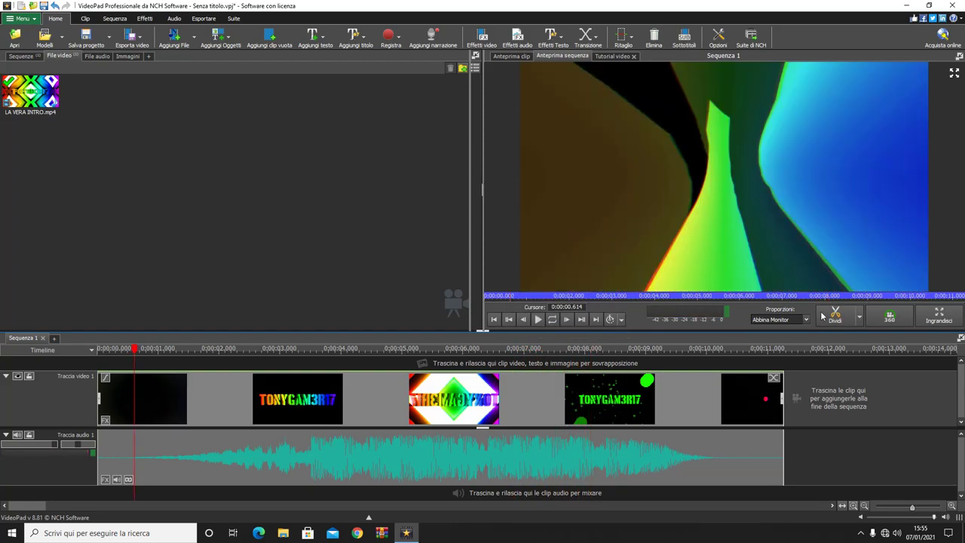
# Look through the clip preview and the video tutorial page, and return to the sequence preview.
pyautogui.click(474, 57)
pyautogui.click(557, 169)
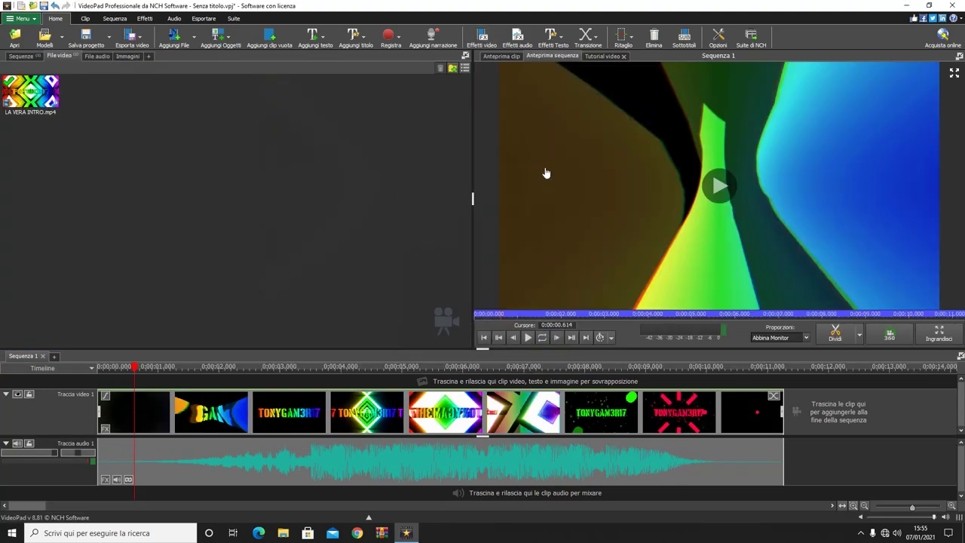
pyautogui.click(508, 57)
pyautogui.click(603, 57)
pyautogui.click(503, 57)
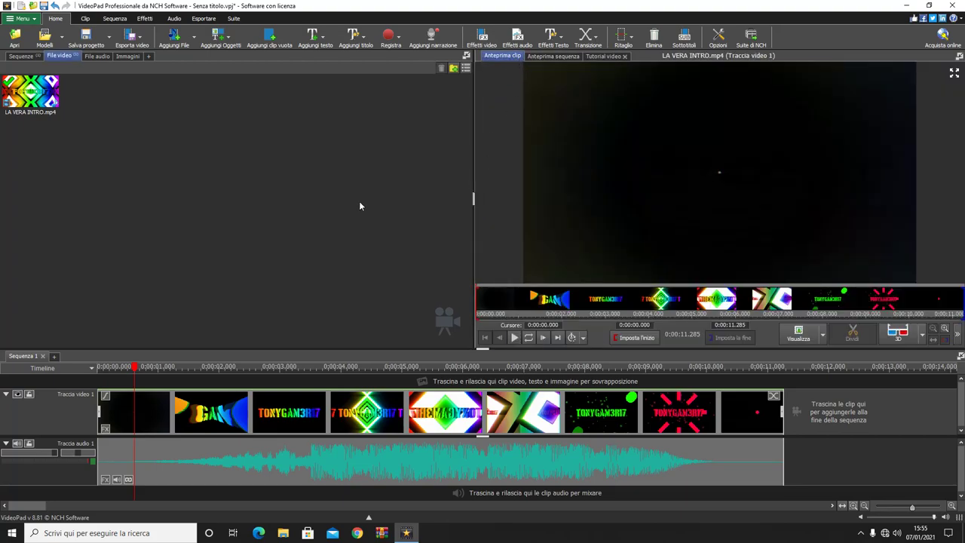
pyautogui.click(357, 200)
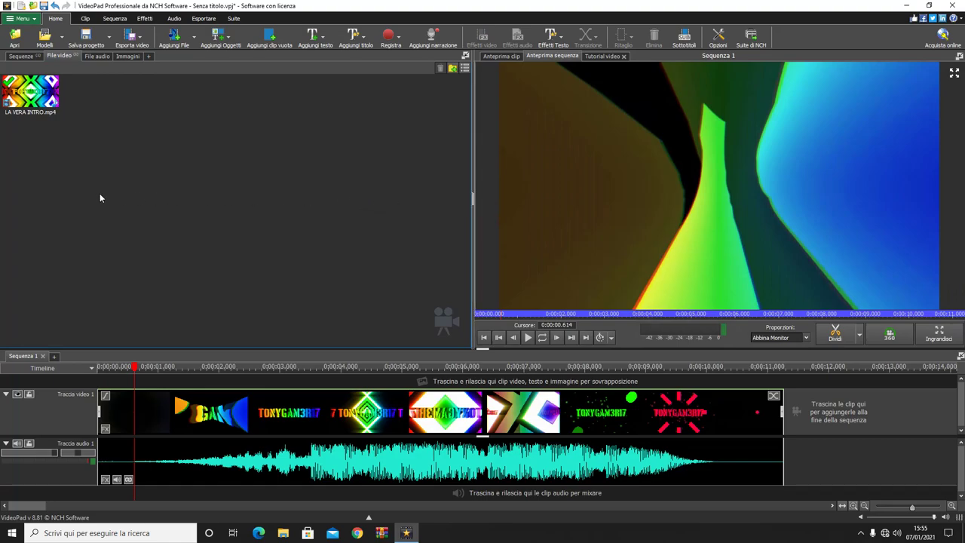
# Narrow the media bin to give the sequence preview more width, and keep the program window maximized.
pyautogui.moveTo(582, 254)
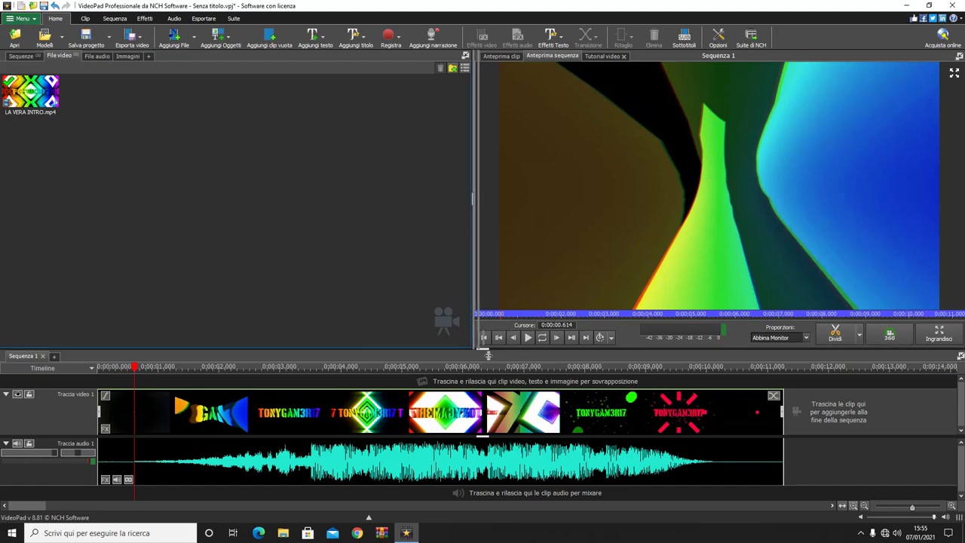
pyautogui.press('super+Down')
pyautogui.moveTo(426, 312); pyautogui.dragTo(199, 307)
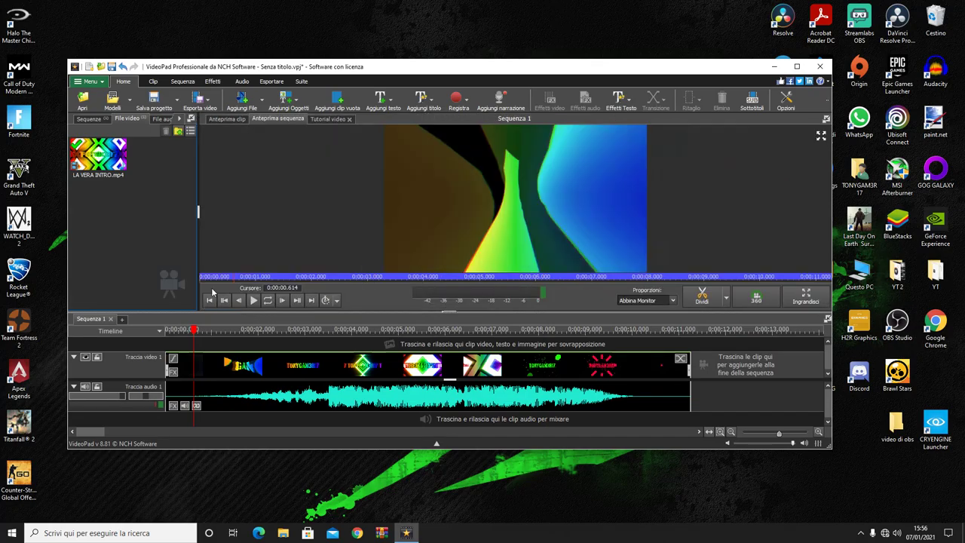
pyautogui.click(796, 66)
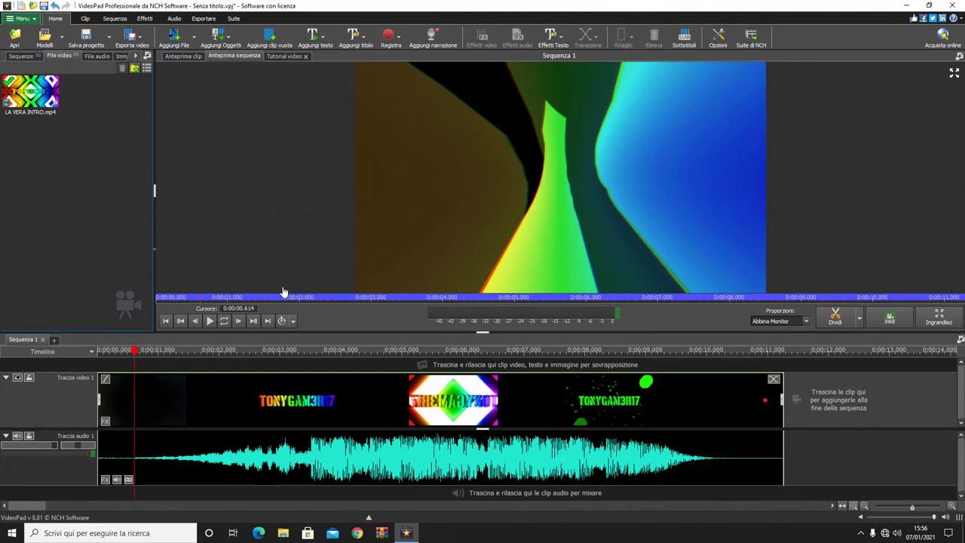
# Trim LA VERA INTRO.mp4 in the clip preview to start at 0:00:06.733 and end at 0:00:10.310.
pyautogui.click(30, 94)
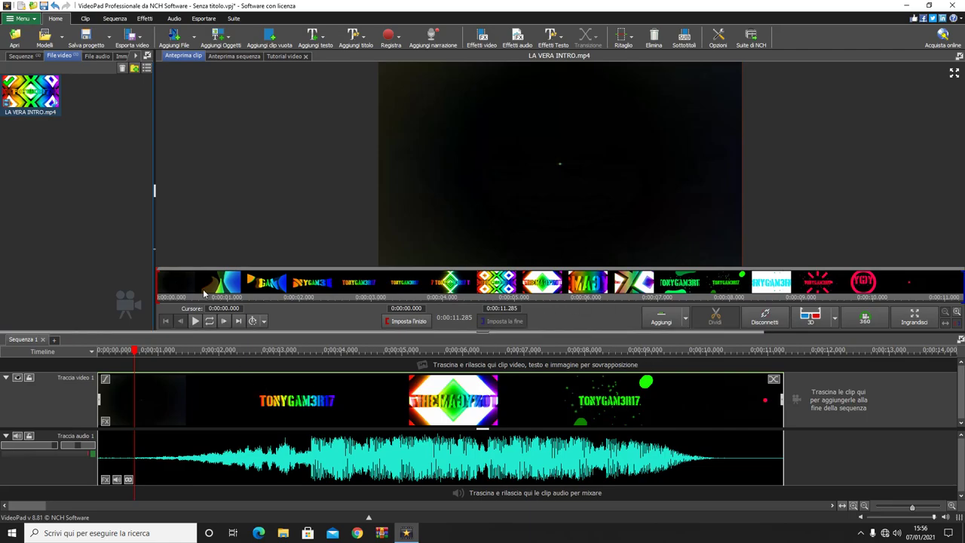
pyautogui.moveTo(158, 305); pyautogui.dragTo(644, 294)
pyautogui.moveTo(960, 299)
pyautogui.mouseDown()
pyautogui.moveTo(805, 300)
pyautogui.moveTo(900, 296)
pyautogui.mouseUp()
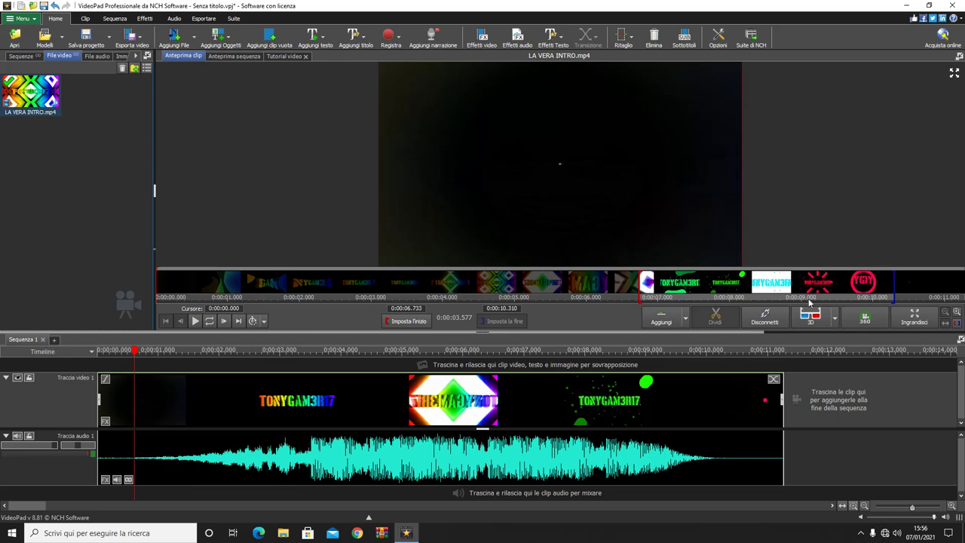
# Add the trimmed section to the sequence and place it directly after the first clip on video track 1.
pyautogui.click(657, 313)
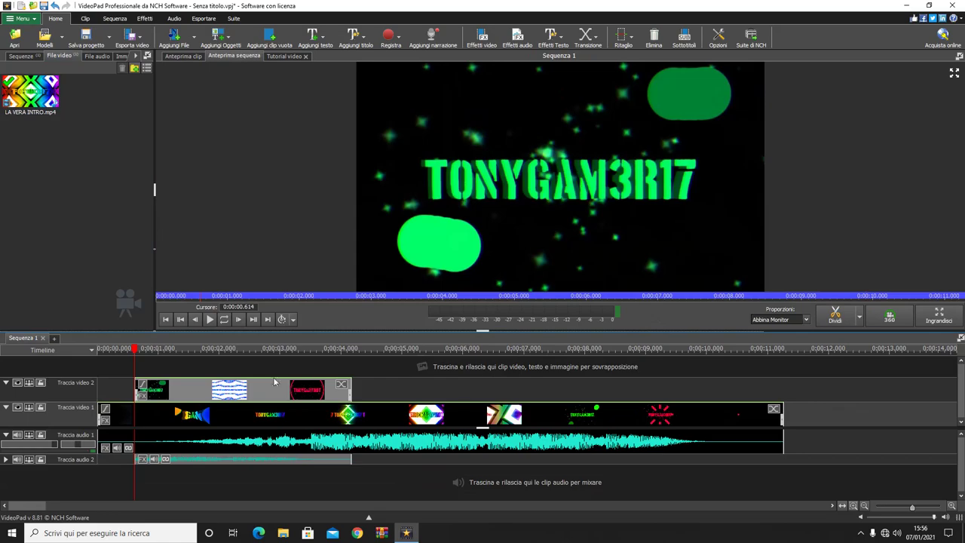
pyautogui.moveTo(218, 388); pyautogui.dragTo(847, 411)
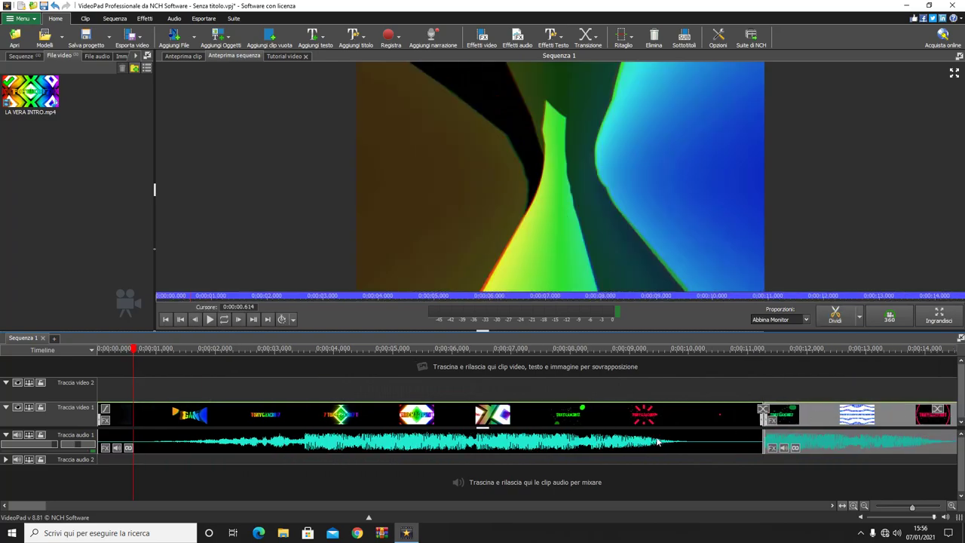
# Play the sequence from its beginning to review the edit, and pause the playback.
pyautogui.scroll(-3, 656, 442)
pyautogui.moveTo(128, 349); pyautogui.dragTo(99, 350)
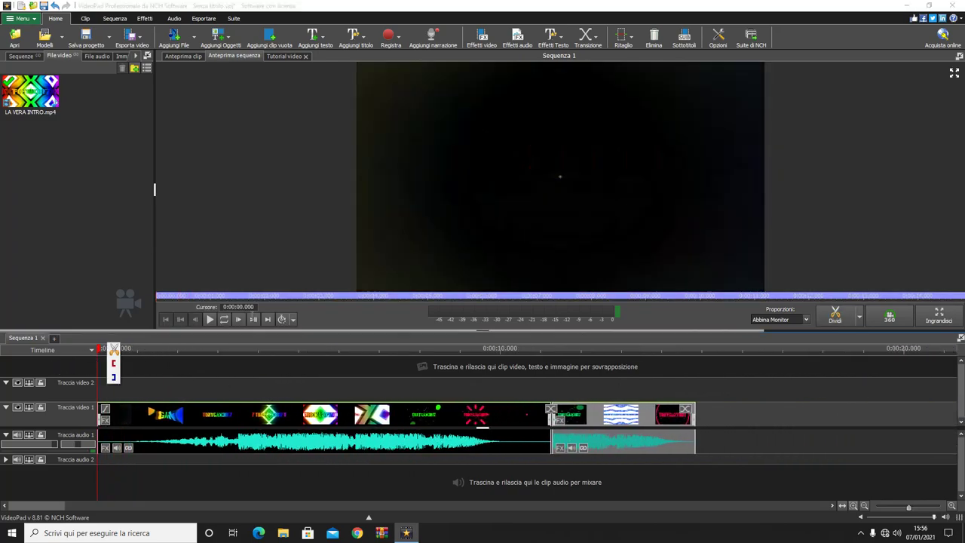
pyautogui.click(211, 319)
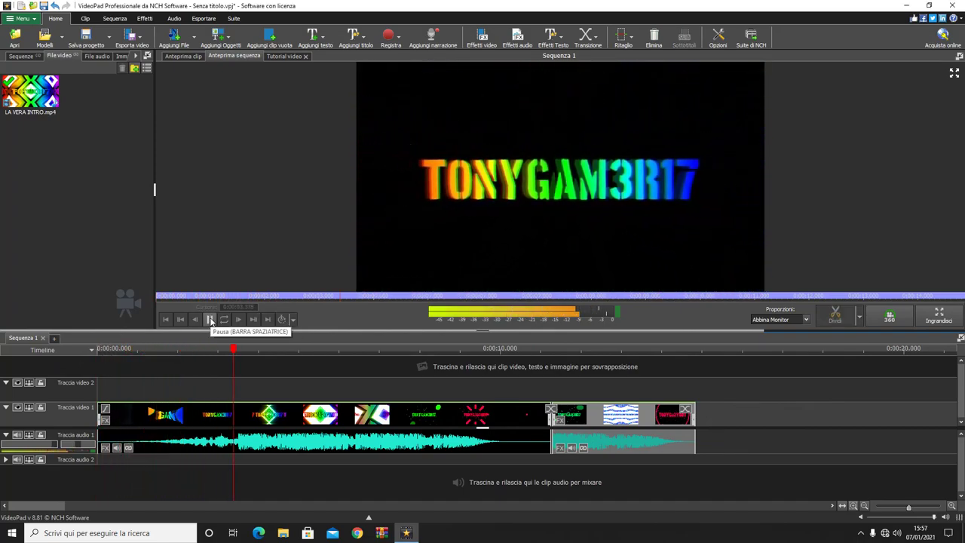
pyautogui.click(211, 319)
pyautogui.click(211, 319)
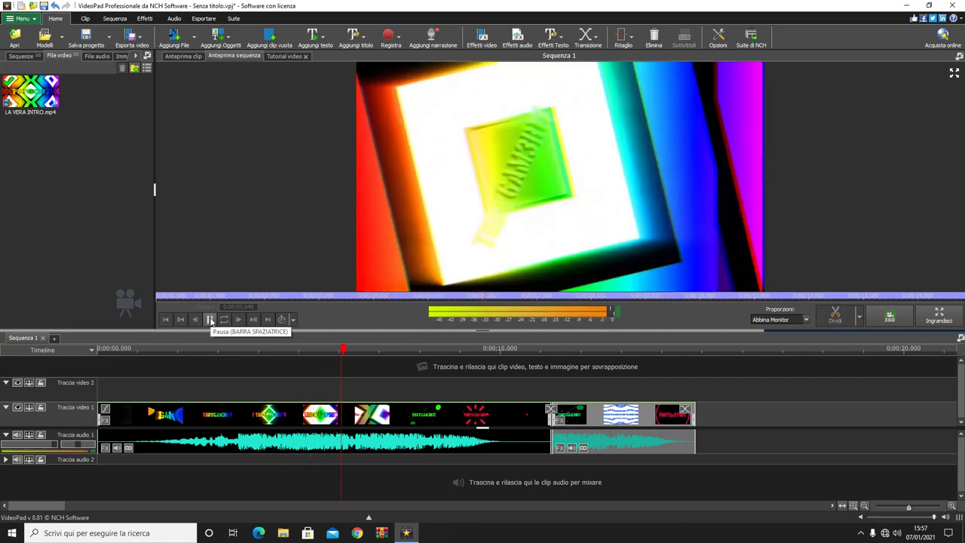
pyautogui.click(211, 320)
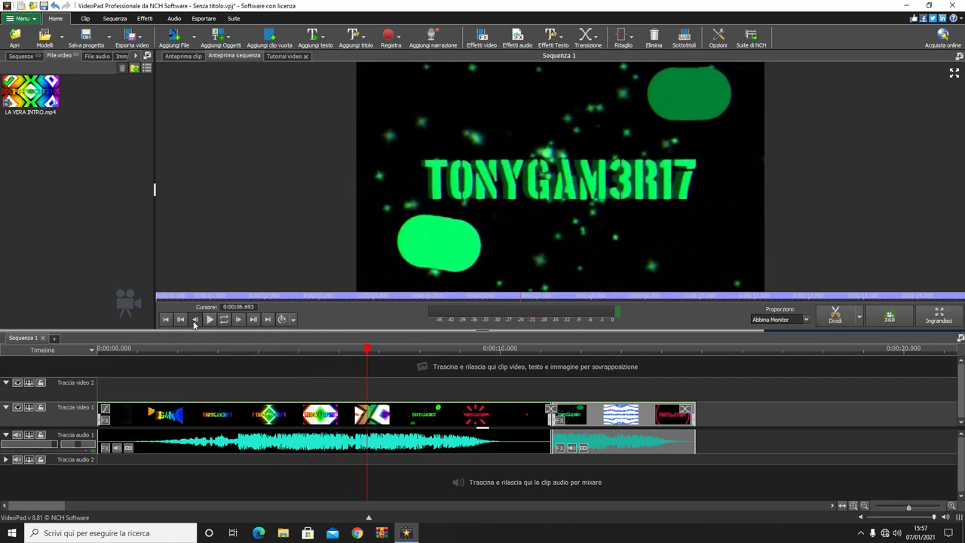
# Step the playhead frame by frame to 0:00:05.934 in the first clip and split the clip there.
pyautogui.click(194, 321)
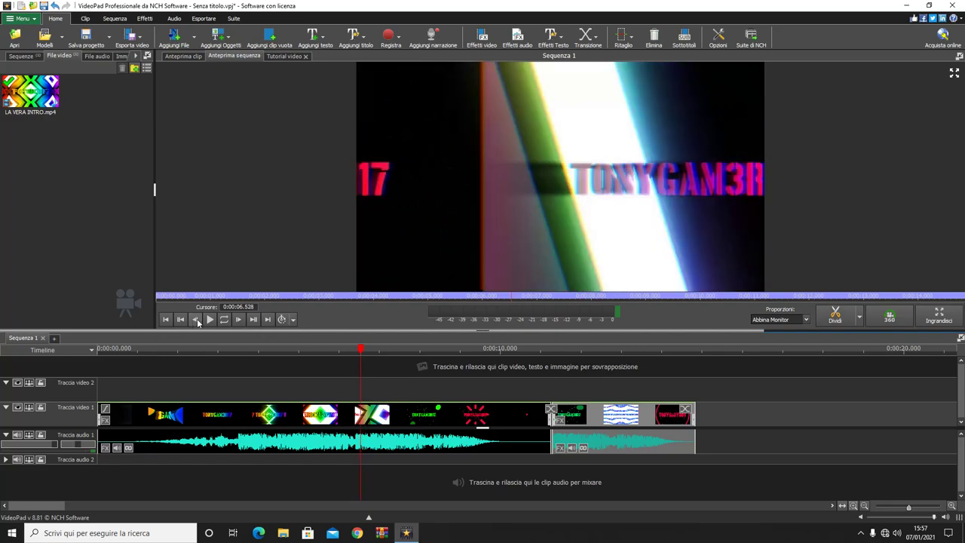
pyautogui.click(195, 319)
pyautogui.click(196, 319)
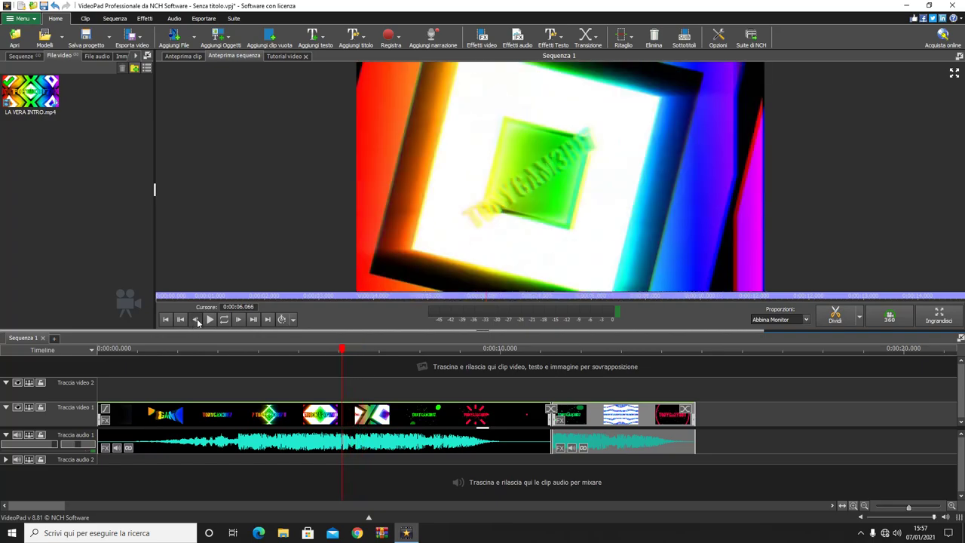
pyautogui.click(196, 320)
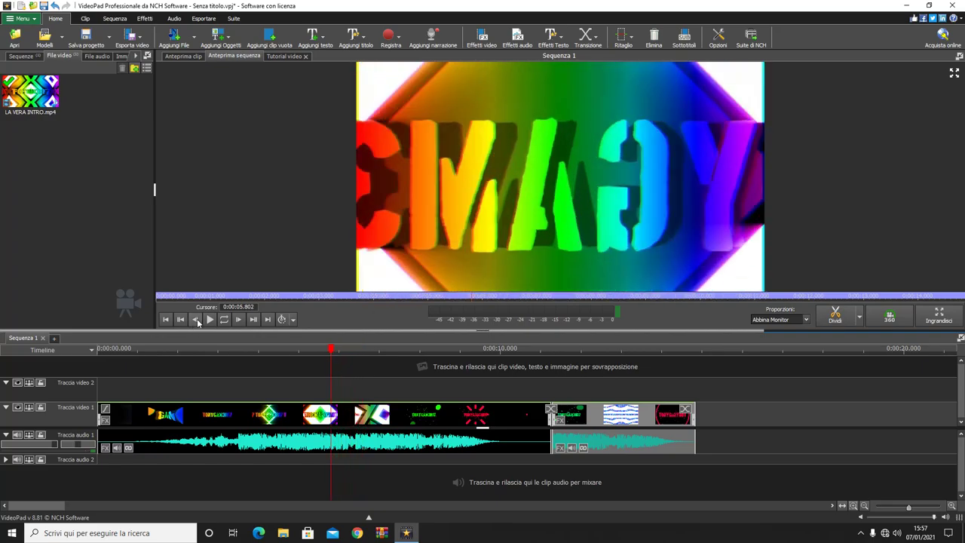
pyautogui.click(238, 320)
pyautogui.click(238, 320)
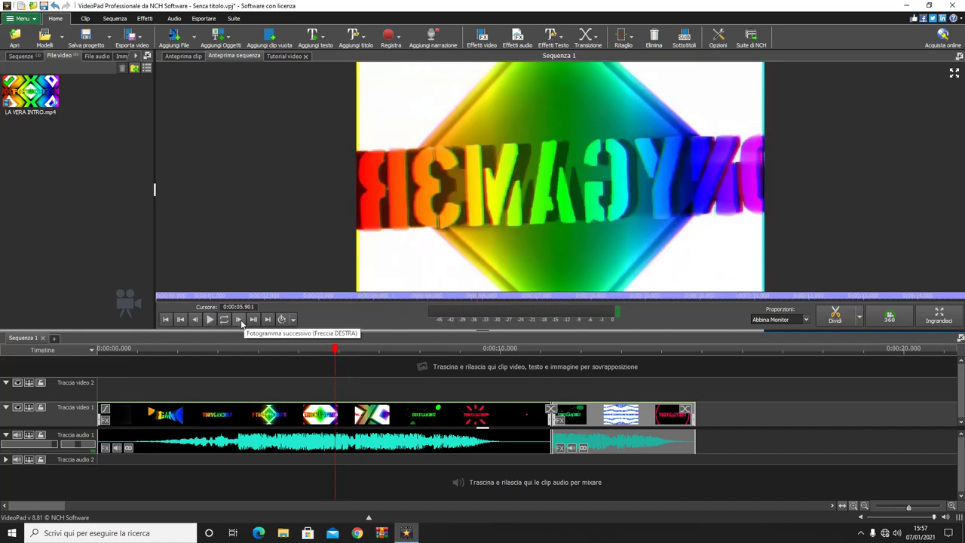
pyautogui.click(240, 319)
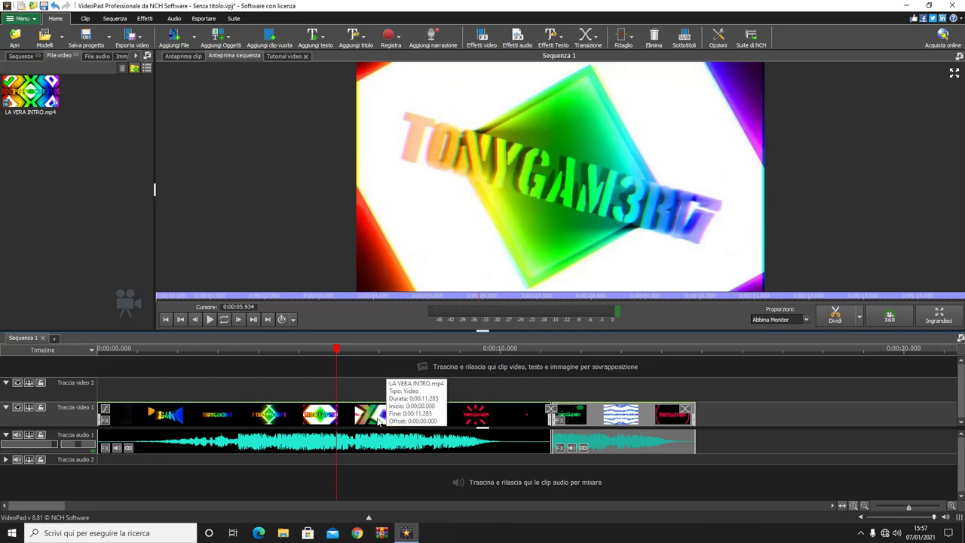
pyautogui.hotkey('ctrl', 'b')
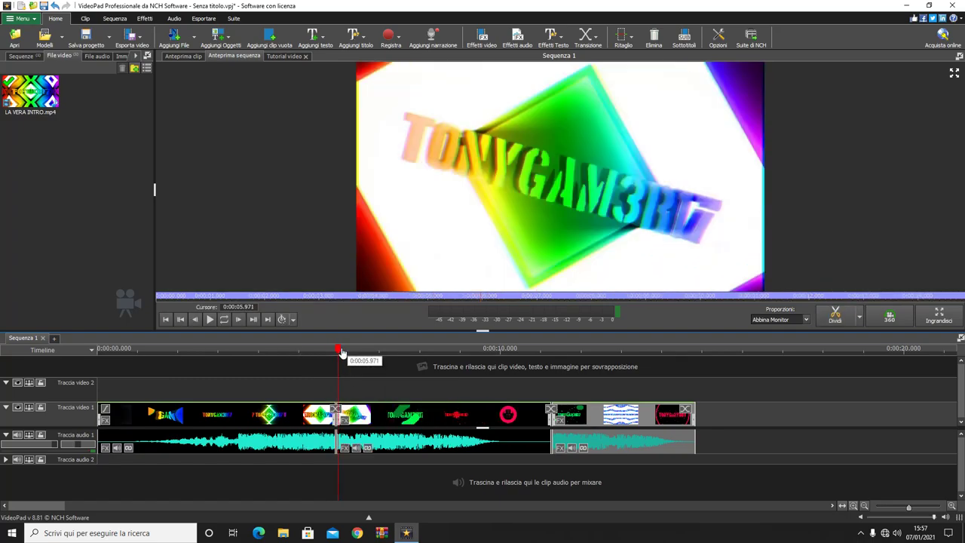
# Split the clip again at 0:00:06.333 and delete the short section between the two cuts.
pyautogui.moveTo(340, 353)
pyautogui.mouseDown()
pyautogui.moveTo(366, 353)
pyautogui.moveTo(350, 359)
pyautogui.mouseUp()
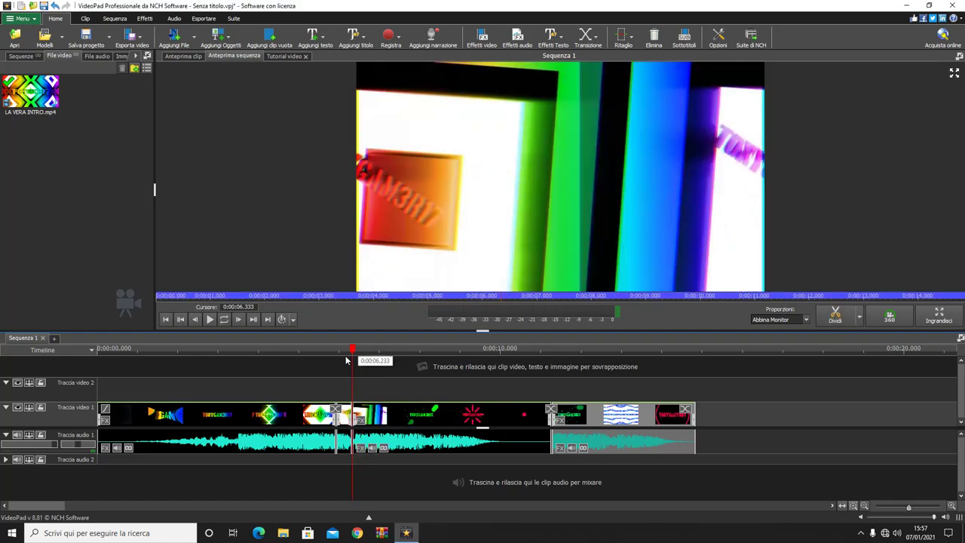
pyautogui.scroll(4, 326, 408)
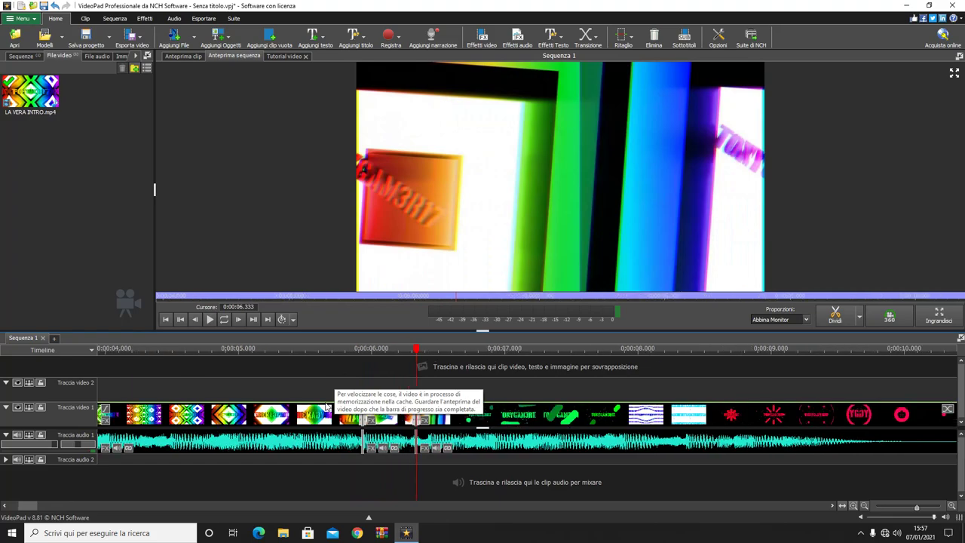
pyautogui.scroll(3, 417, 408)
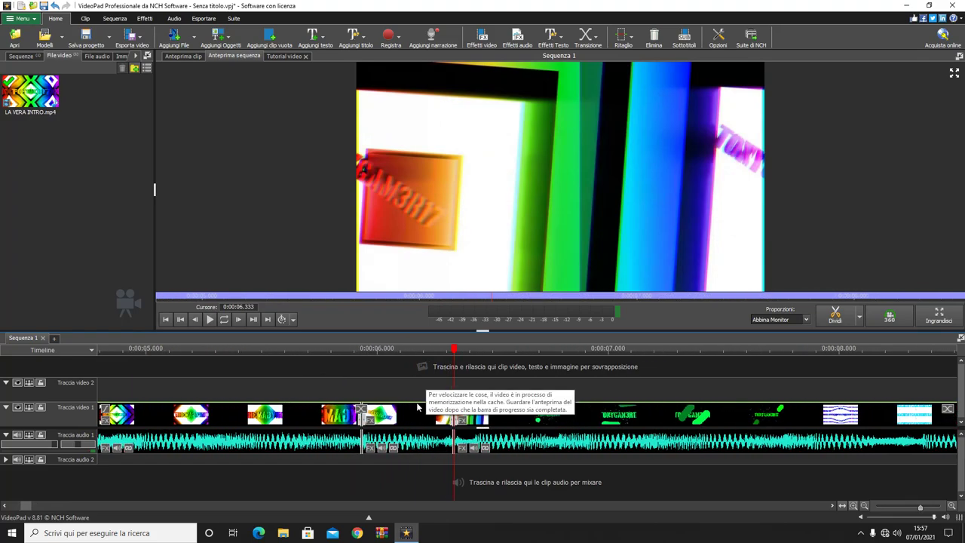
pyautogui.scroll(-5, 415, 407)
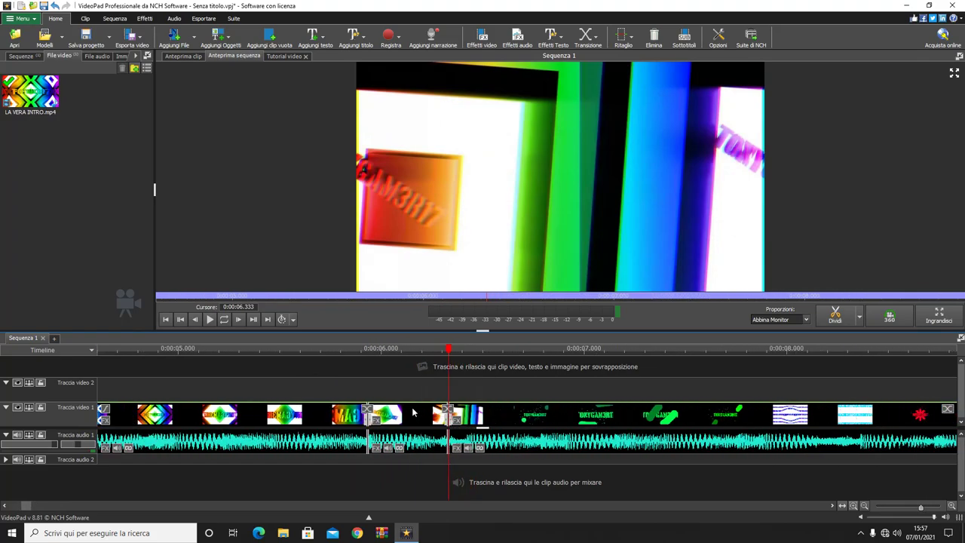
pyautogui.scroll(-5, 407, 415)
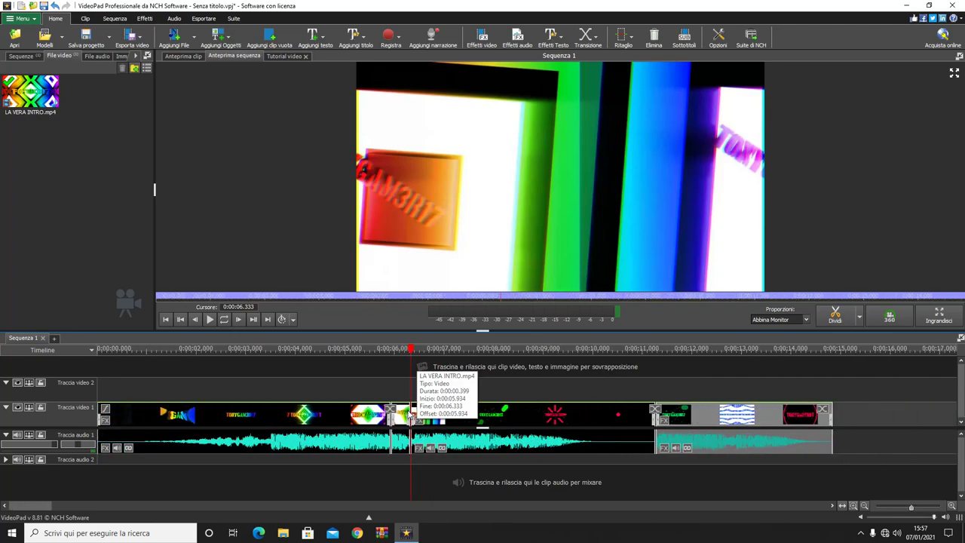
pyautogui.scroll(-2, 223, 426)
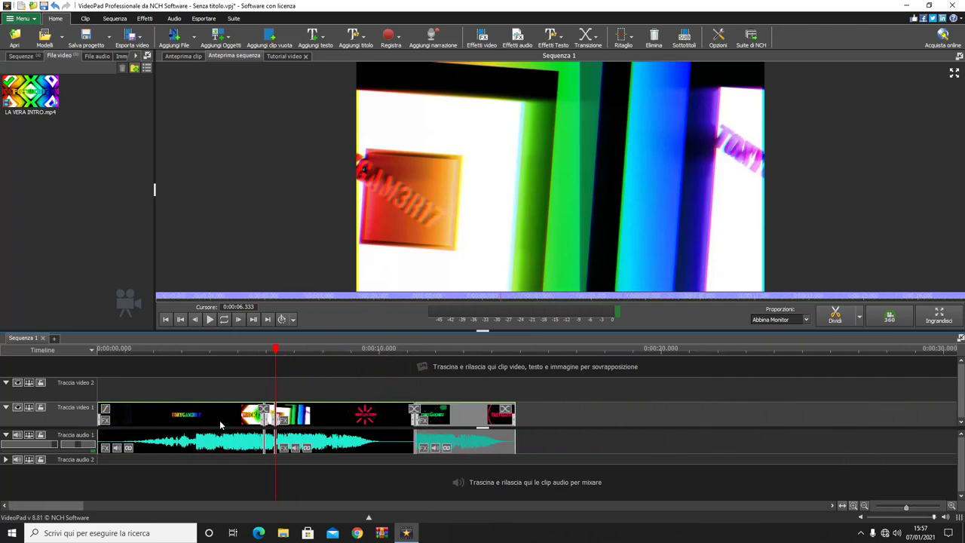
pyautogui.scroll(3, 183, 423)
pyautogui.scroll(5, 183, 424)
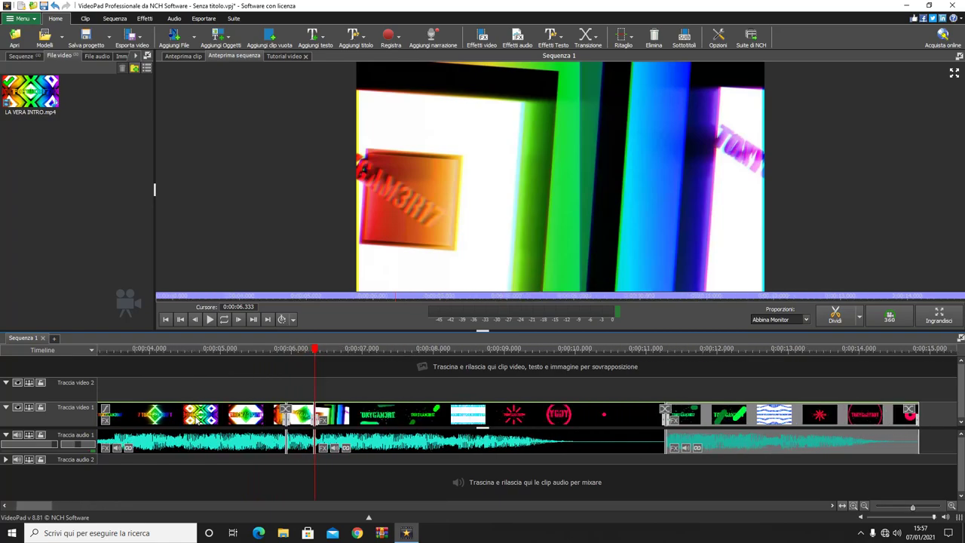
pyautogui.scroll(1, 261, 419)
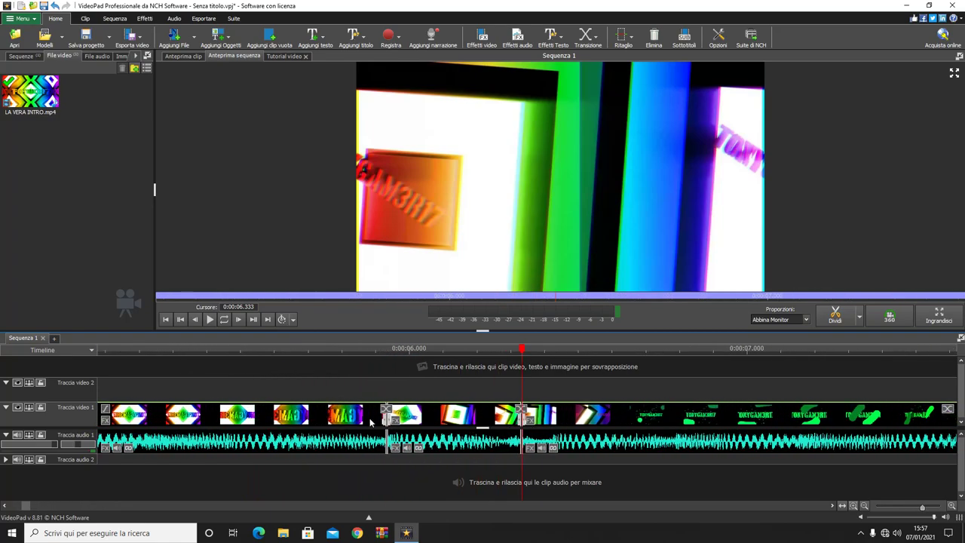
pyautogui.click(475, 416)
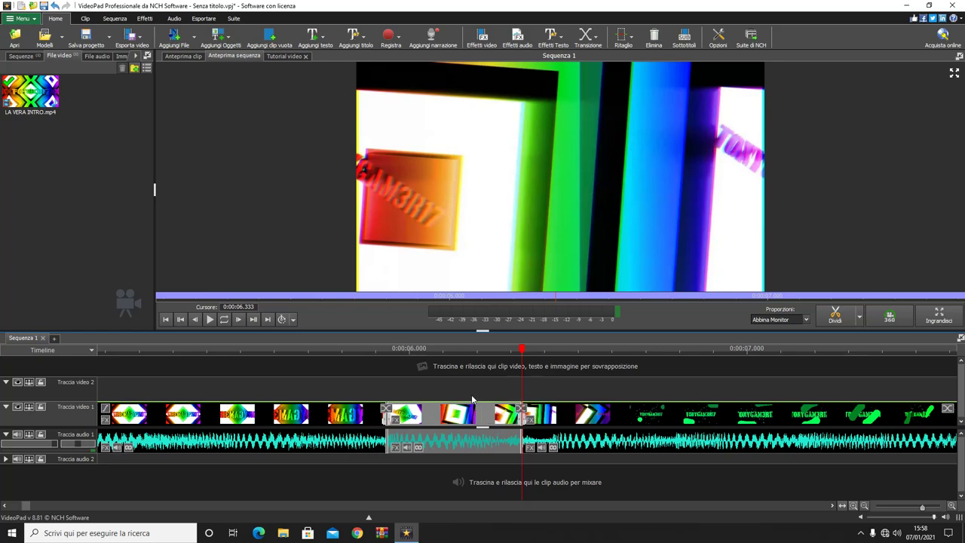
pyautogui.scroll(-5, 471, 411)
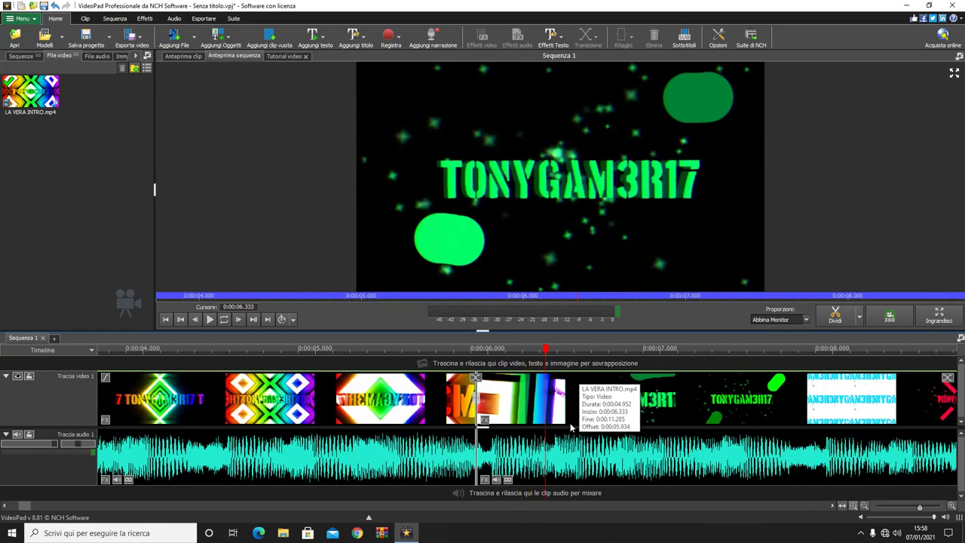
# Move the last clip on video track 1 between the two remaining pieces of the first clip.
pyautogui.scroll(-3, 571, 428)
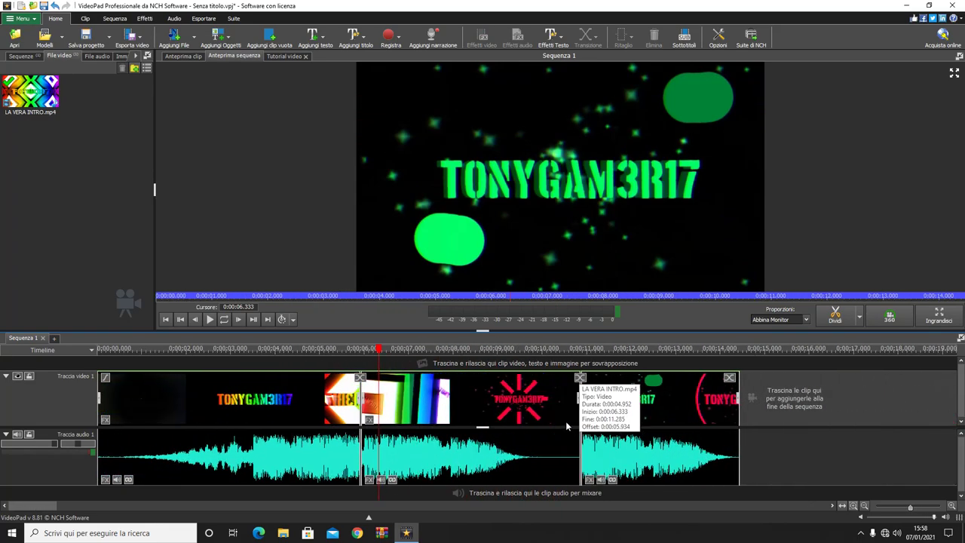
pyautogui.moveTo(664, 411); pyautogui.dragTo(456, 419)
pyautogui.scroll(-4, 455, 416)
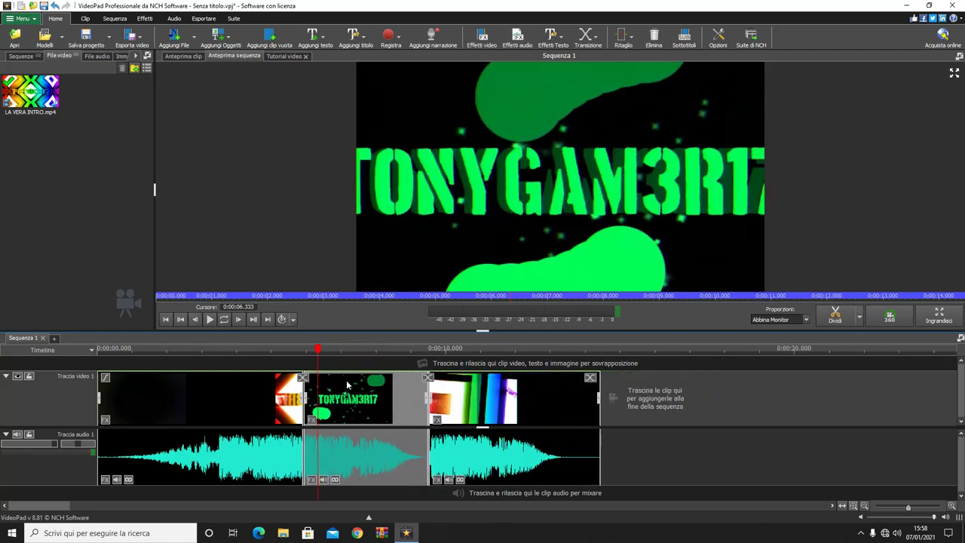
# Play the rearranged sequence from within the first clip through the moved section, and pause the playback.
pyautogui.moveTo(318, 350); pyautogui.dragTo(185, 351)
pyautogui.click(209, 319)
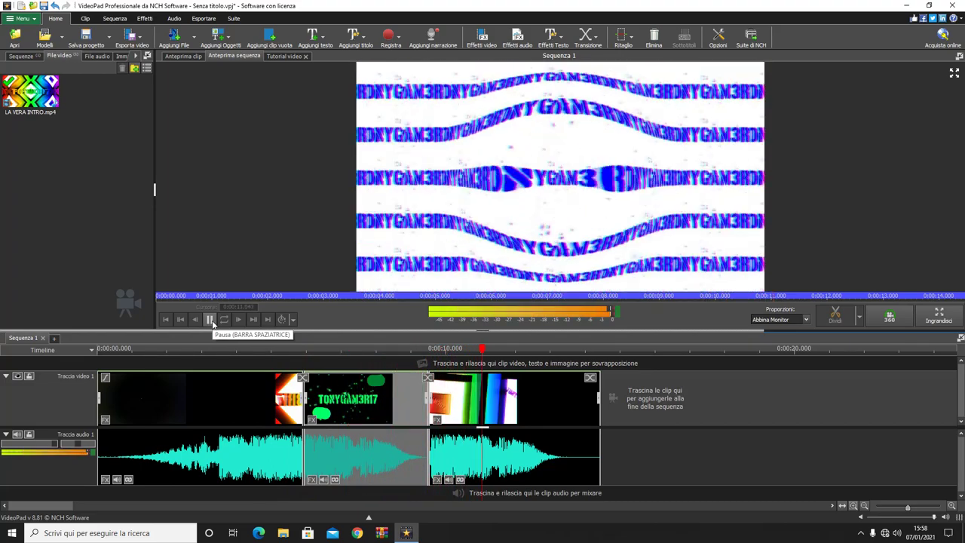
pyautogui.click(210, 319)
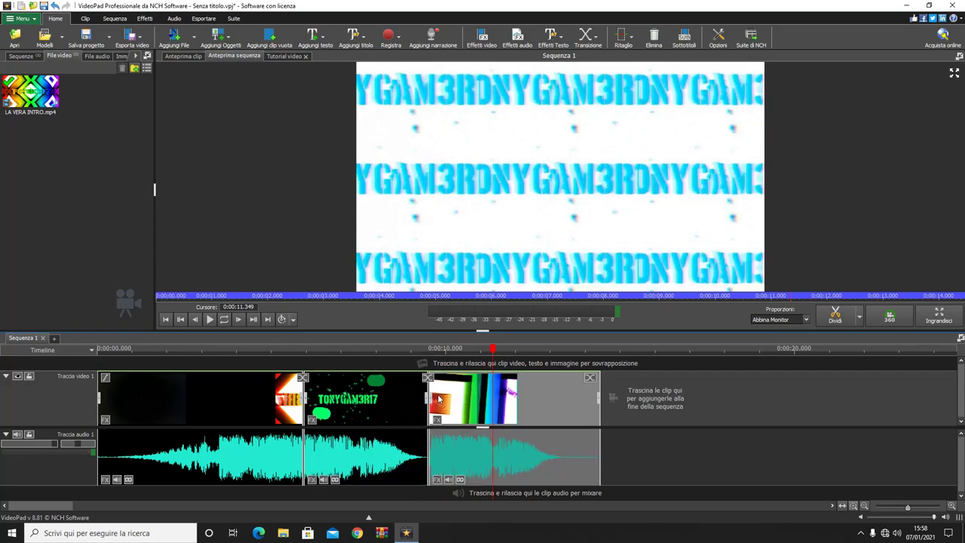
# Move the playhead back to 0:00:06.965 and delete the middle clip from the sequence.
pyautogui.click(386, 366)
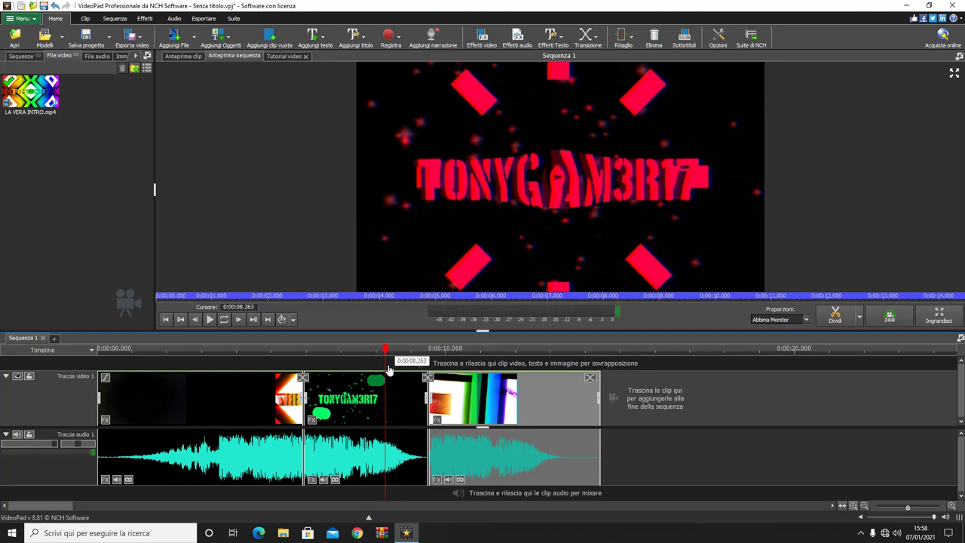
pyautogui.moveTo(387, 366); pyautogui.dragTo(340, 412)
pyautogui.press('Delete')
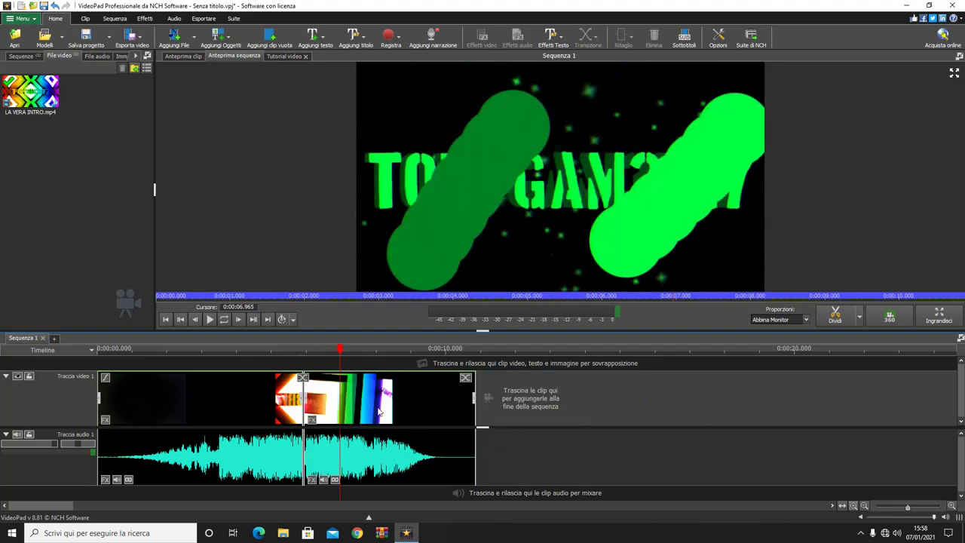
# Clear all clips from the sequence and place LA VERA INTRO.mp4 from the media bin at the start of video track 1.
pyautogui.moveTo(514, 408); pyautogui.dragTo(85, 398)
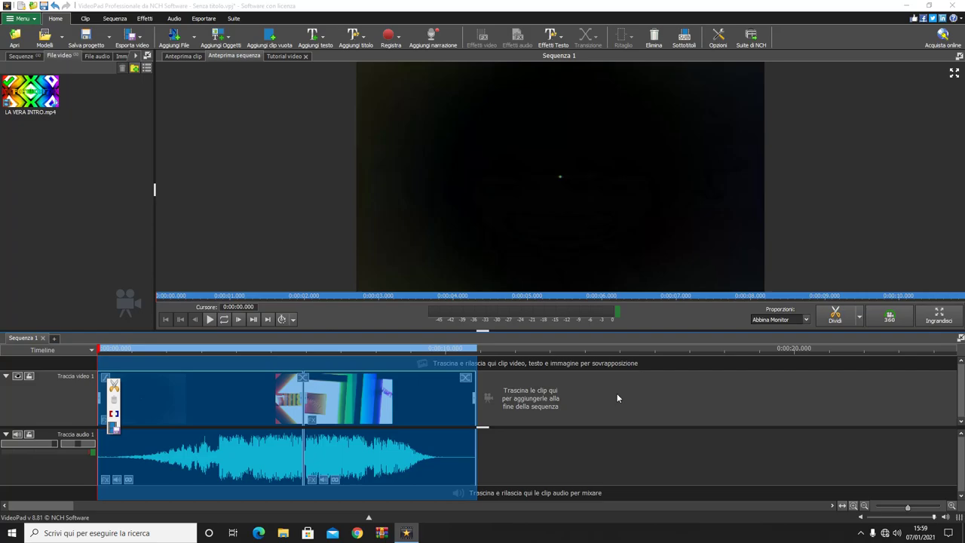
pyautogui.press('Delete')
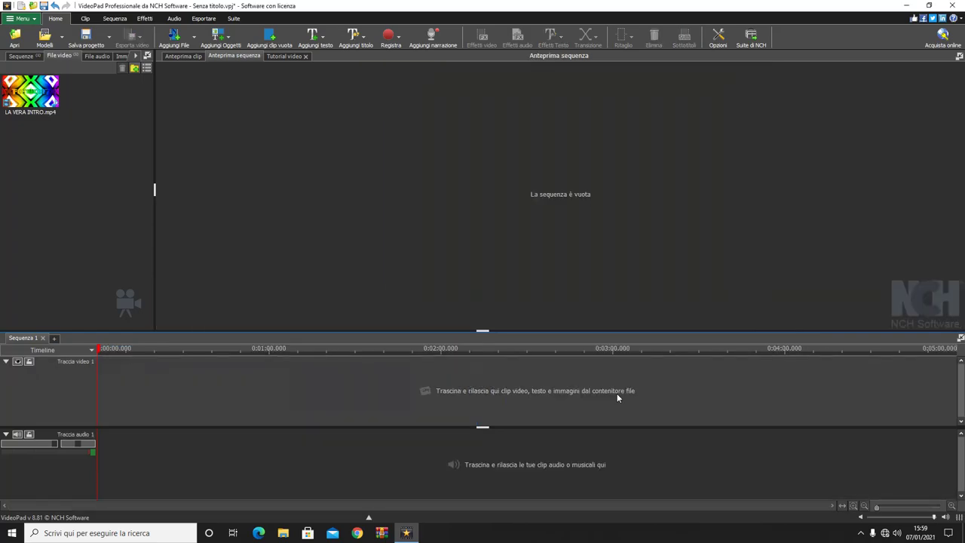
pyautogui.moveTo(15, 100); pyautogui.dragTo(168, 398)
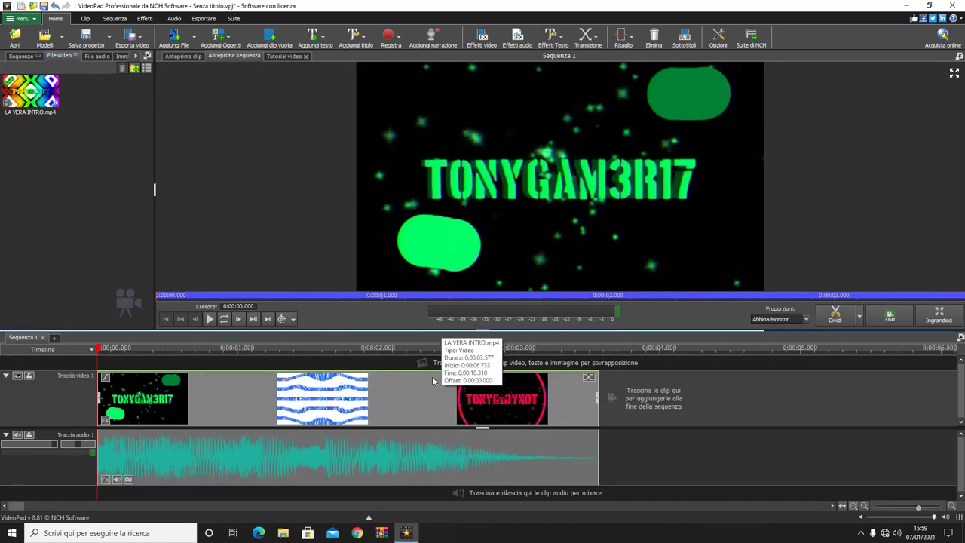
pyautogui.scroll(-2, 407, 381)
pyautogui.moveTo(98, 354); pyautogui.dragTo(80, 361)
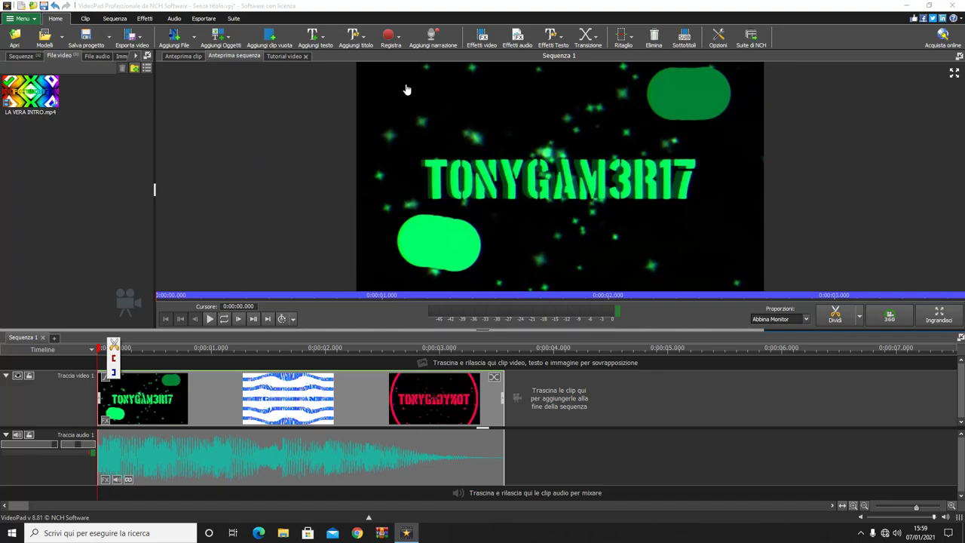
# Apply the Bianco e nero video effect to the clip, and play the clip to preview it.
pyautogui.click(483, 40)
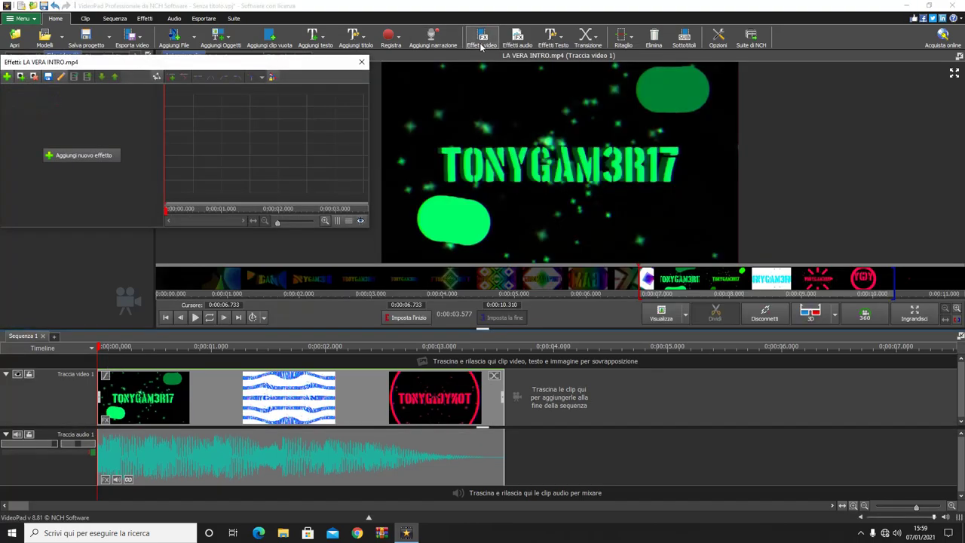
pyautogui.click(6, 76)
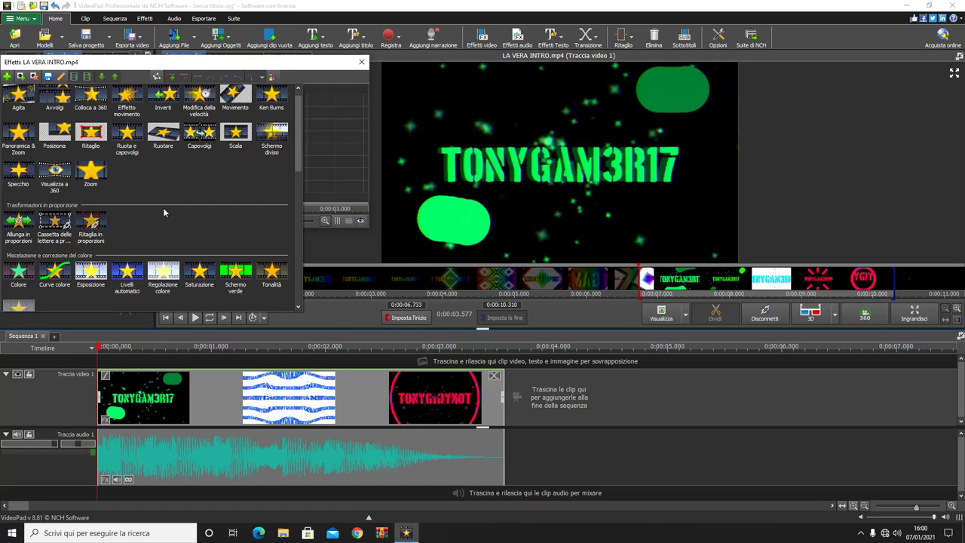
pyautogui.scroll(-3, 171, 197)
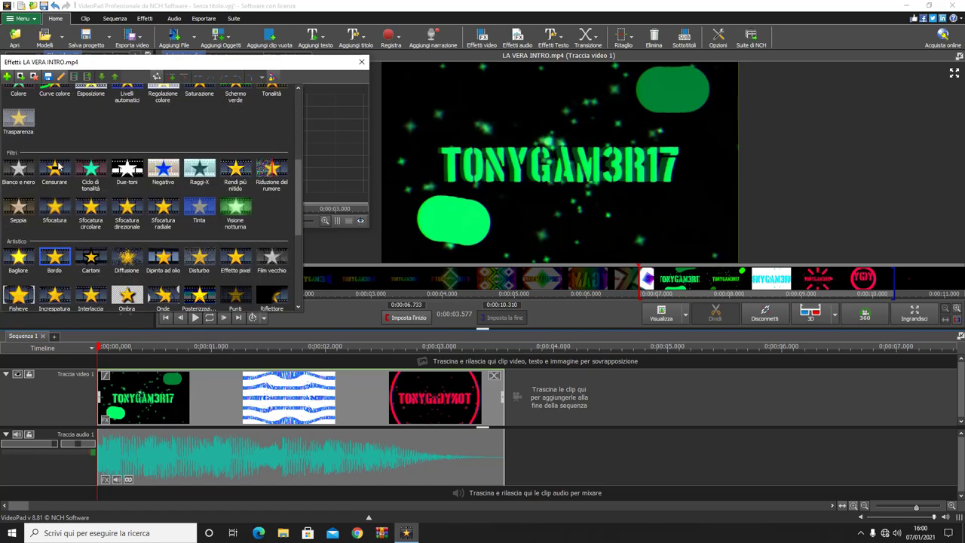
pyautogui.scroll(1, 90, 218)
pyautogui.click(19, 209)
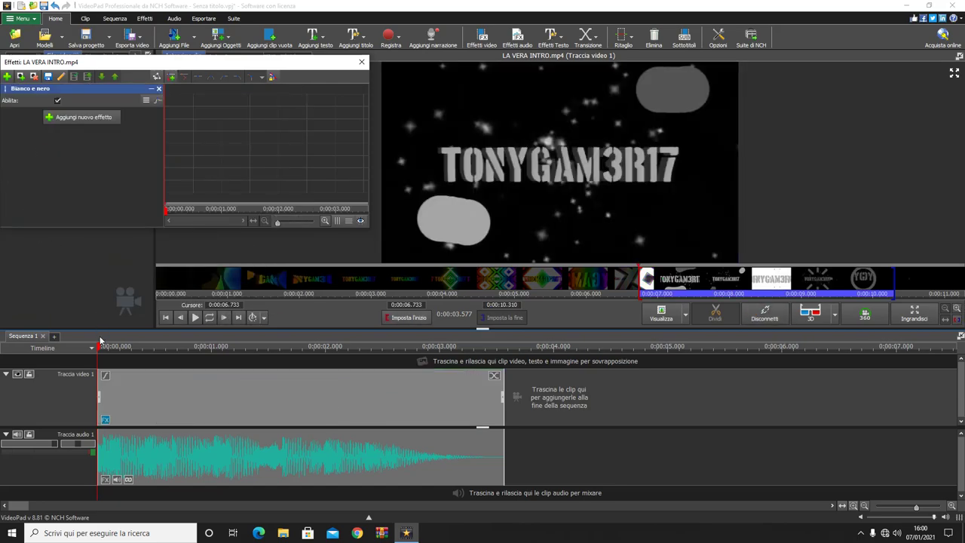
pyautogui.click(196, 317)
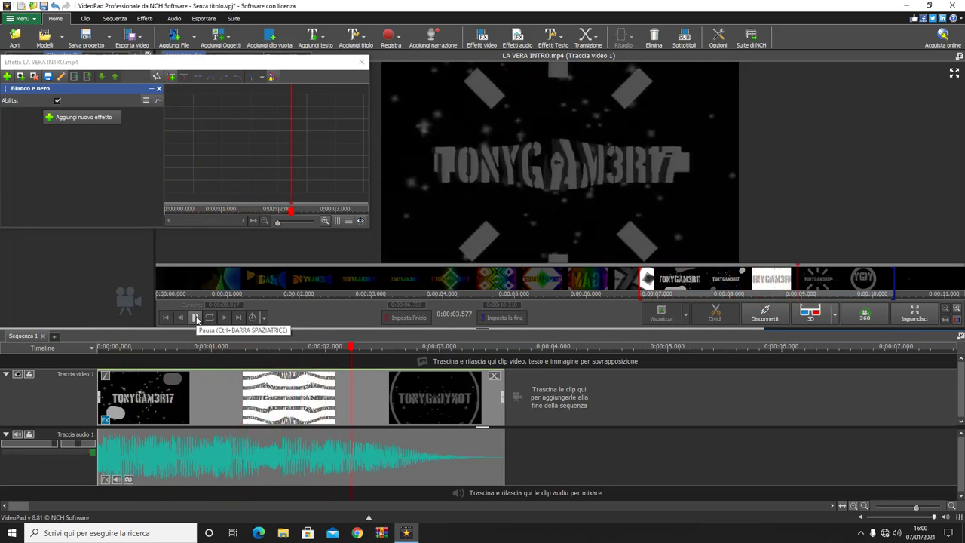
pyautogui.click(196, 318)
# Place the playhead at 0:00:00.995 in the sequence and split the clip there.
pyautogui.scroll(-1, 392, 362)
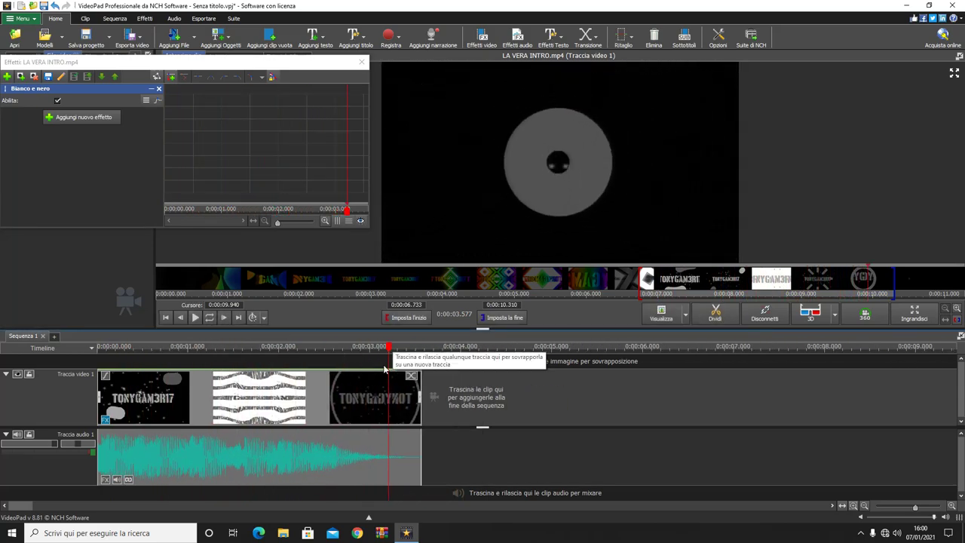
pyautogui.click(305, 346)
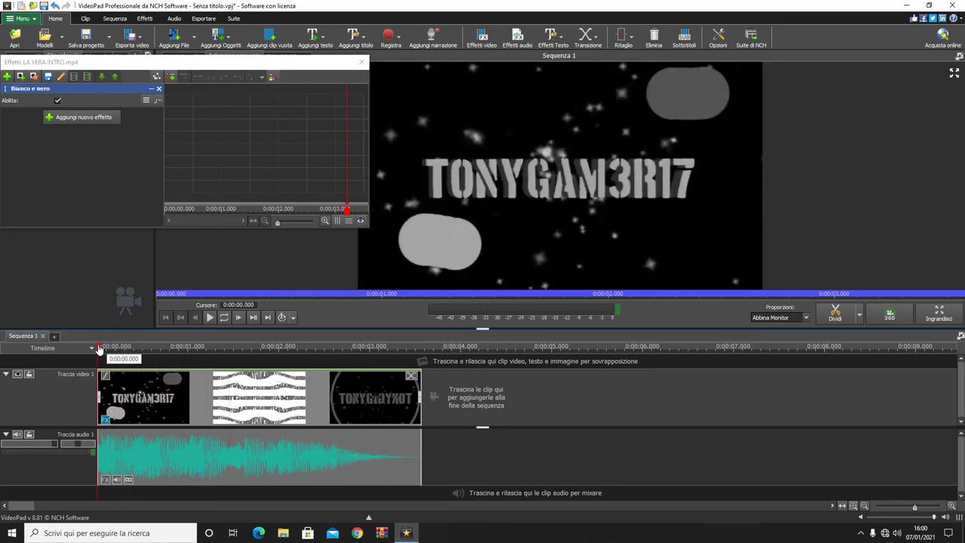
pyautogui.click(113, 346)
pyautogui.moveTo(116, 349); pyautogui.dragTo(188, 369)
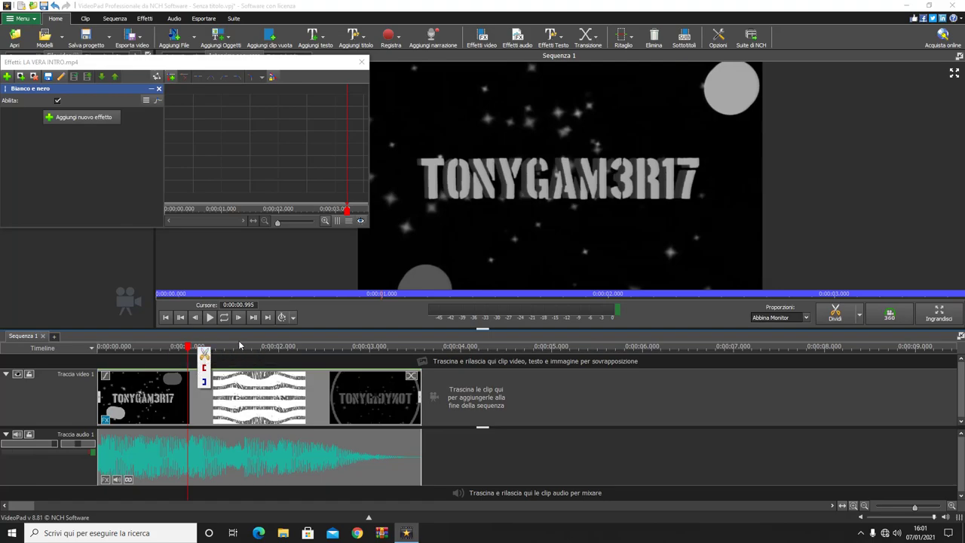
pyautogui.click(198, 439)
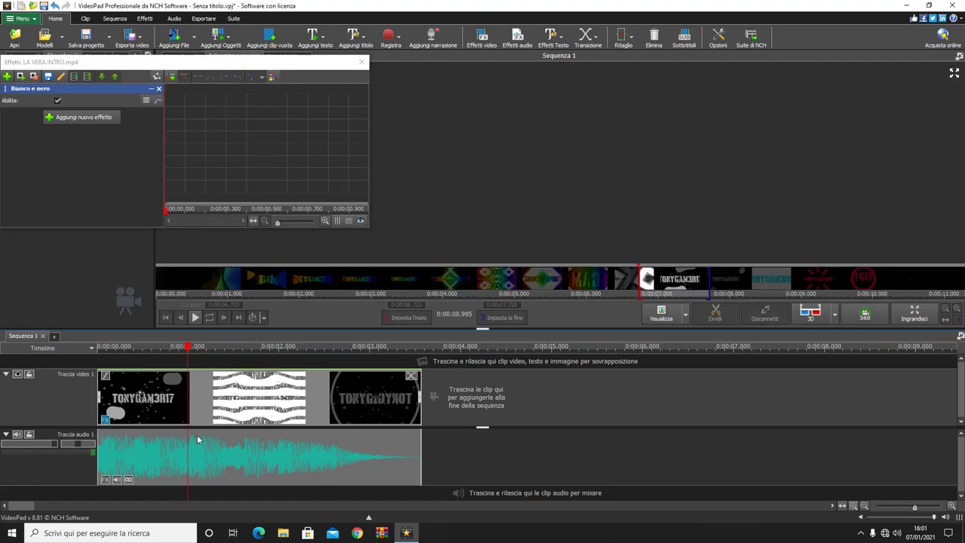
# Place the playhead at about 0:00:01.76 in the sequence and split the remaining clip there.
pyautogui.click(198, 439)
pyautogui.click(195, 347)
pyautogui.moveTo(198, 355); pyautogui.dragTo(260, 351)
pyautogui.hotkey('ctrl', 'b')
# Disable the Bianco e nero effect on the middle clip and scrub the playhead to about 0:00:01.731.
pyautogui.click(189, 376)
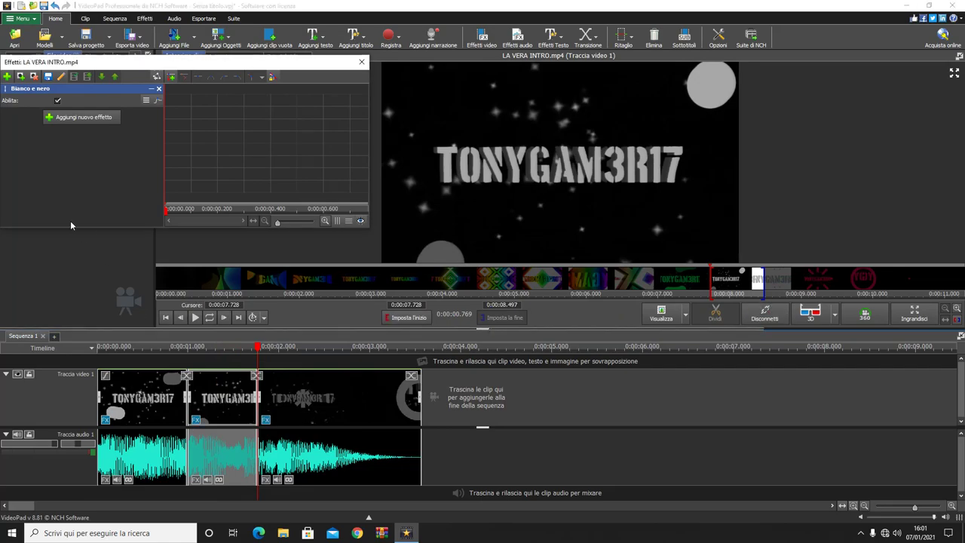
pyautogui.click(58, 101)
pyautogui.moveTo(257, 359); pyautogui.dragTo(261, 407)
pyautogui.scroll(2, 256, 422)
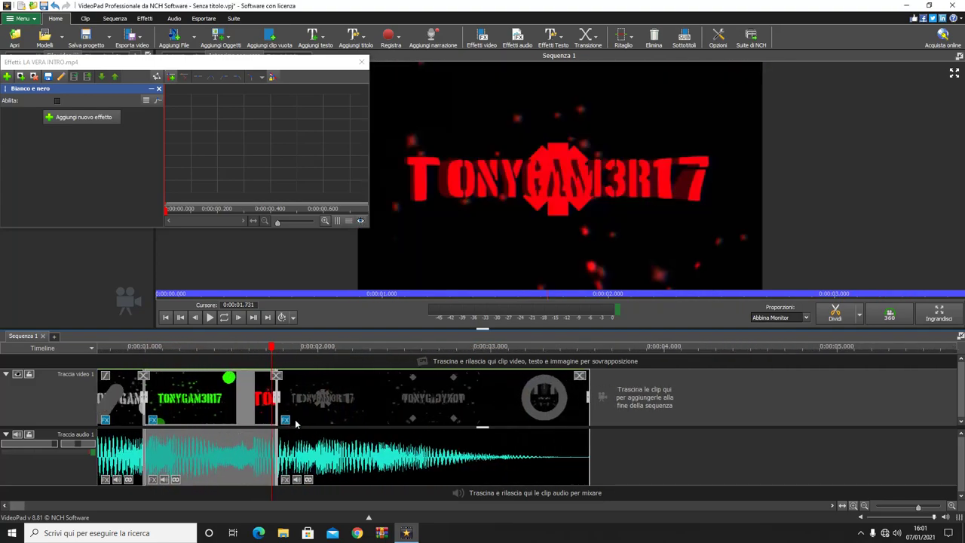
# Disable the Bianco e nero effect on the last clip and add the Visione notturna effect to it.
pyautogui.click(287, 419)
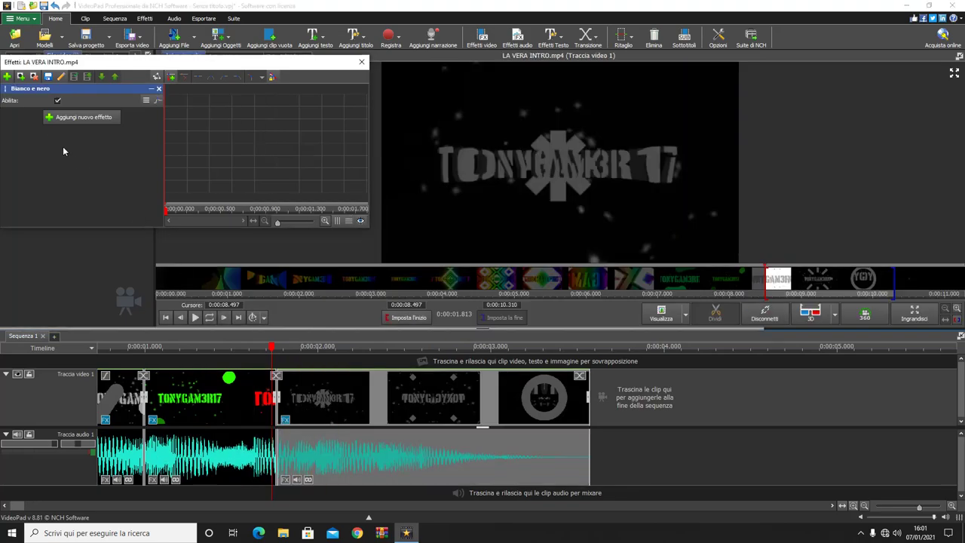
pyautogui.click(57, 100)
pyautogui.click(7, 76)
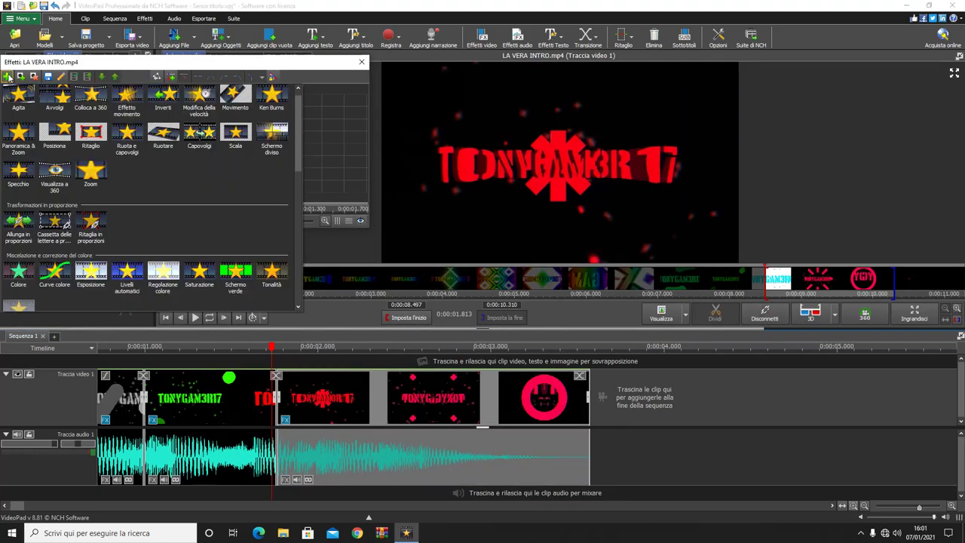
pyautogui.scroll(-3, 197, 202)
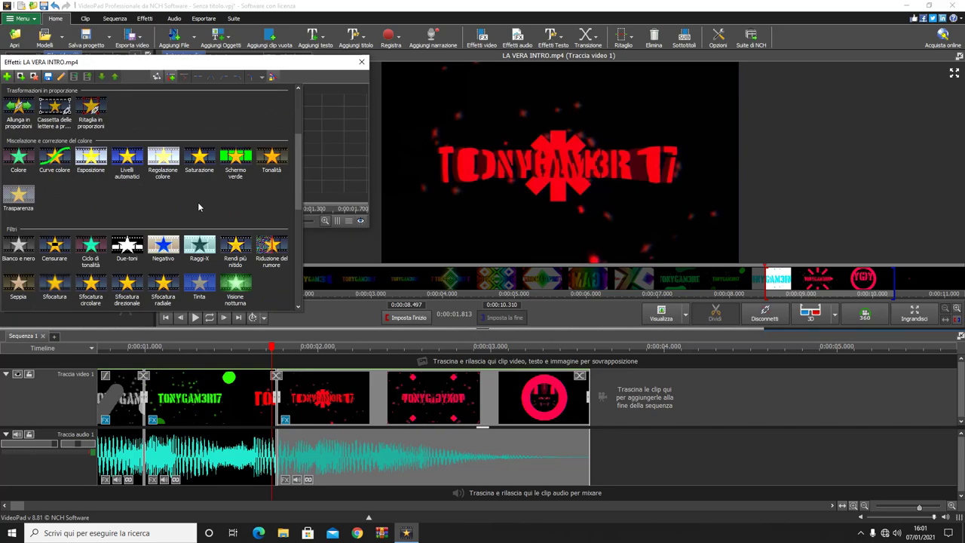
pyautogui.scroll(-4, 198, 206)
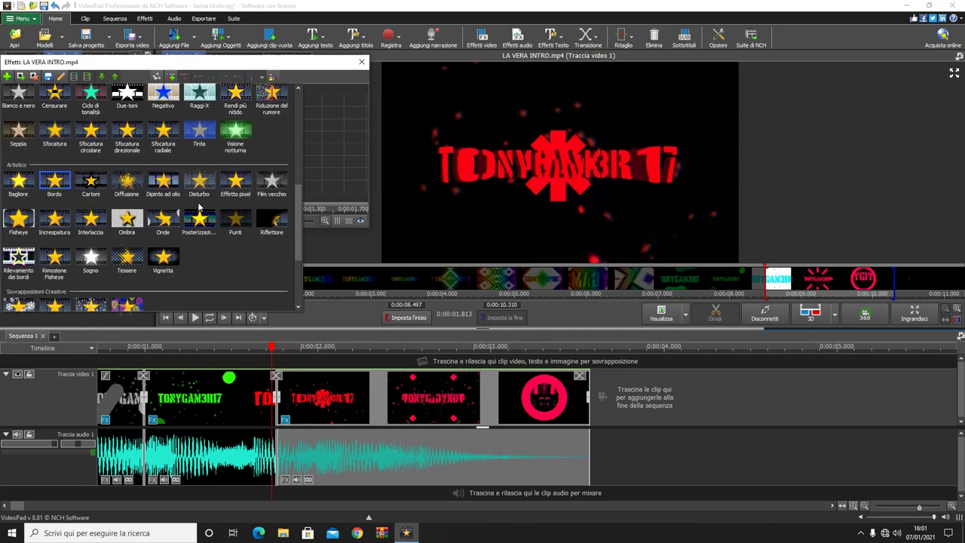
pyautogui.scroll(4, 198, 206)
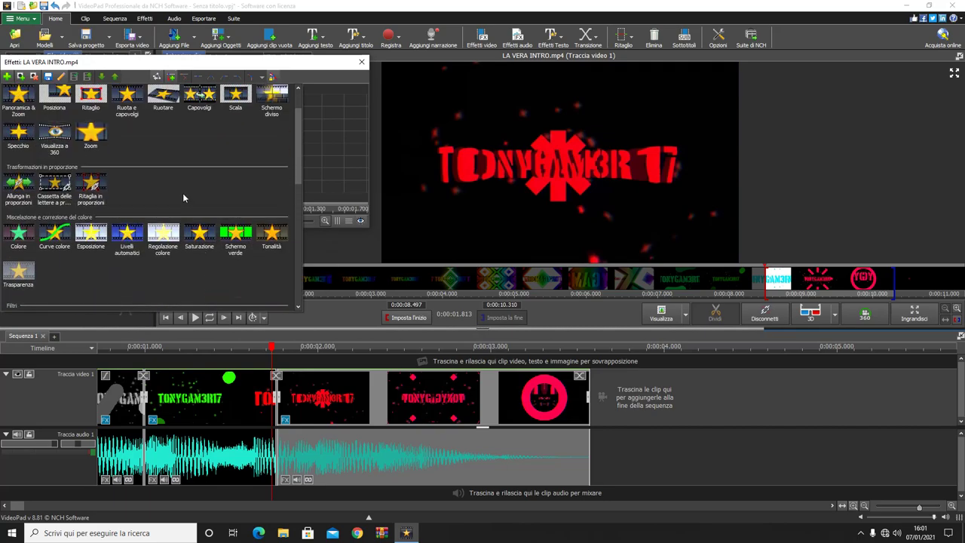
pyautogui.scroll(-3, 183, 198)
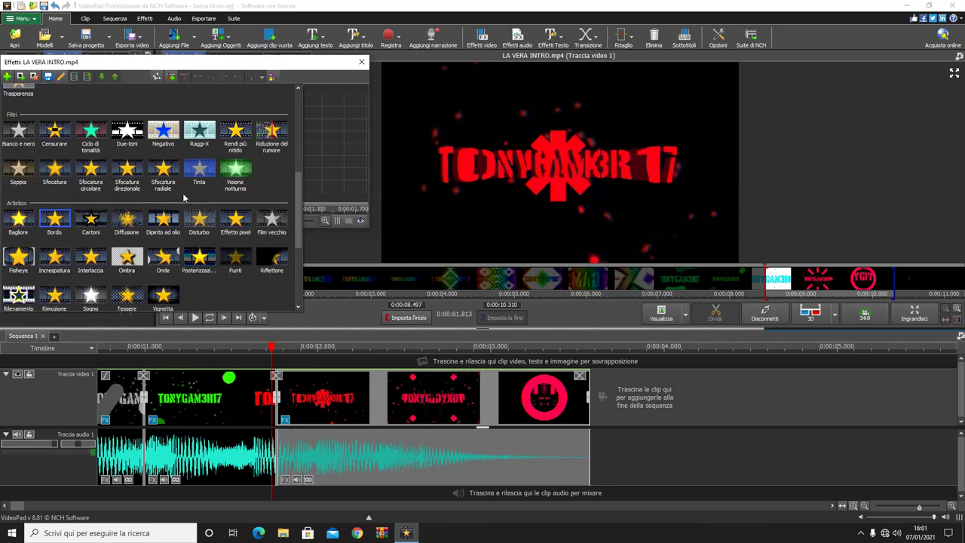
pyautogui.click(237, 172)
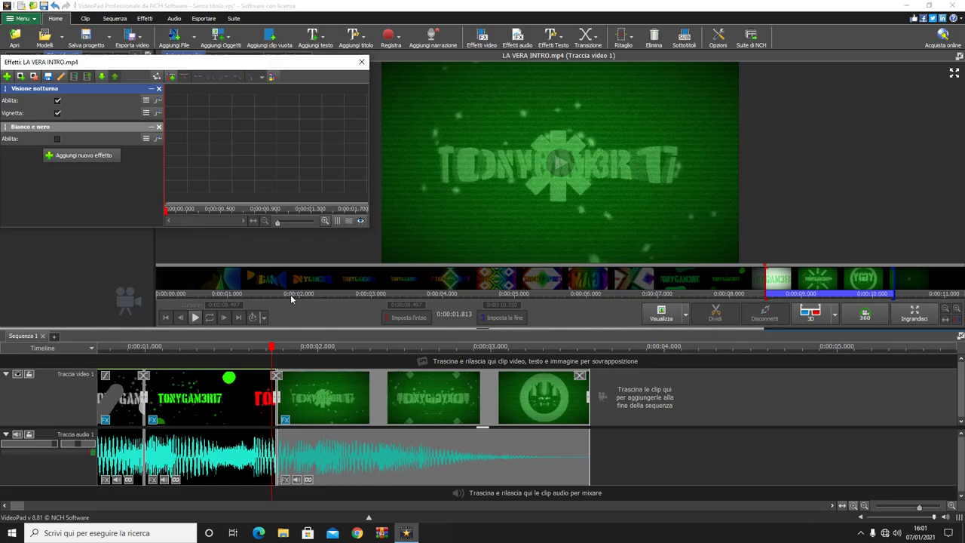
# Play the sequence from the start to preview the different effects on its three sections.
pyautogui.moveTo(274, 352); pyautogui.dragTo(46, 349)
pyautogui.scroll(-2, 279, 355)
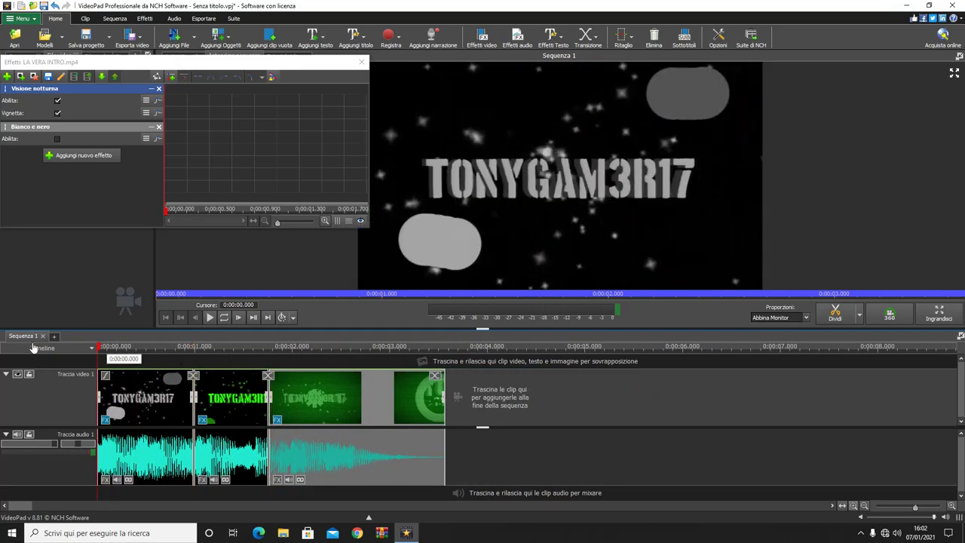
pyautogui.click(210, 318)
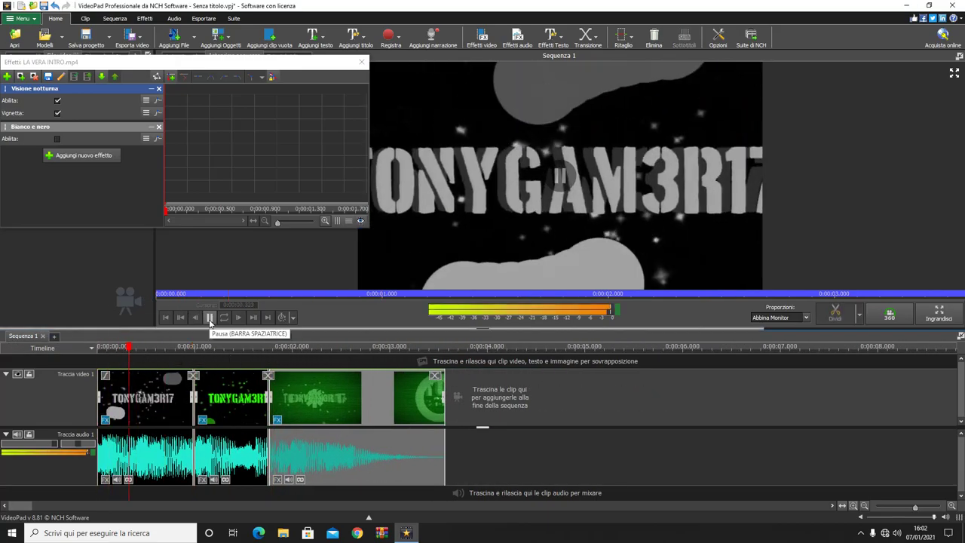
pyautogui.click(209, 318)
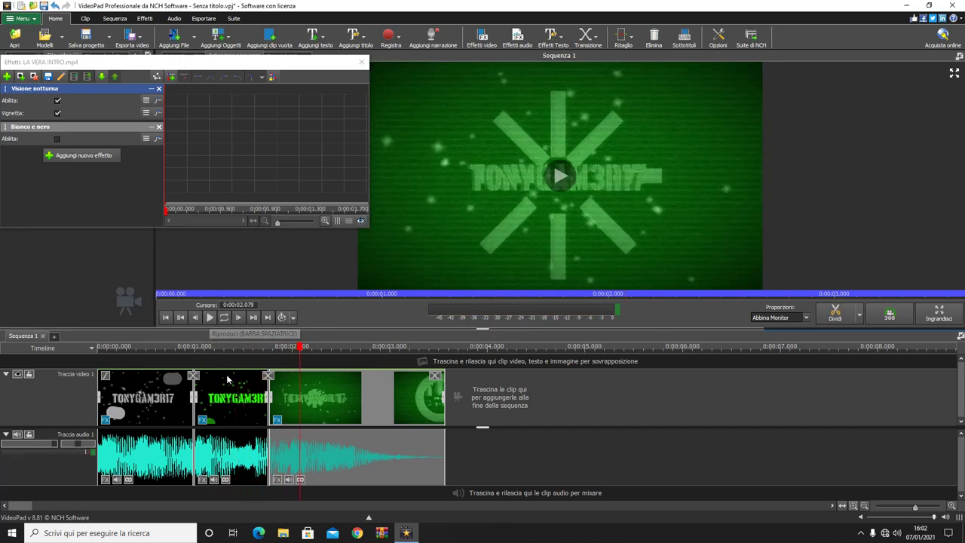
pyautogui.scroll(-2, 207, 350)
pyautogui.moveTo(198, 348); pyautogui.dragTo(5, 361)
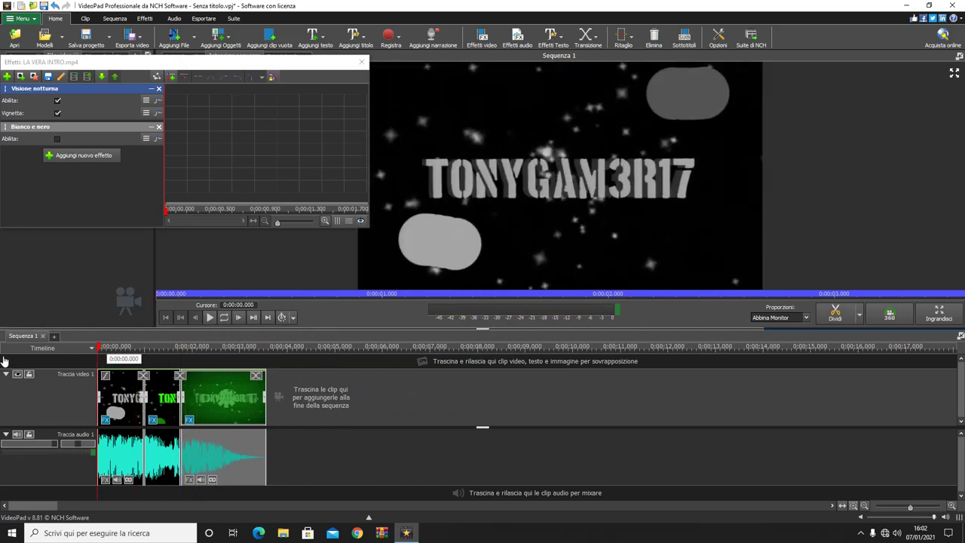
pyautogui.click(210, 317)
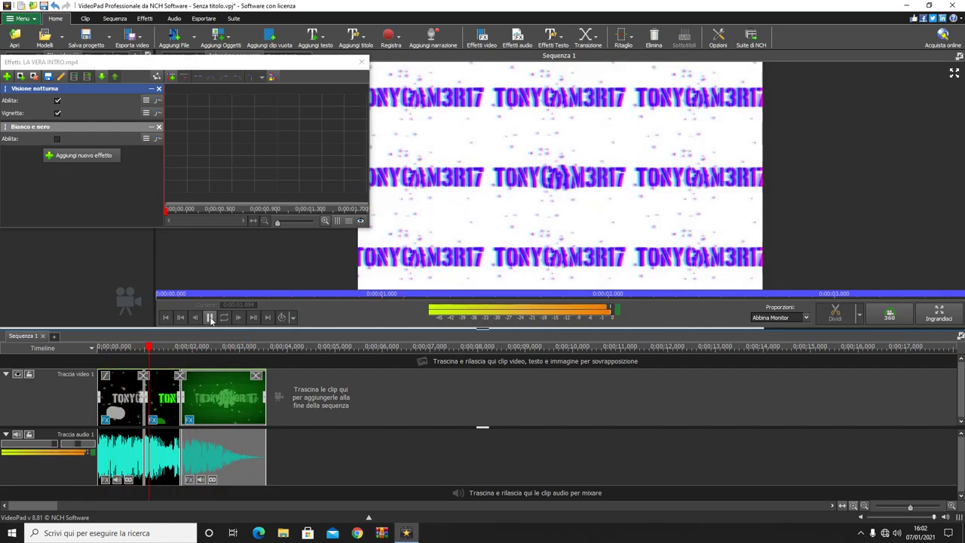
pyautogui.click(210, 318)
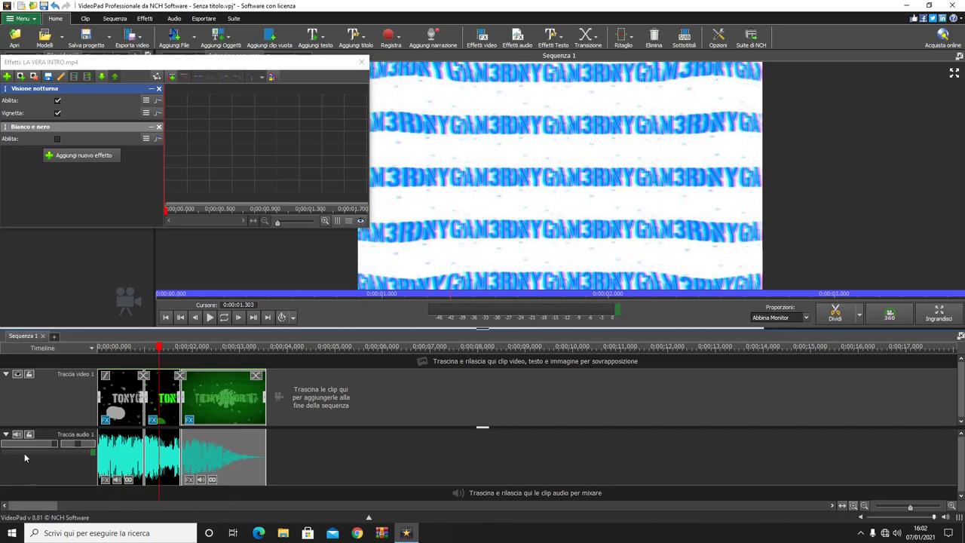
# Add the Due-toni video effect to the first clip in the sequence.
pyautogui.scroll(5, 23, 398)
pyautogui.scroll(2, 22, 398)
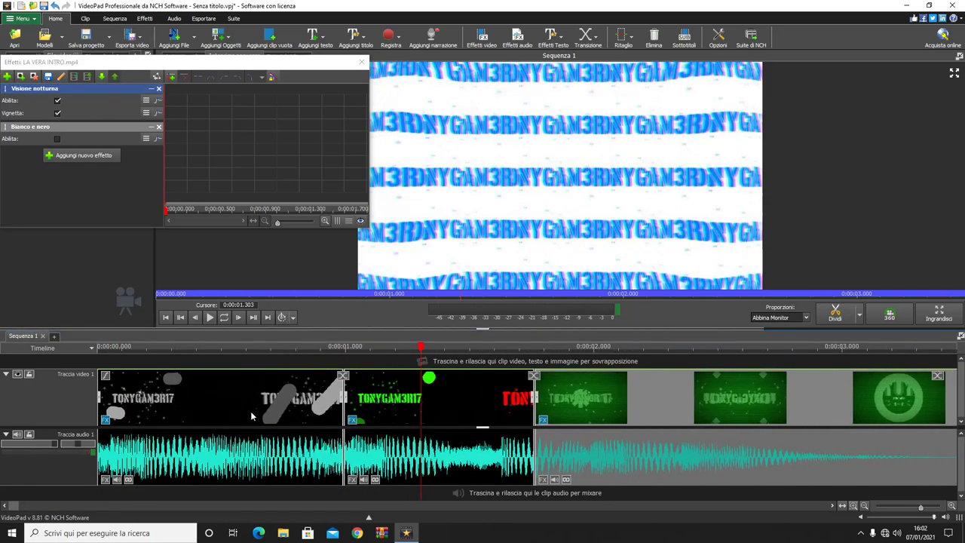
pyautogui.press('Delete')
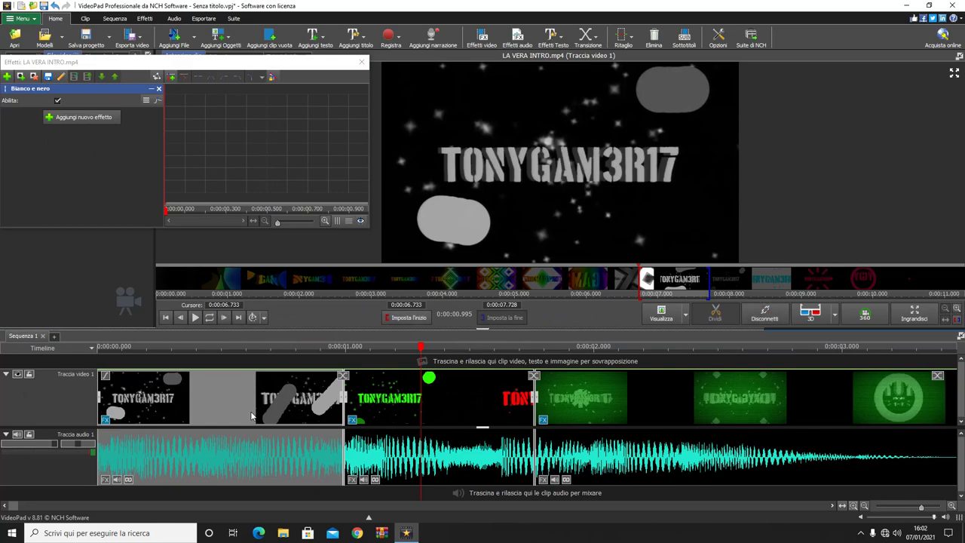
pyautogui.click(7, 76)
pyautogui.scroll(-5, 262, 221)
pyautogui.scroll(-1, 263, 220)
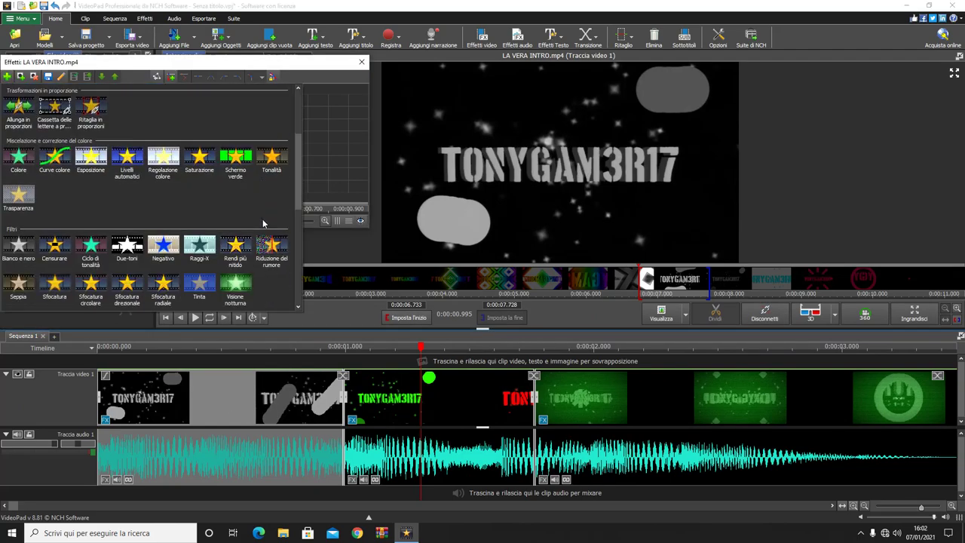
pyautogui.scroll(-1, 239, 212)
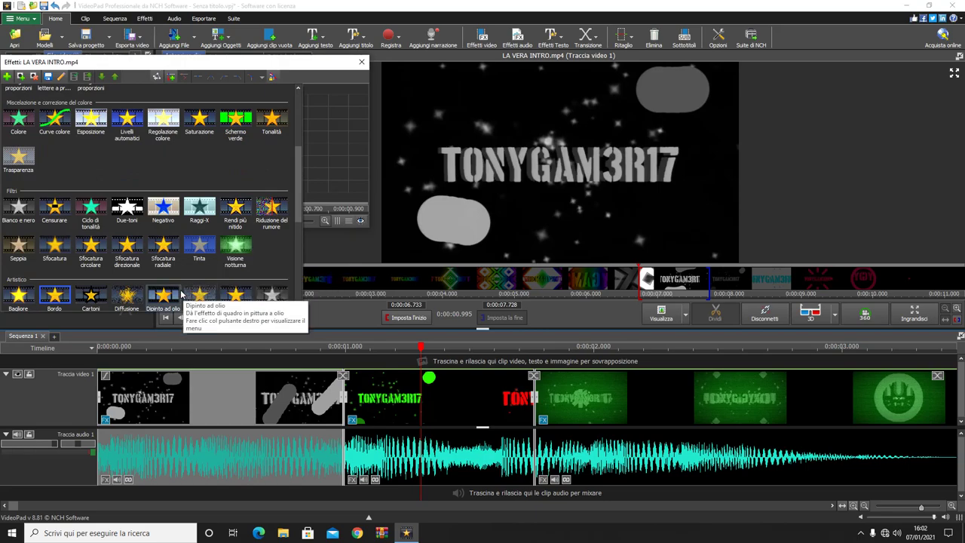
pyautogui.click(126, 214)
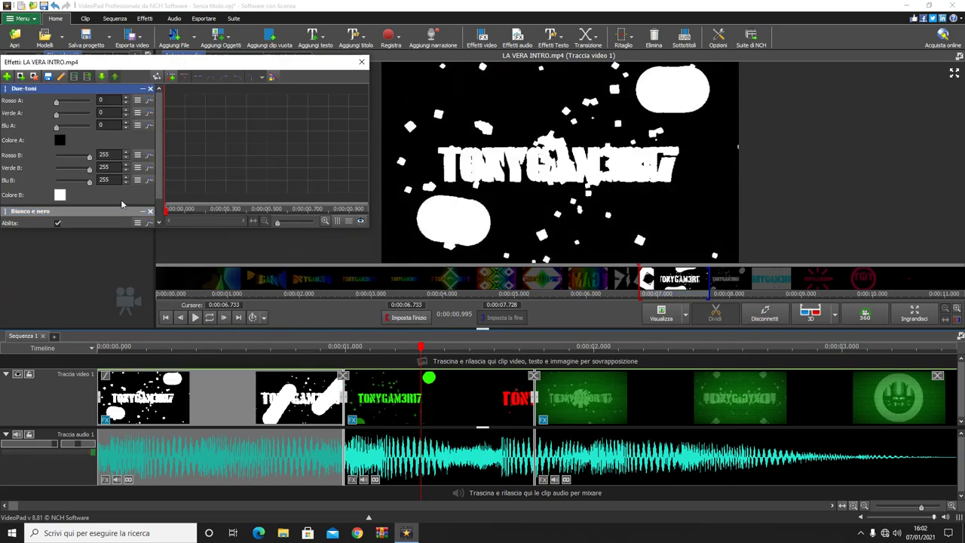
# Return the playhead to the start of the sequence and close the effects window.
pyautogui.moveTo(414, 352); pyautogui.dragTo(4, 375)
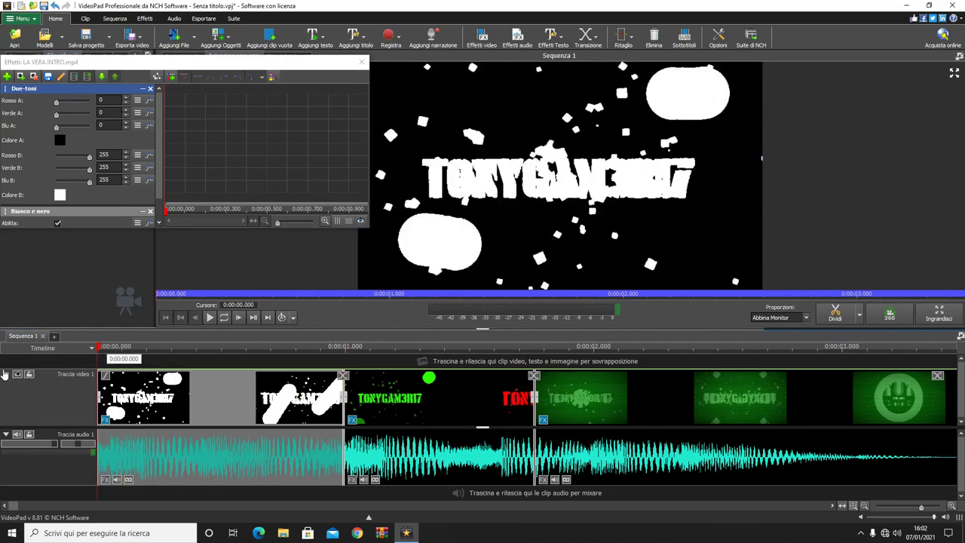
pyautogui.moveTo(105, 368); pyautogui.dragTo(97, 444)
pyautogui.scroll(-6, 538, 448)
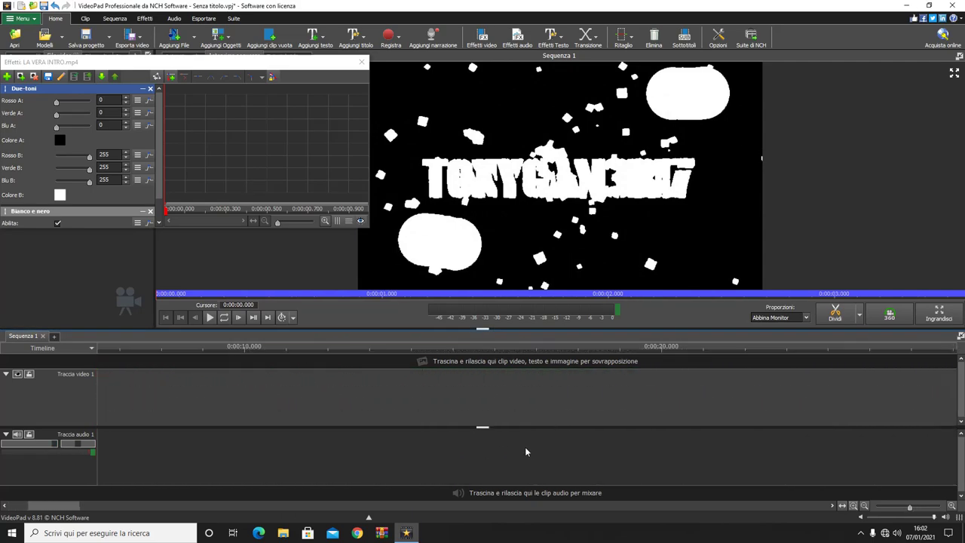
pyautogui.scroll(-3, 515, 452)
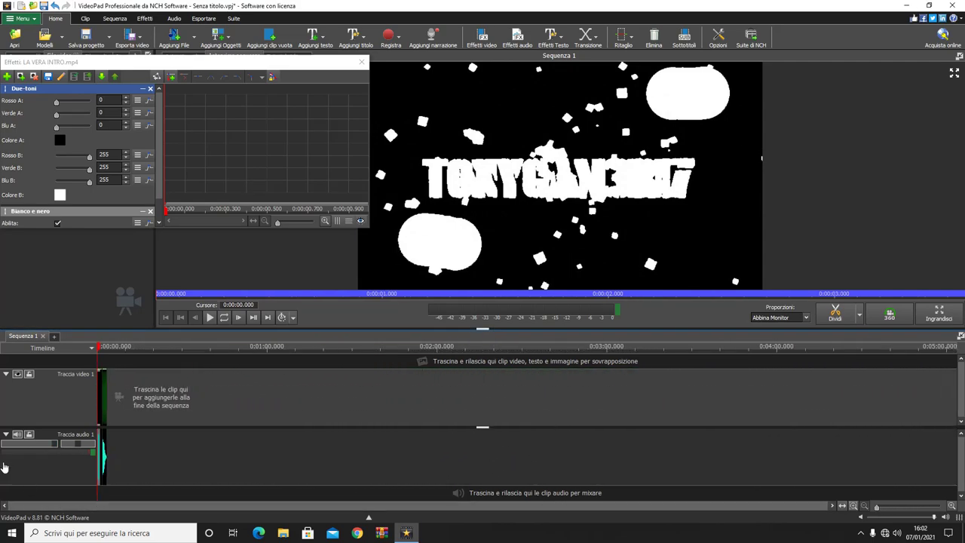
pyautogui.scroll(9, 96, 407)
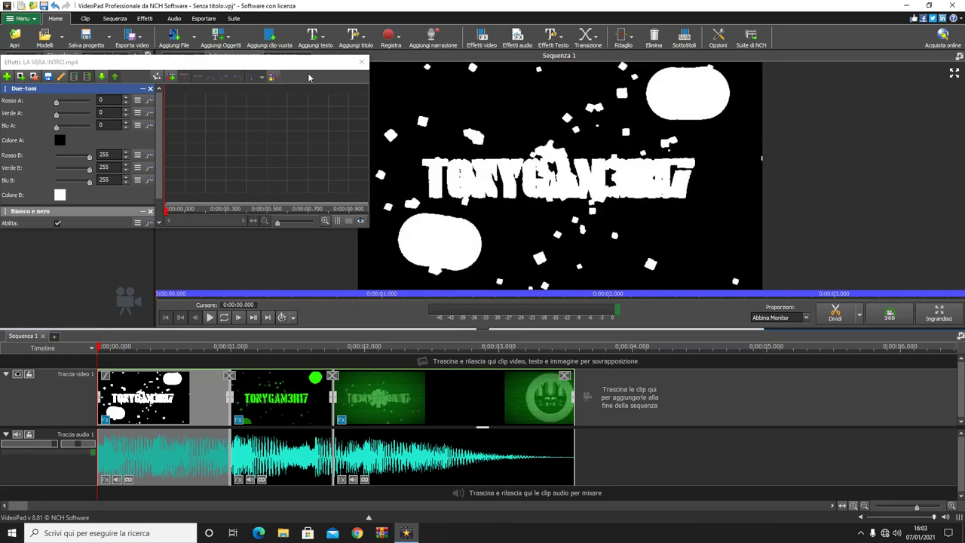
pyautogui.click(361, 60)
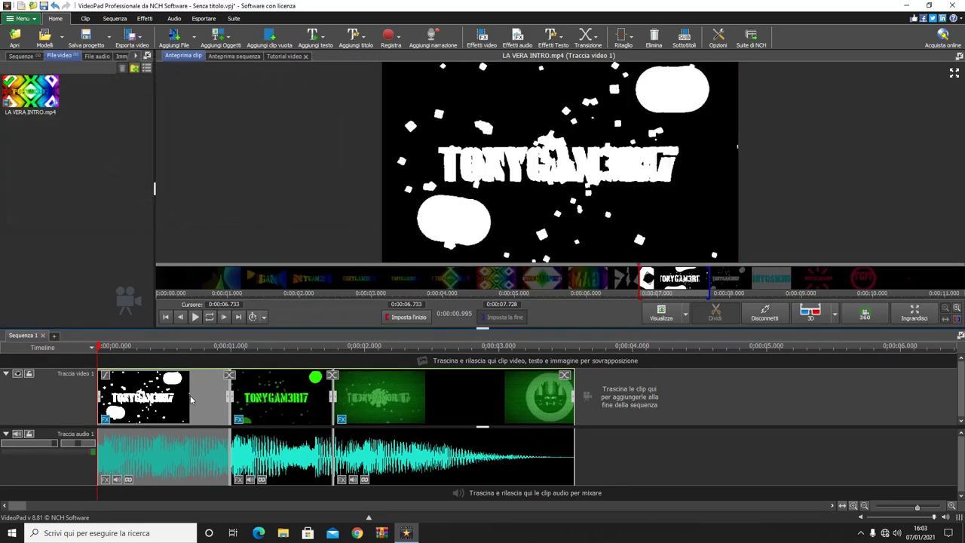
# Remove all three clips from the sequence and place a fresh LA VERA INTRO.mp4 at the start of video track 1.
pyautogui.hotkey('ctrl', 'z')
pyautogui.hotkey('ctrl', 'z')
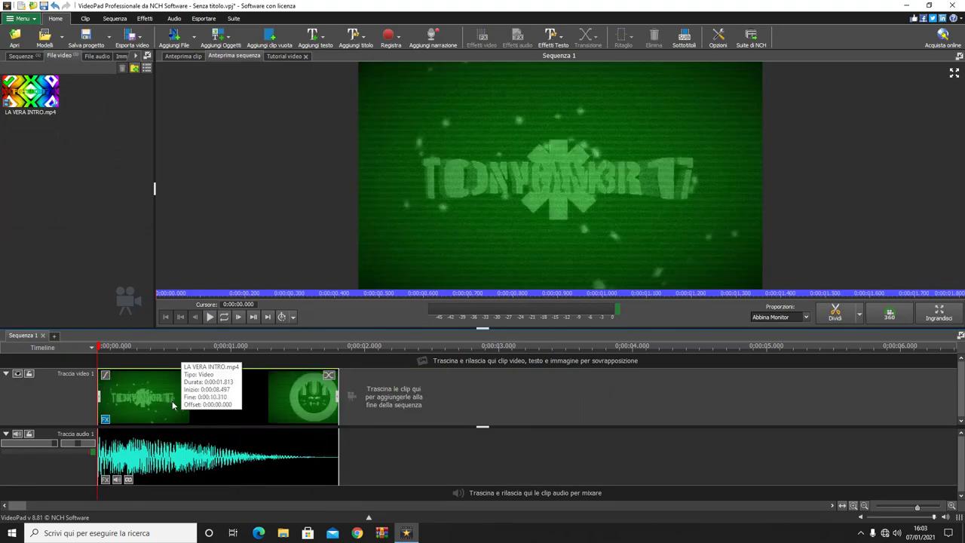
pyautogui.hotkey('ctrl', 'z')
pyautogui.click(30, 94)
pyautogui.moveTo(30, 95); pyautogui.dragTo(155, 386)
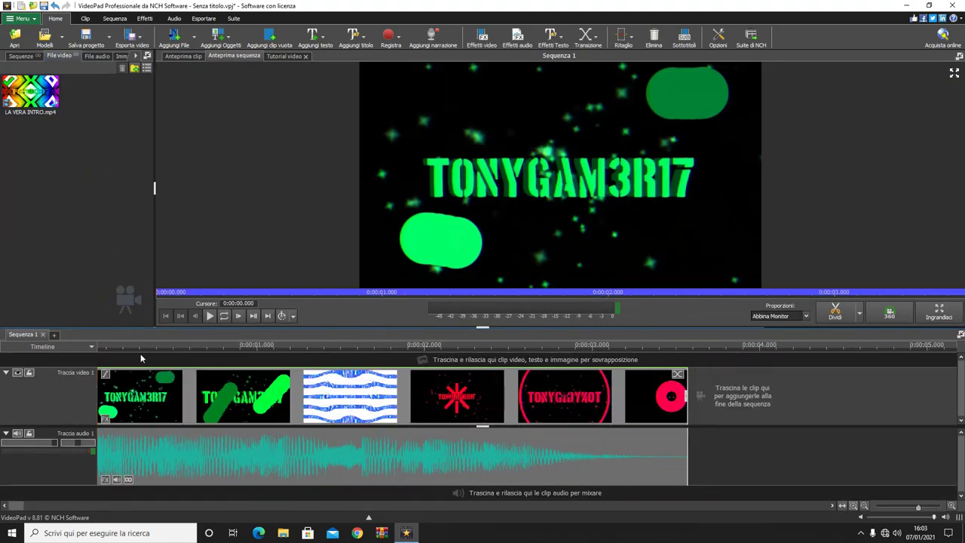
pyautogui.scroll(-1, 125, 408)
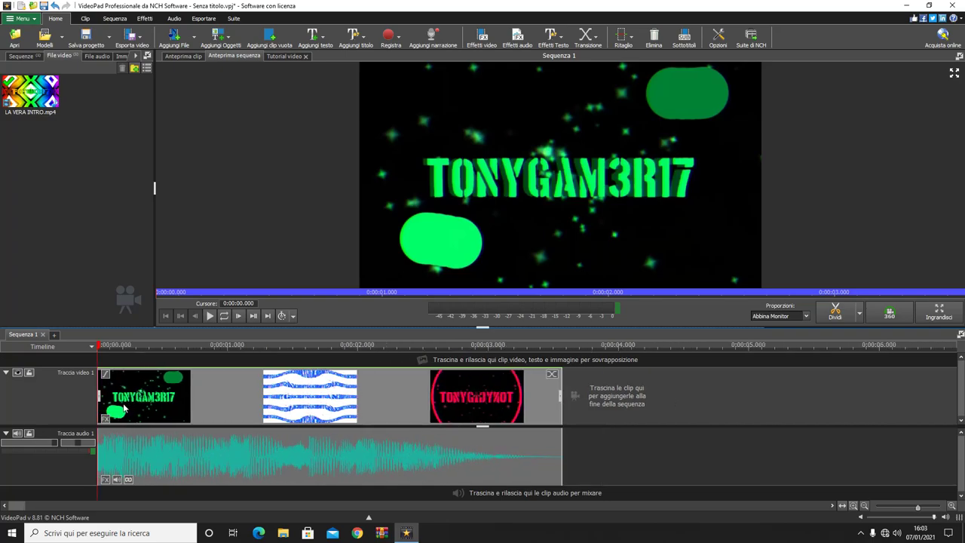
# Play the opening of the unedited clip and return the playhead to 0:00:00.000.
pyautogui.click(209, 316)
pyautogui.click(209, 316)
pyautogui.scroll(-1, 245, 379)
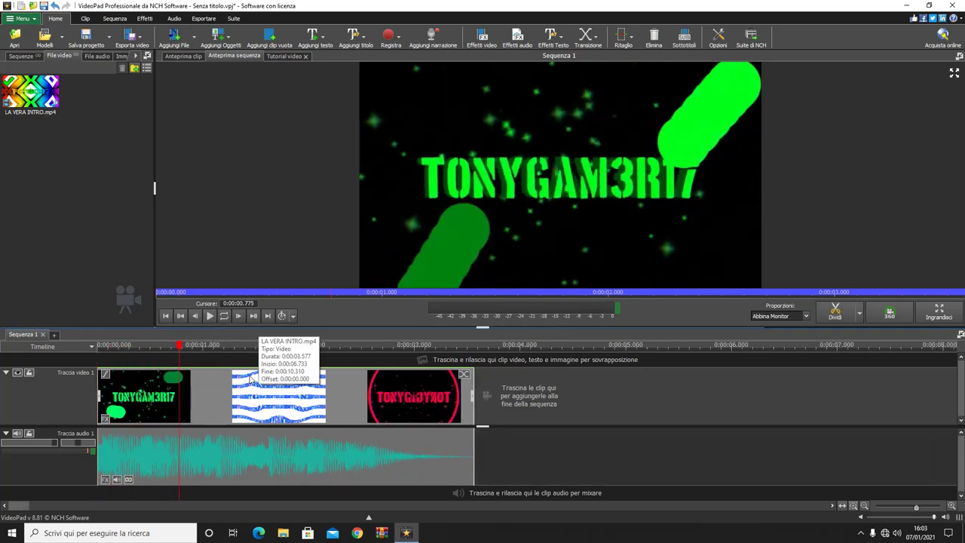
pyautogui.moveTo(179, 351); pyautogui.dragTo(88, 355)
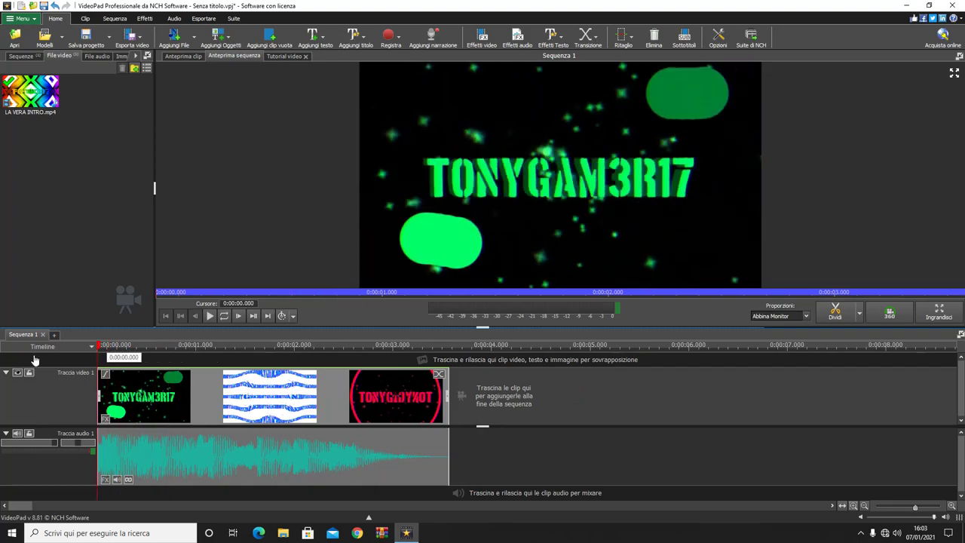
pyautogui.moveTo(103, 359); pyautogui.dragTo(97, 400)
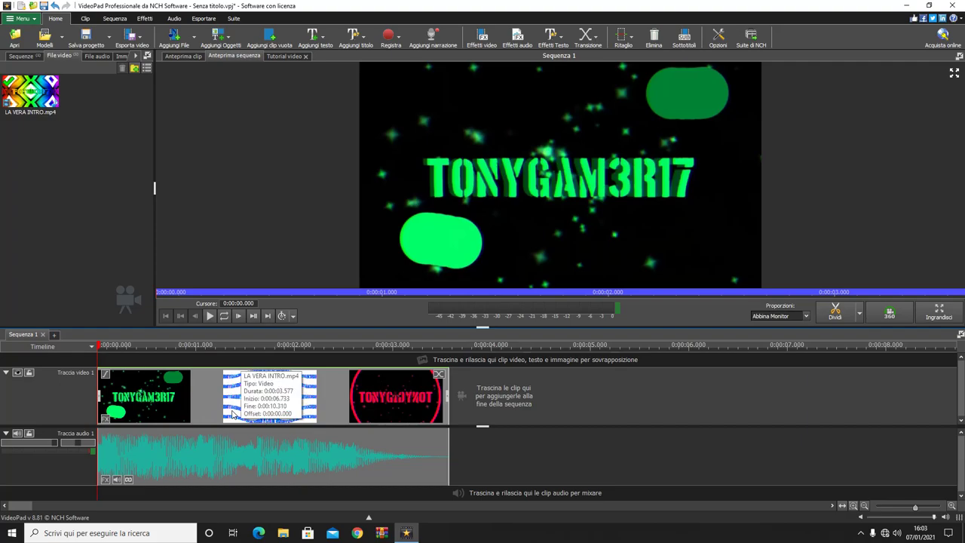
# Remove the clip from the sequence and delete LA VERA INTRO.mp4 from the video files bin.
pyautogui.hotkey('ctrl', 'z')
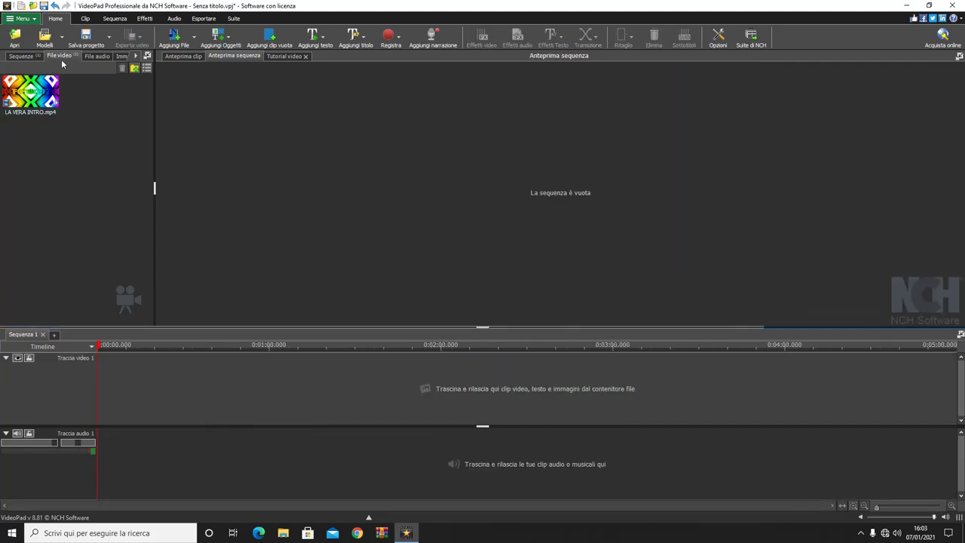
pyautogui.click(92, 61)
pyautogui.click(58, 56)
pyautogui.click(32, 106)
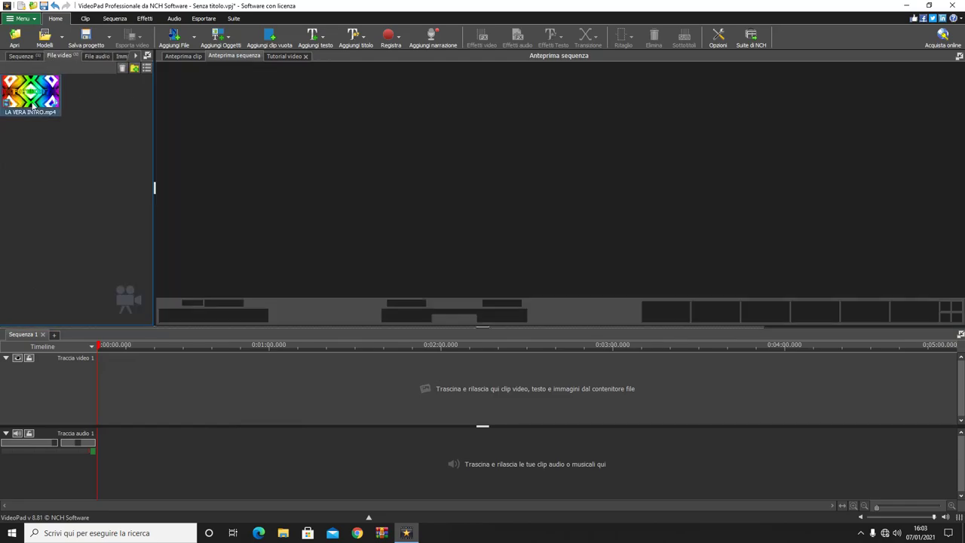
pyautogui.press('Delete')
# Import LA VERA INTRO.mp4 from the YT folder into the video files bin.
pyautogui.click(18, 51)
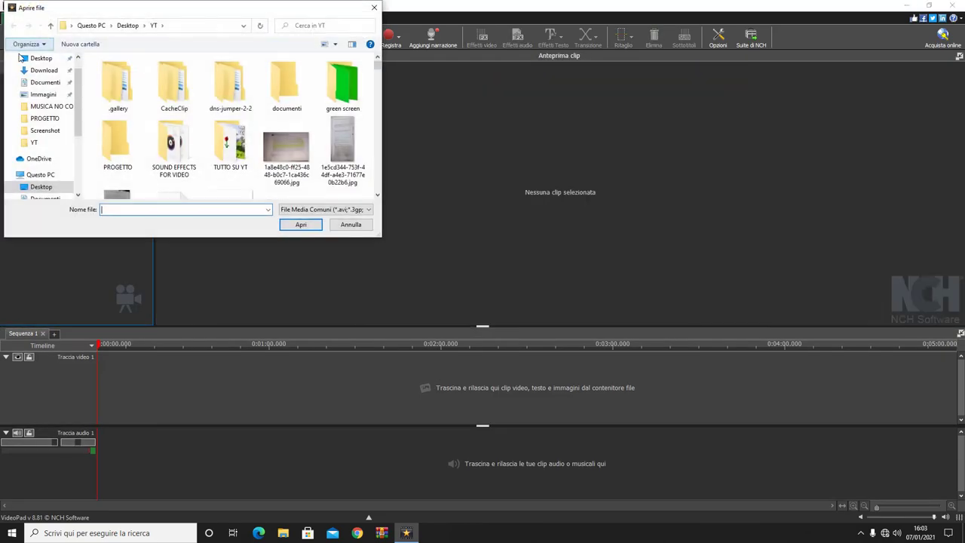
pyautogui.scroll(-8, 339, 164)
pyautogui.scroll(-10, 339, 164)
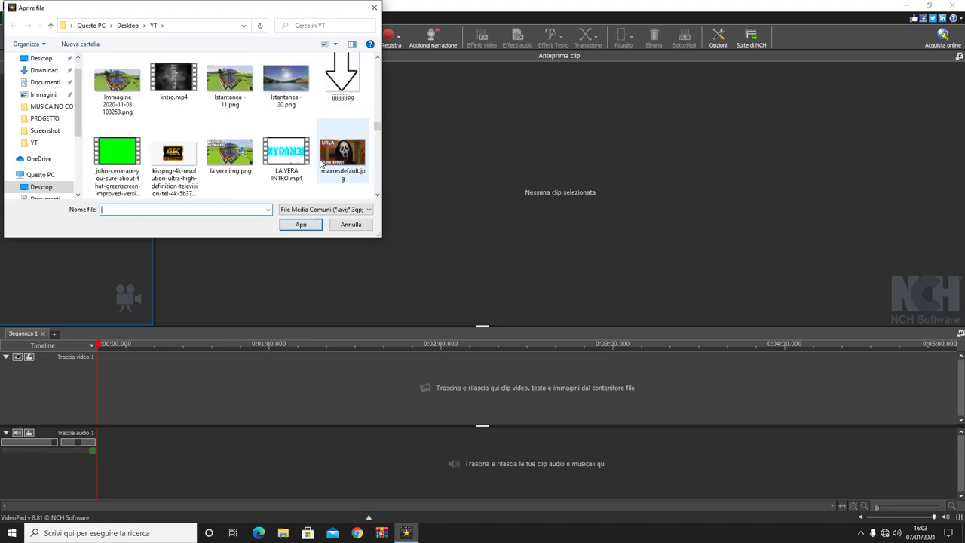
pyautogui.click(288, 164)
pyautogui.click(294, 226)
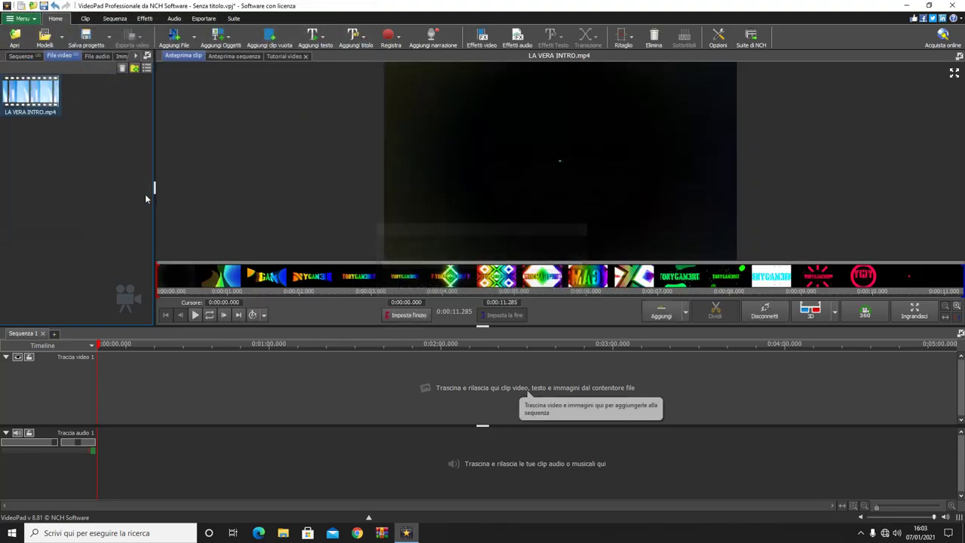
# Place LA VERA INTRO.mp4 at the start of video track 1 and play a short section from about 0:00:02.
pyautogui.moveTo(57, 109); pyautogui.dragTo(162, 389)
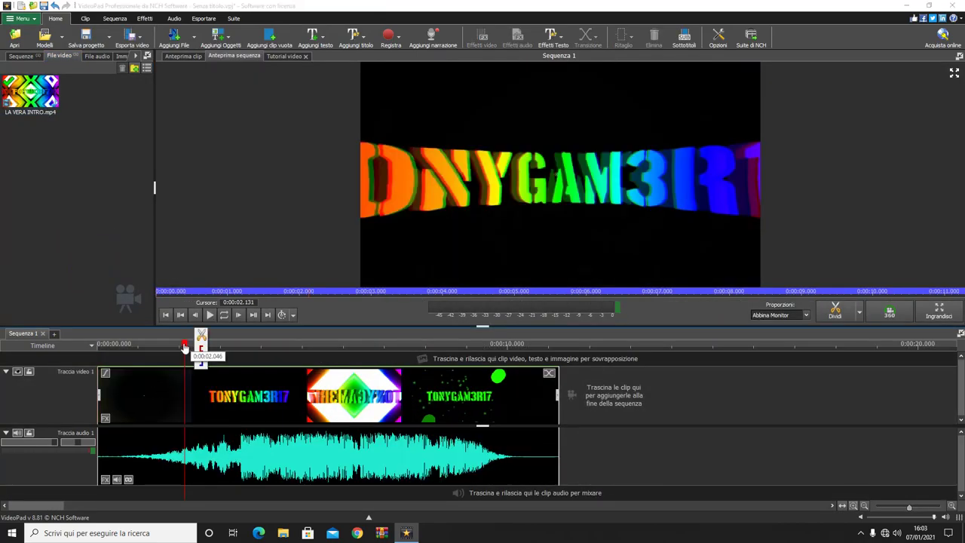
pyautogui.click(210, 315)
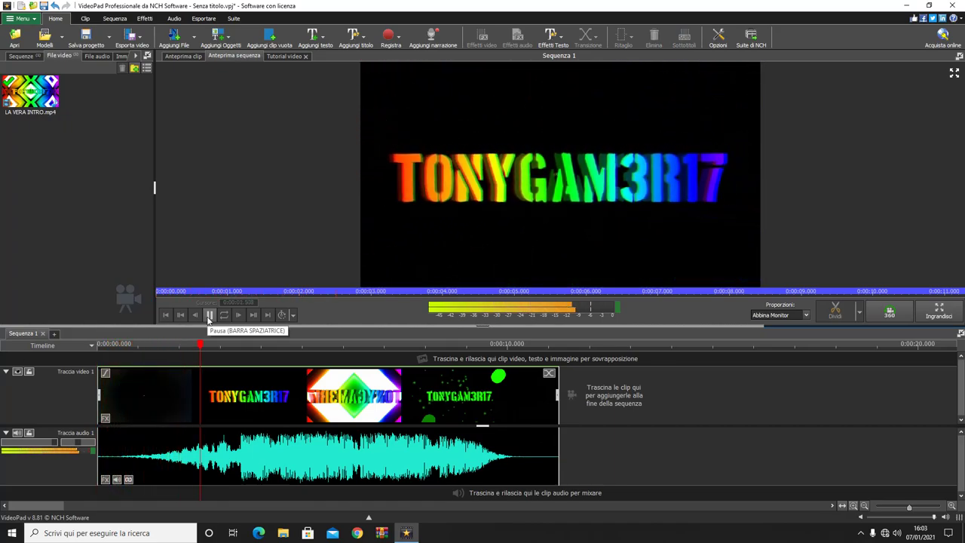
pyautogui.click(210, 316)
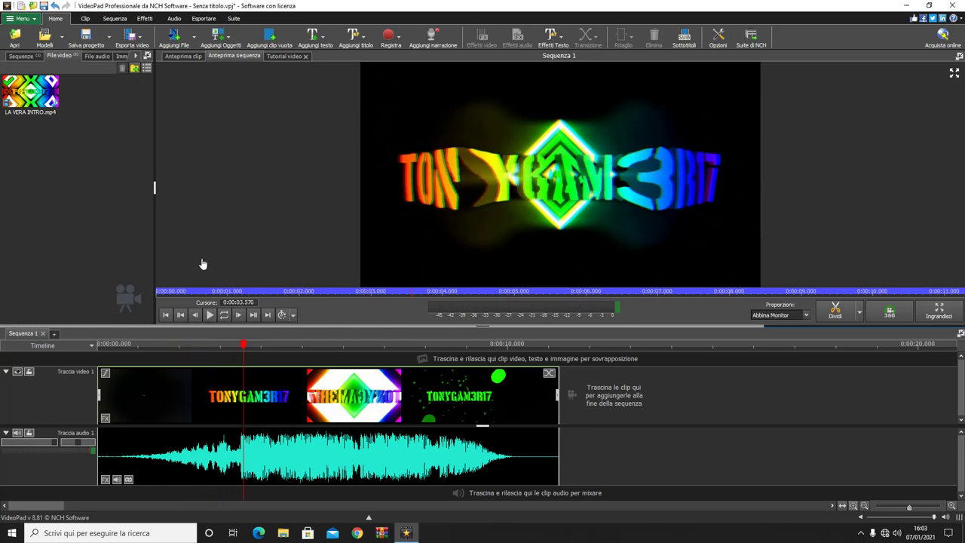
# Add the Effetto movimento video effect to the clip with its time set to about 553 ms, and close the effects window.
pyautogui.click(307, 385)
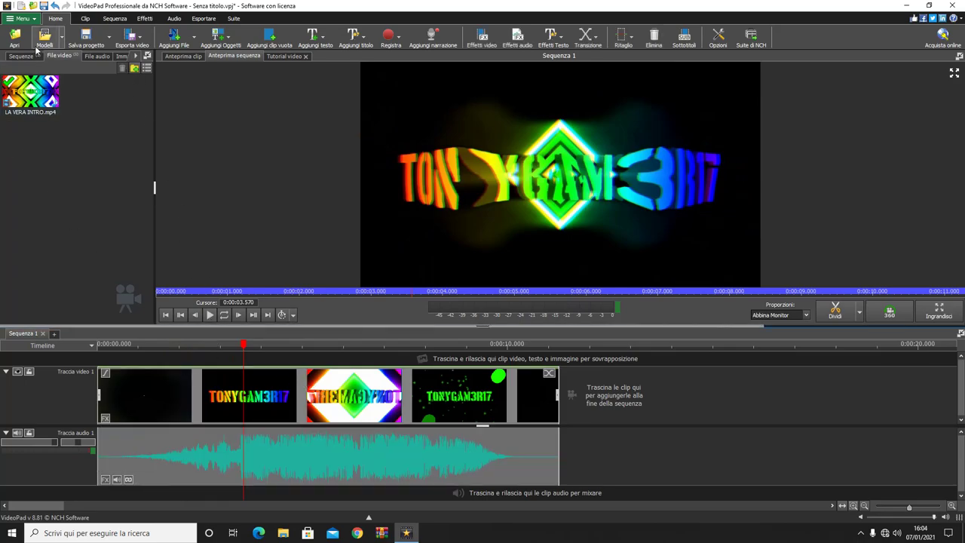
pyautogui.click(479, 41)
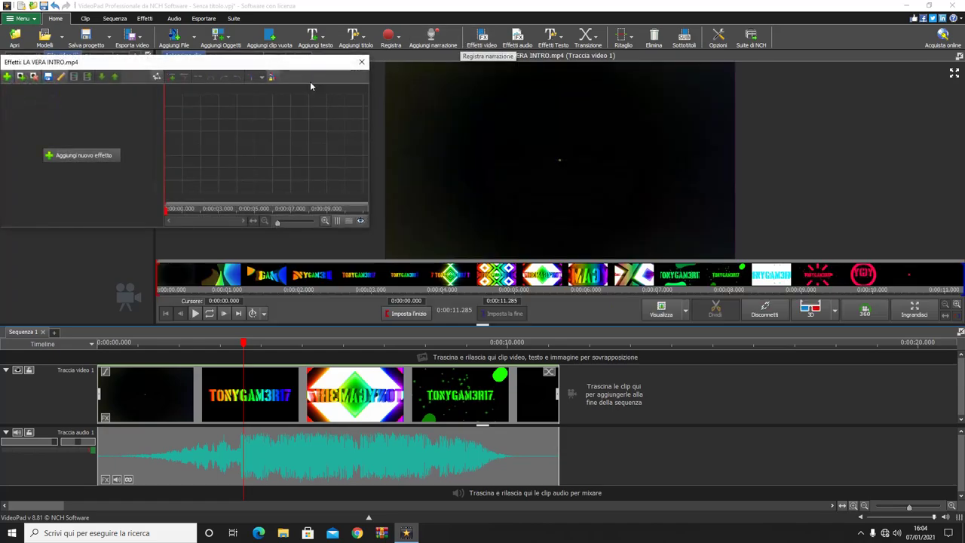
pyautogui.click(6, 77)
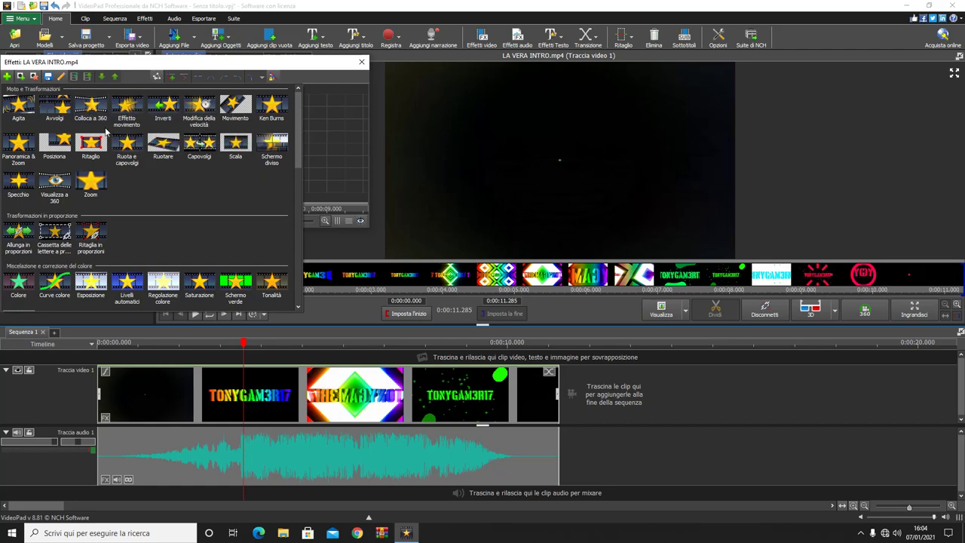
pyautogui.click(128, 112)
pyautogui.moveTo(238, 352); pyautogui.dragTo(338, 345)
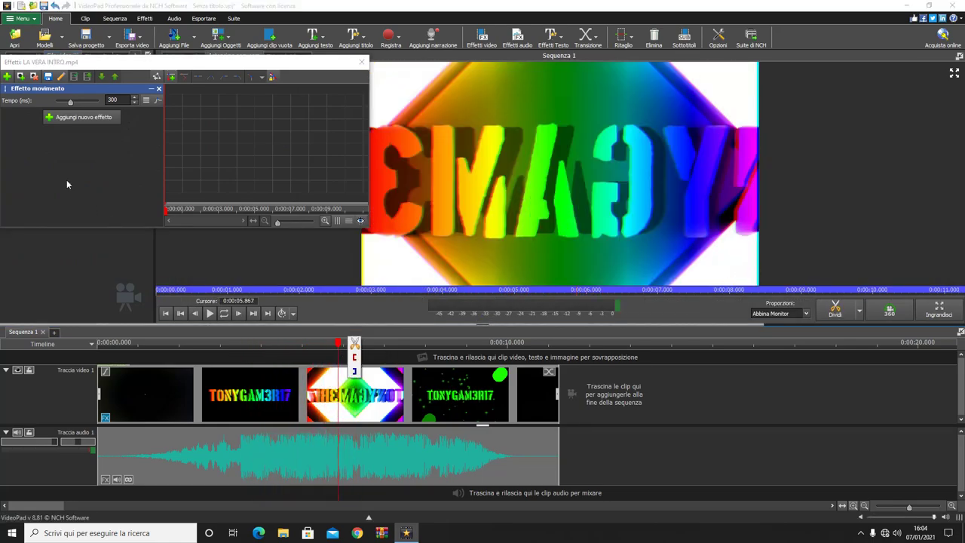
pyautogui.moveTo(74, 104); pyautogui.dragTo(84, 103)
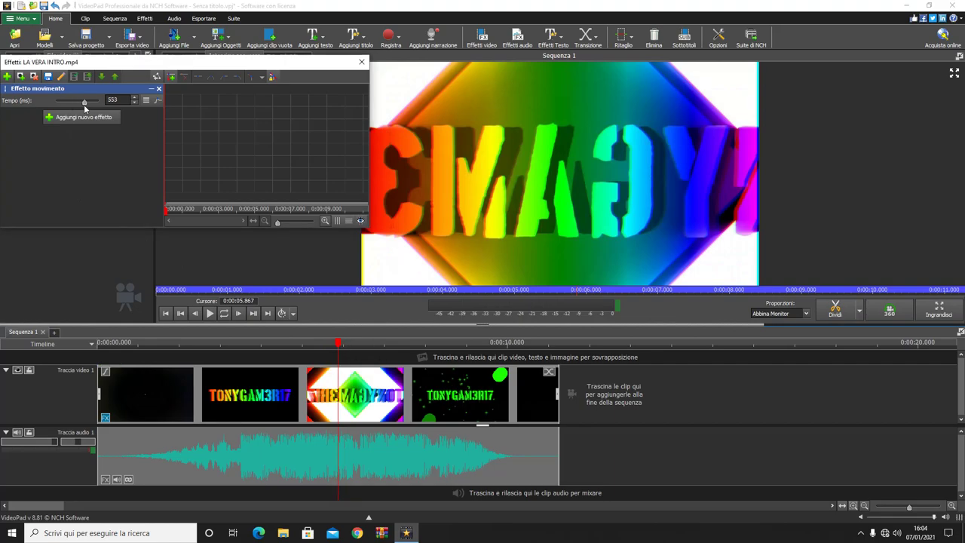
pyautogui.click(361, 63)
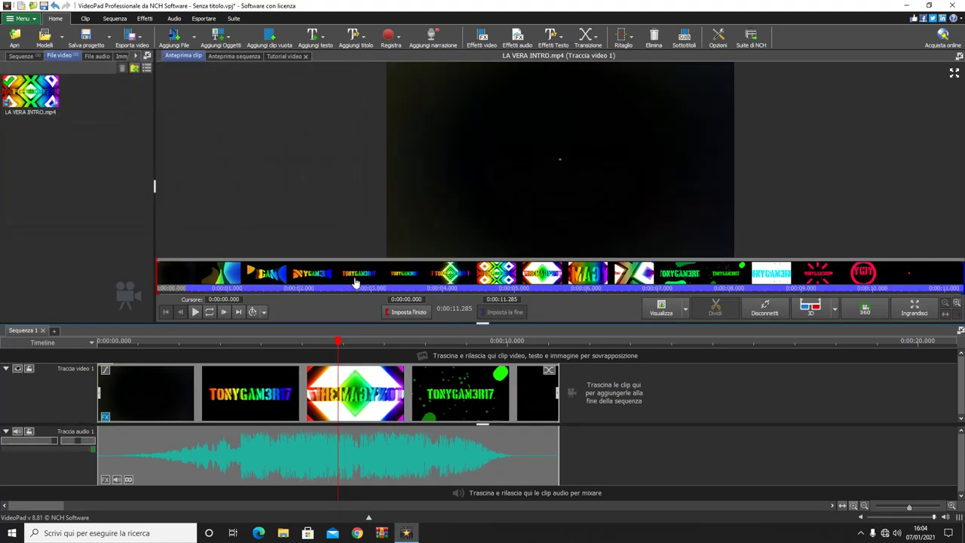
# Return the playhead to the start of the sequence and shrink the timeline scale.
pyautogui.moveTo(343, 343); pyautogui.dragTo(105, 347)
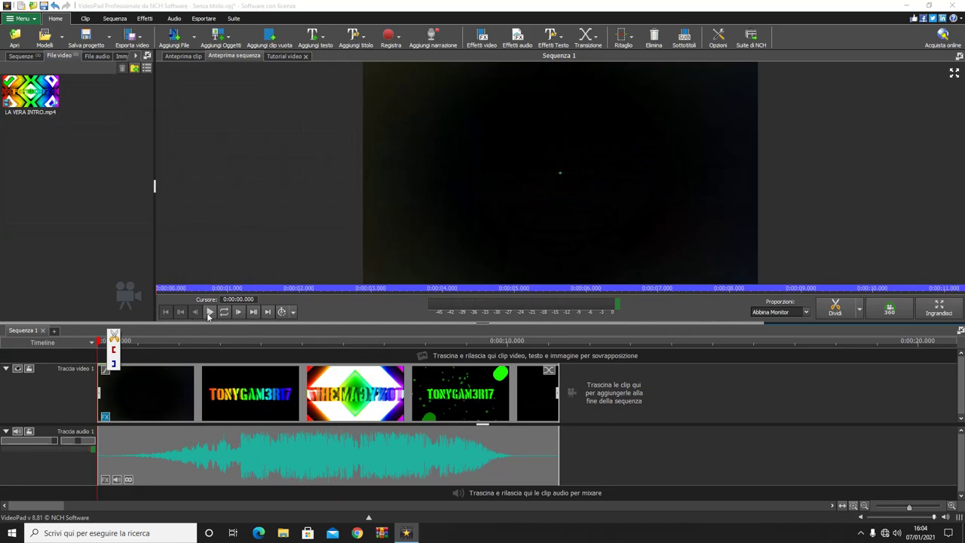
pyautogui.scroll(-1, 243, 419)
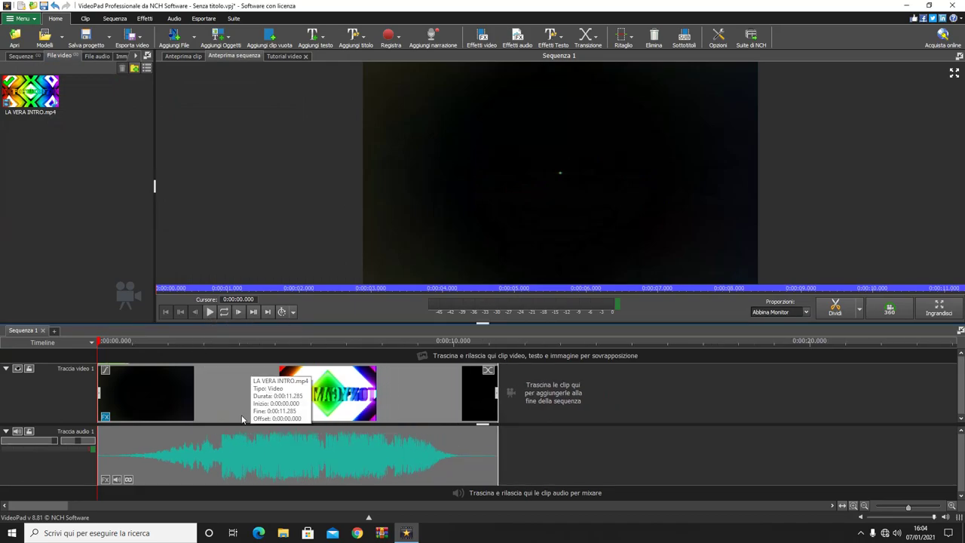
pyautogui.scroll(-2, 243, 419)
# Open Windows Task Manager, examine the CPU performance details, and close it.
pyautogui.rightClick(510, 533)
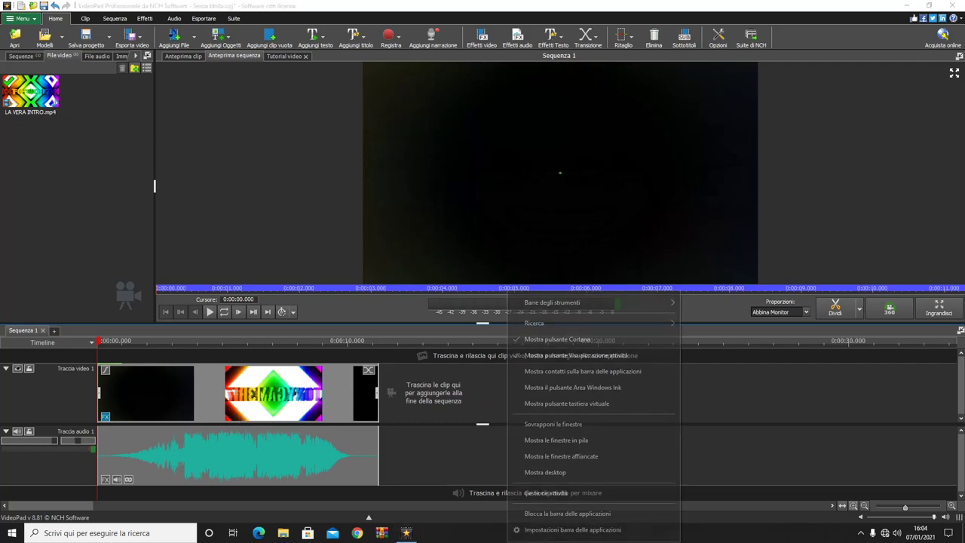
pyautogui.click(538, 493)
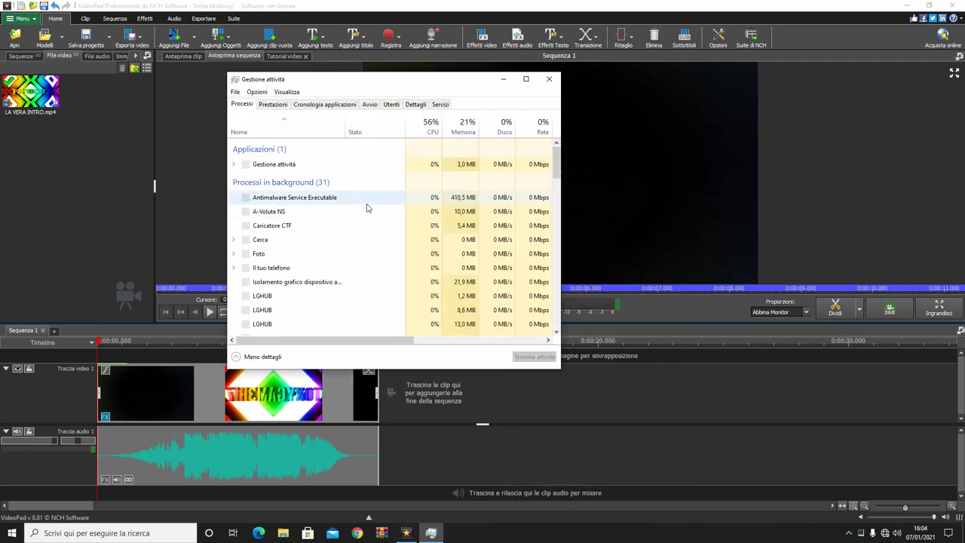
pyautogui.click(272, 105)
pyautogui.click(276, 137)
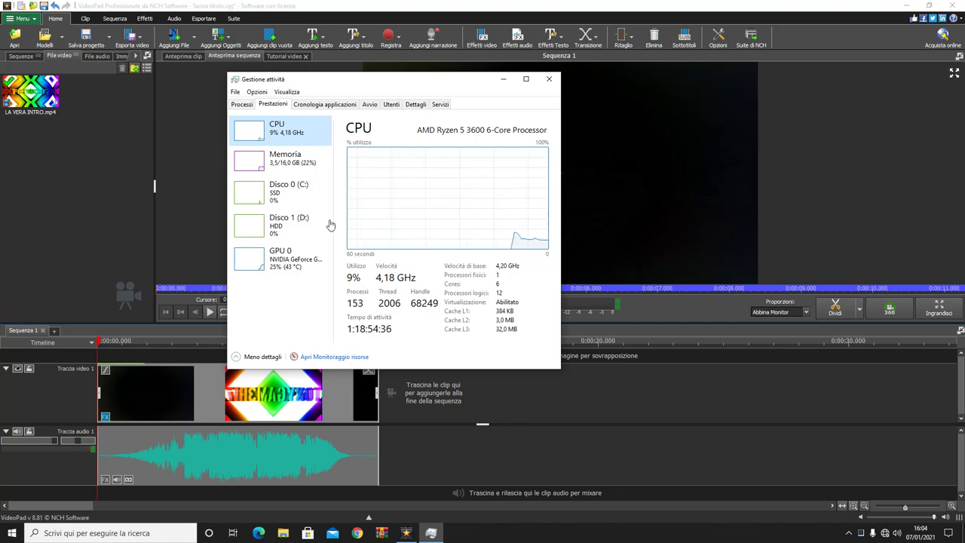
pyautogui.click(549, 78)
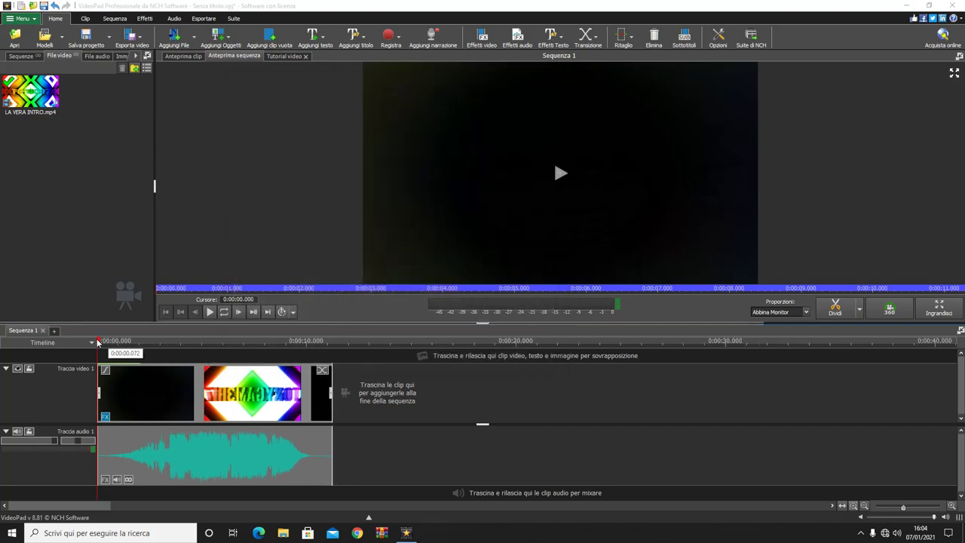
# Play the opening of the sequence from 0:00:00.000 to preview the motion effect, and pause at about 0:00:04.45.
pyautogui.click(101, 342)
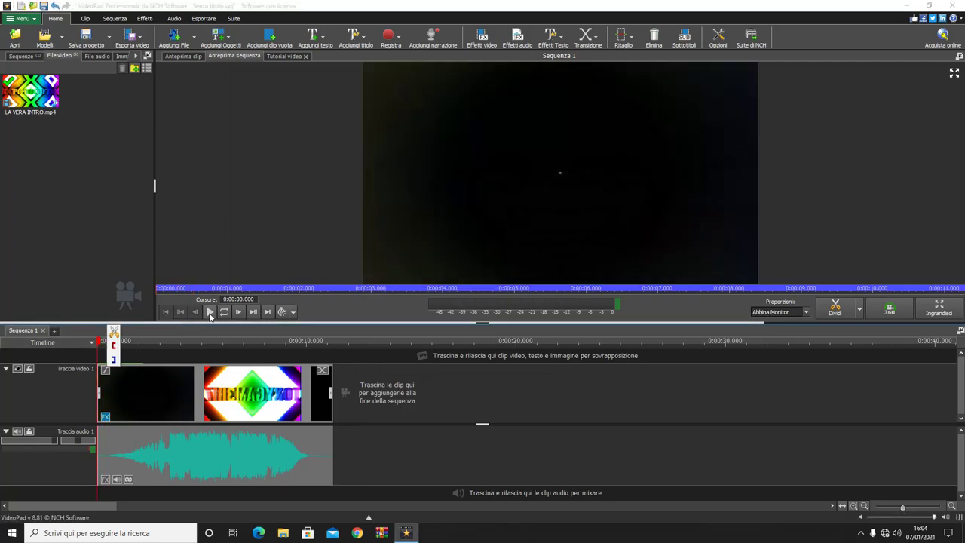
pyautogui.click(210, 312)
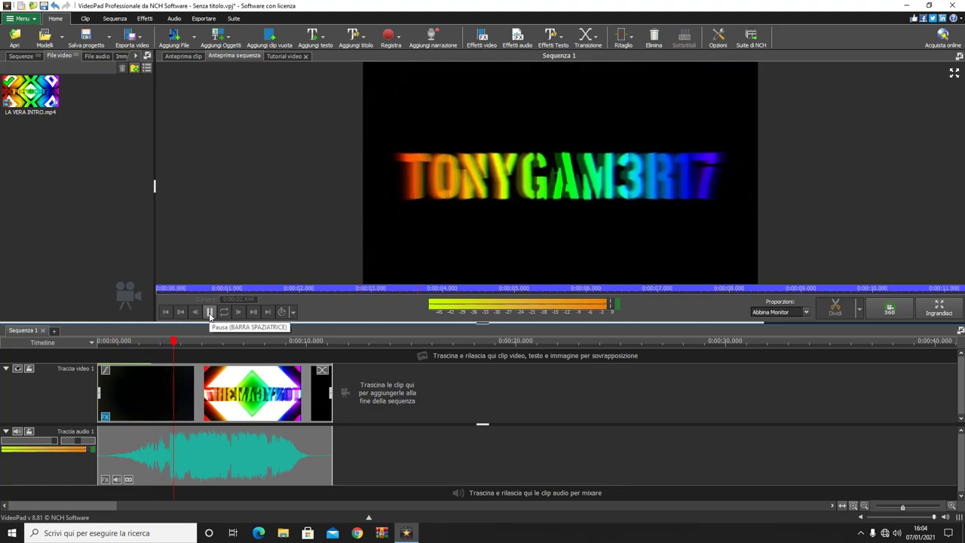
pyautogui.click(210, 312)
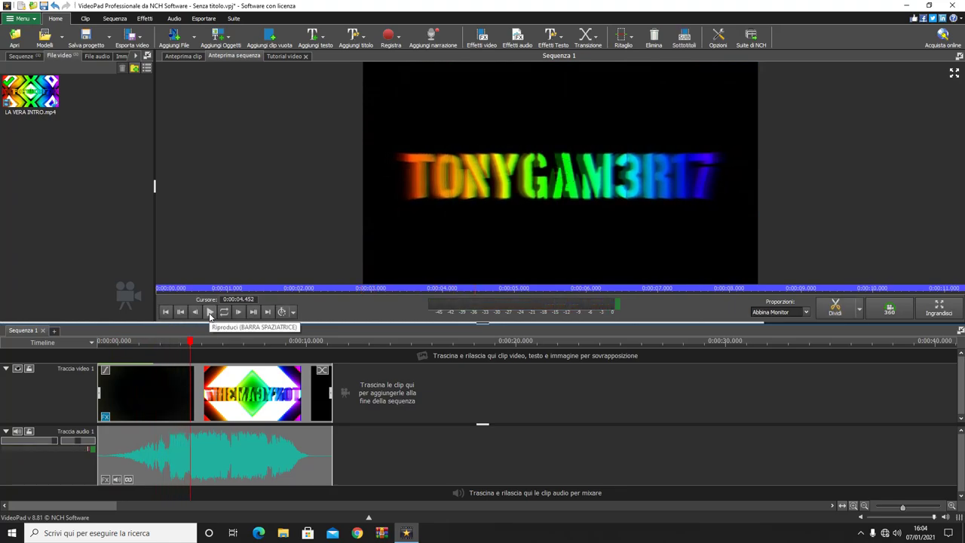
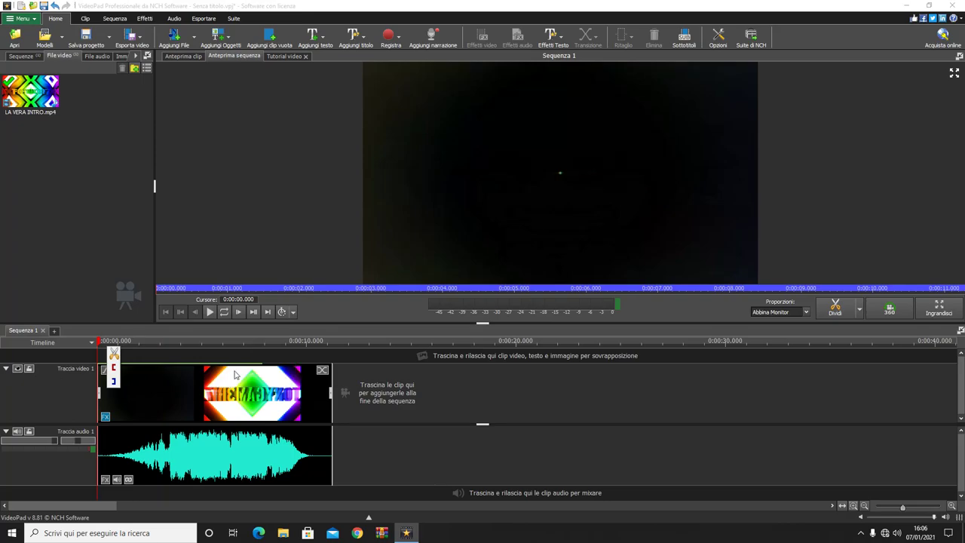
# Add a text overlay that scrolls from bottom to top above the video, and replace its default text with CIAO.
pyautogui.click(560, 39)
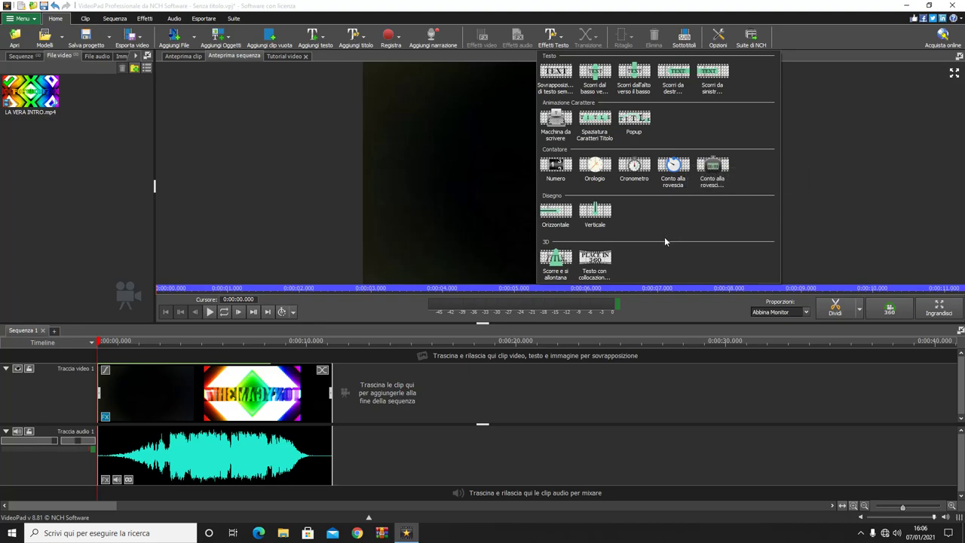
pyautogui.click(595, 75)
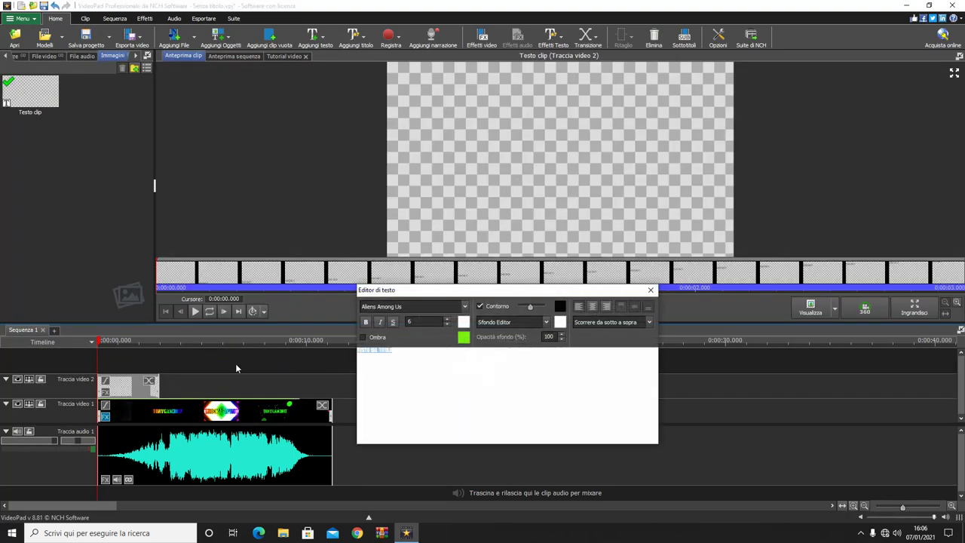
pyautogui.press('BackSpace')
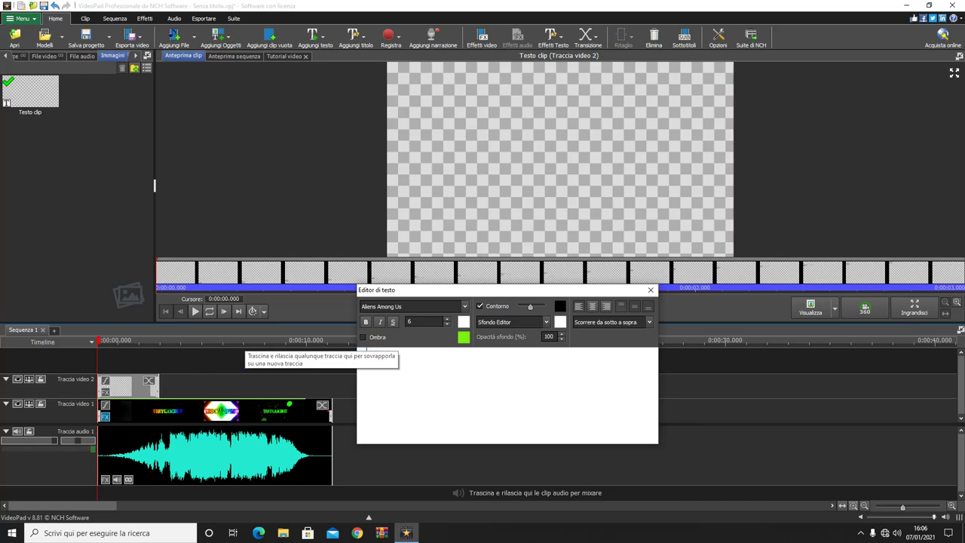
pyautogui.click(400, 385)
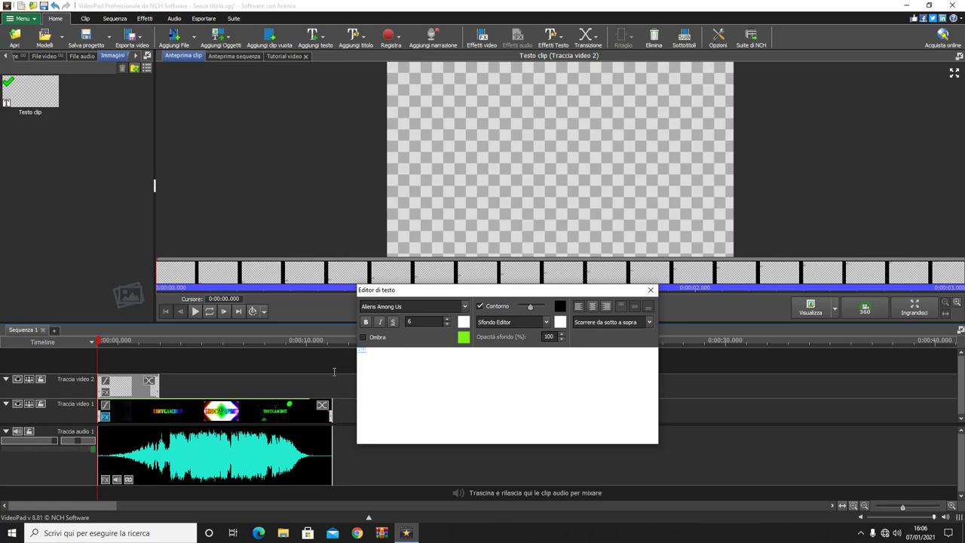
# Enlarge the font size of the CIAO text and close the text editor.
pyautogui.click(447, 319)
pyautogui.click(448, 318)
pyautogui.click(448, 319)
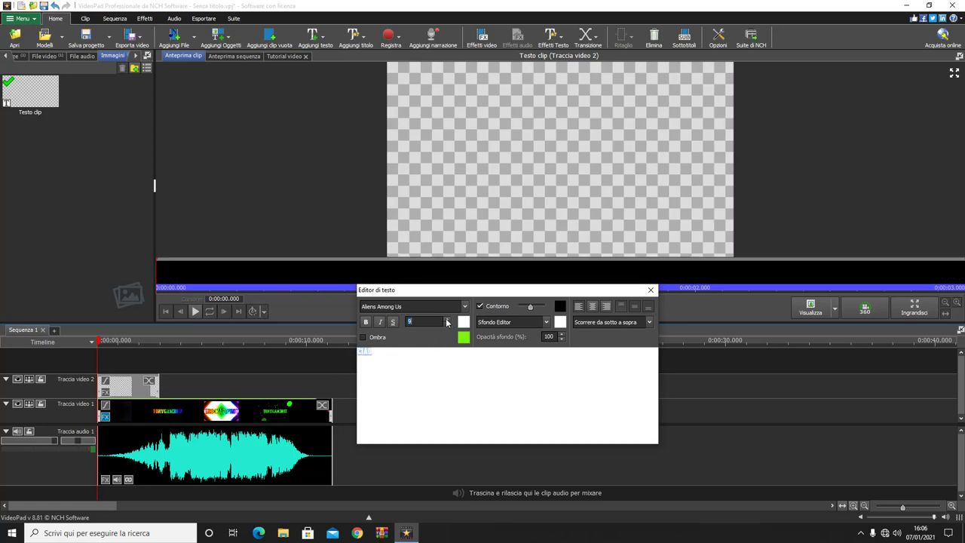
pyautogui.click(447, 319)
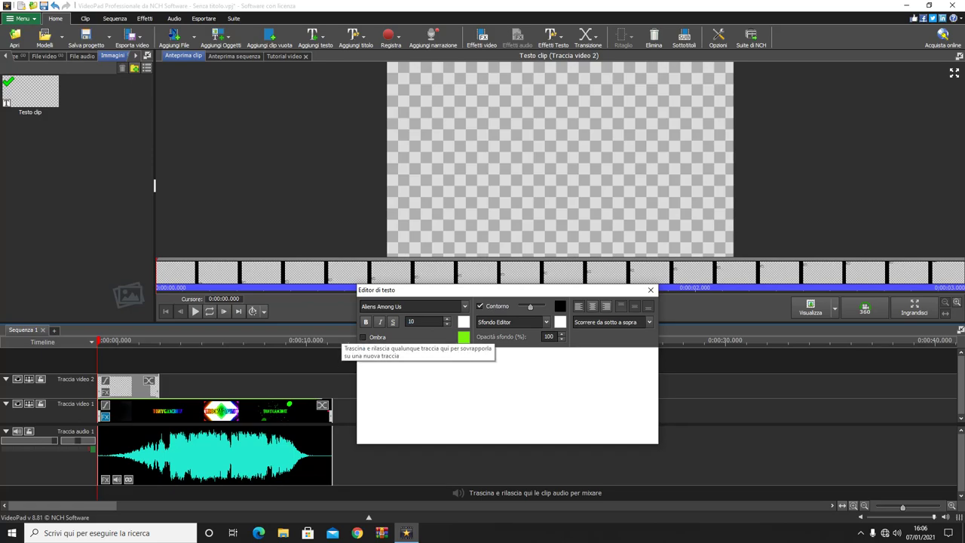
pyautogui.click(408, 363)
pyautogui.doubleClick(379, 363)
pyautogui.click(415, 364)
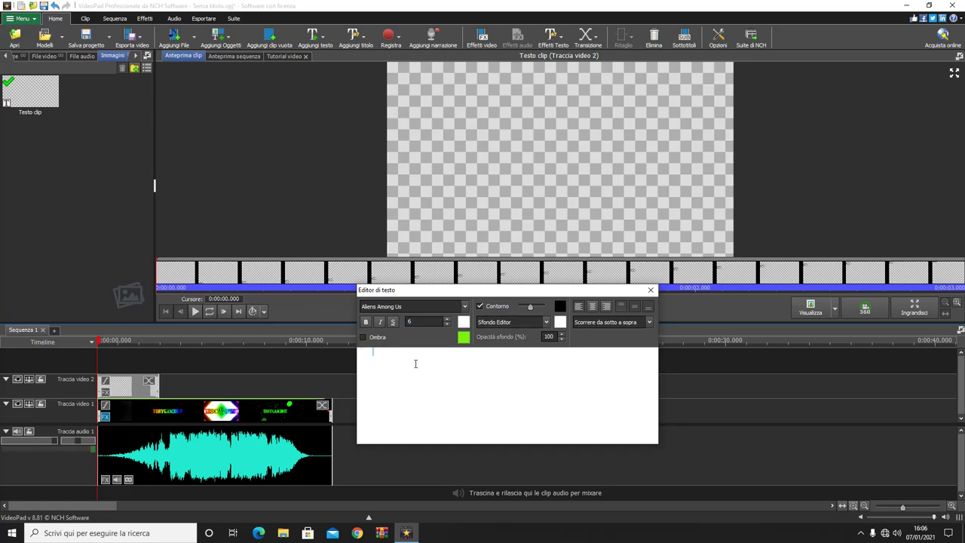
pyautogui.moveTo(415, 363); pyautogui.dragTo(334, 362)
pyautogui.doubleClick(411, 321)
pyautogui.click(422, 90)
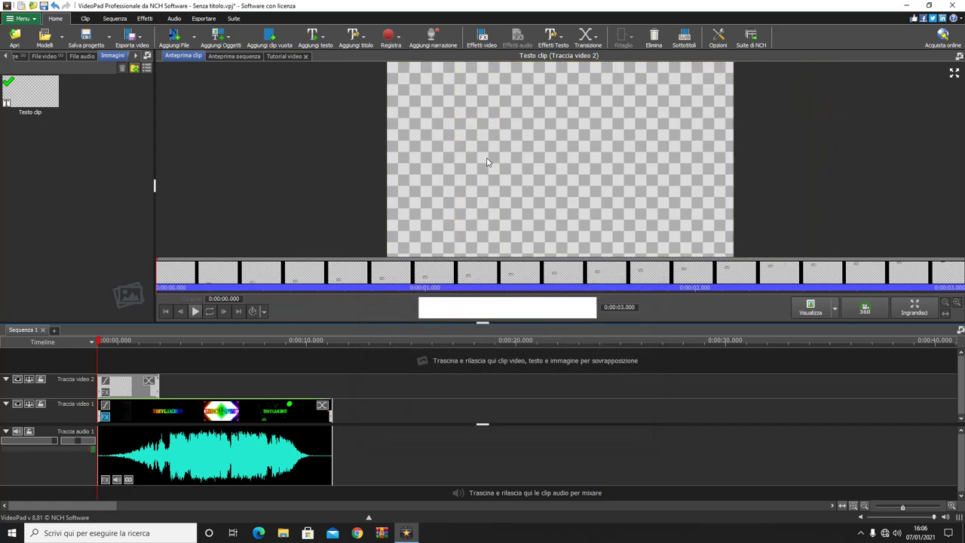
# Extend the text clip on video track 2 to the end of the video clip and check the frame at 0:00:03.985.
pyautogui.click(234, 340)
pyautogui.moveTo(158, 384); pyautogui.dragTo(334, 387)
pyautogui.click(181, 348)
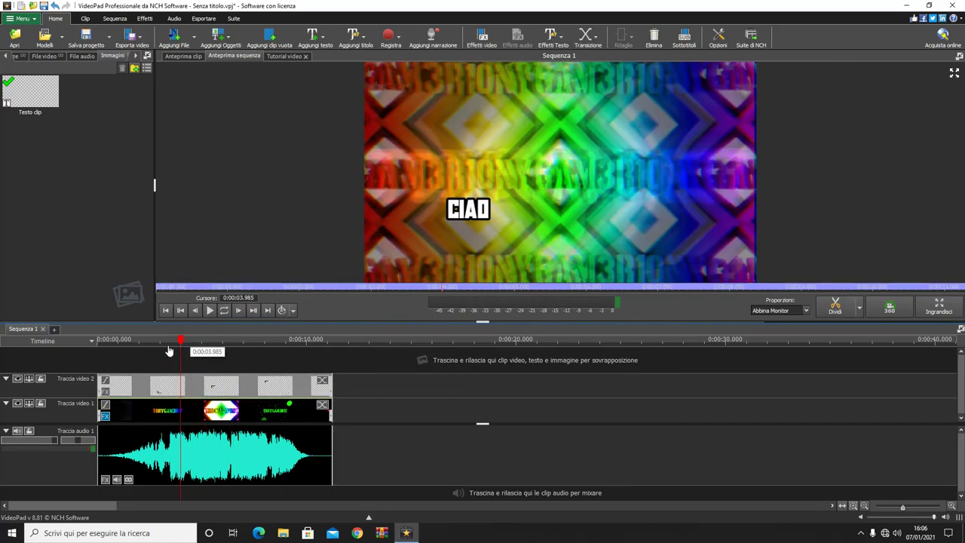
# Return the playhead to 0:00:00.000 and play the whole sequence to preview the scrolling text.
pyautogui.click(114, 349)
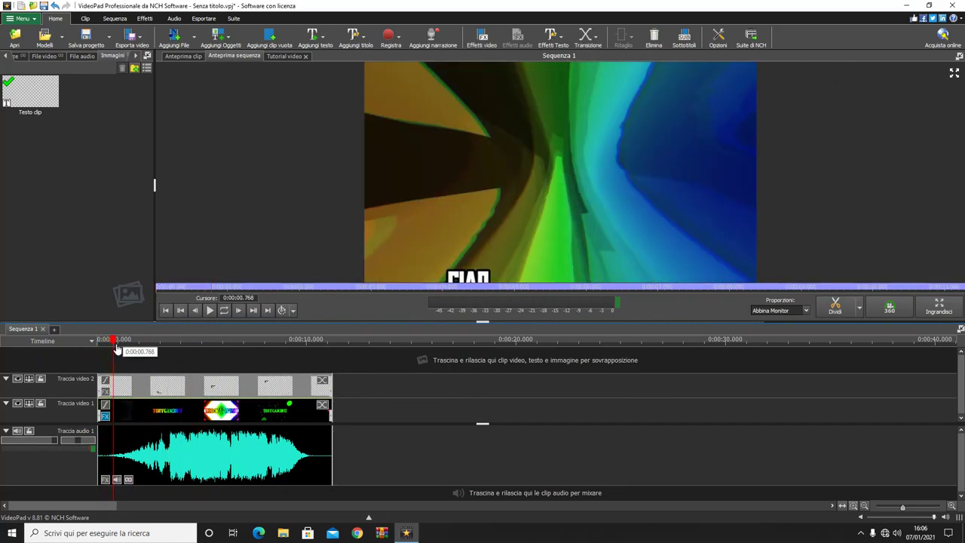
pyautogui.moveTo(117, 348); pyautogui.dragTo(45, 377)
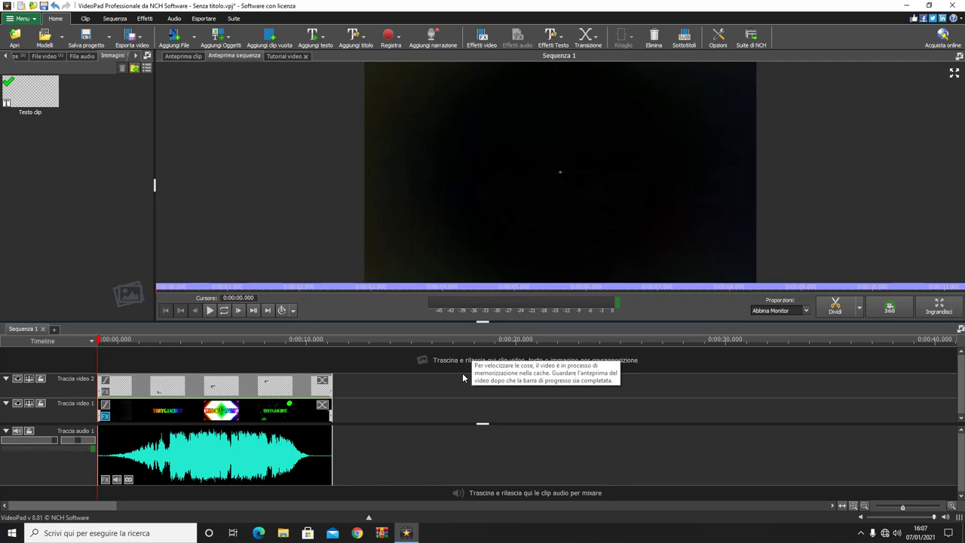
pyautogui.click(210, 309)
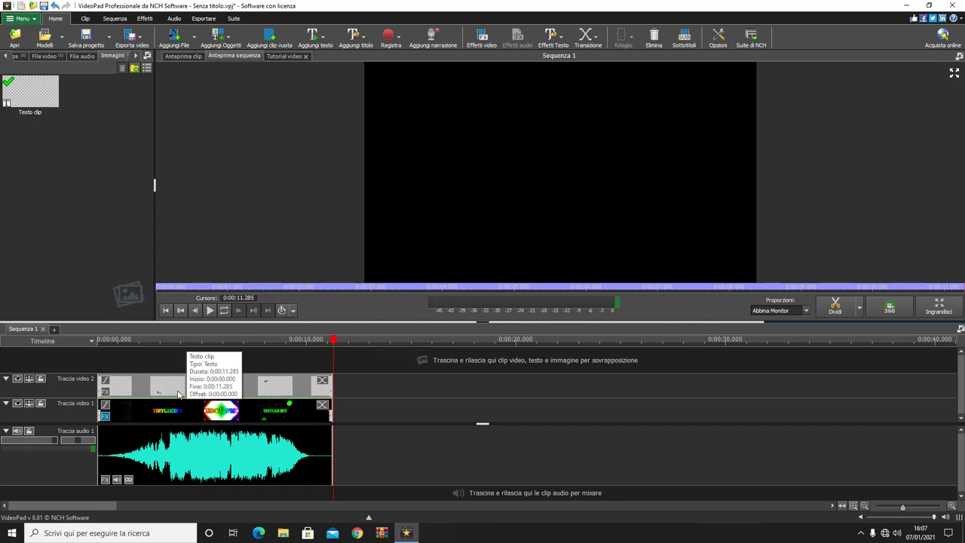
# Remove the text clip from video track 2 of the sequence.
pyautogui.press('Delete')
pyautogui.scroll(-1, 226, 369)
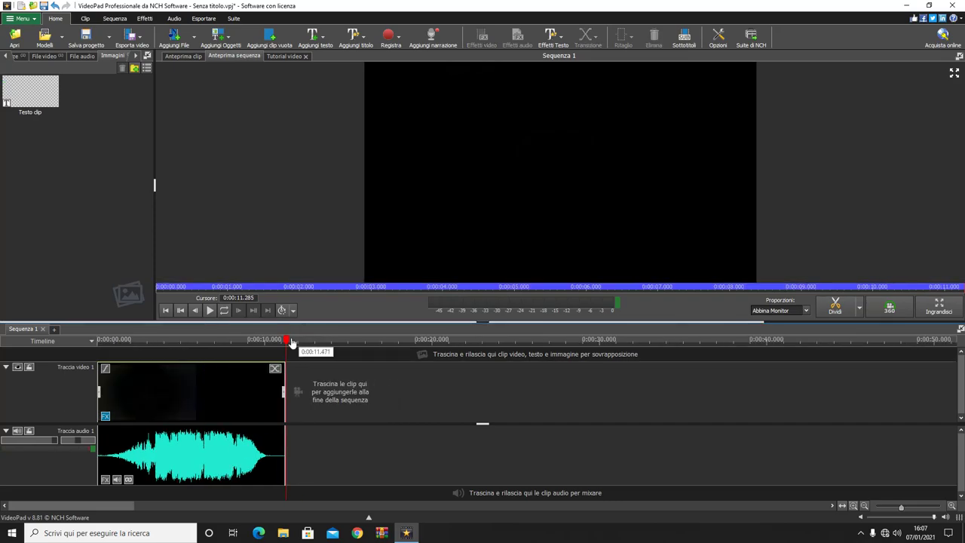
# Return the playhead to 0:00:00.000 and look through the audio effects available for the LA VERA INTRO.mp4 clip on audio track 1.
pyautogui.moveTo(289, 339); pyautogui.dragTo(3, 375)
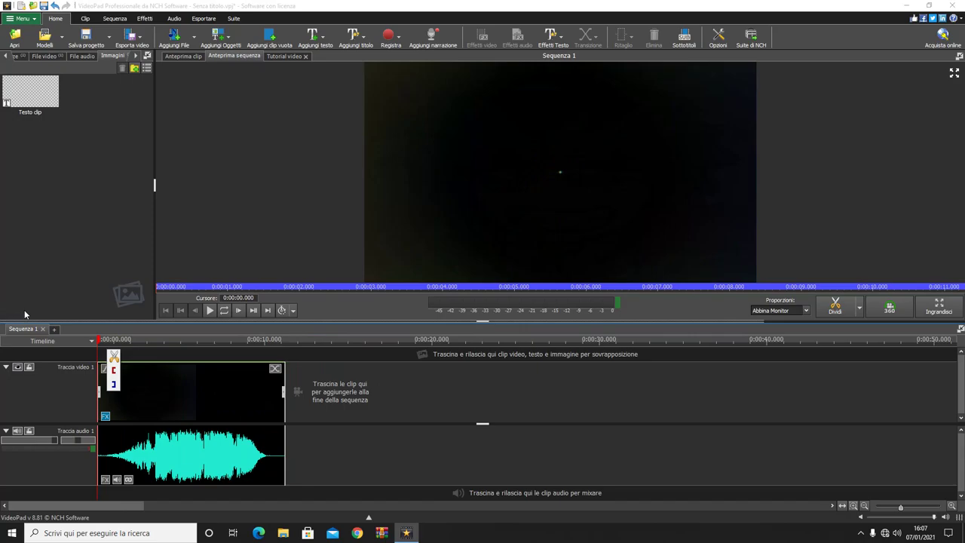
pyautogui.scroll(1, 43, 426)
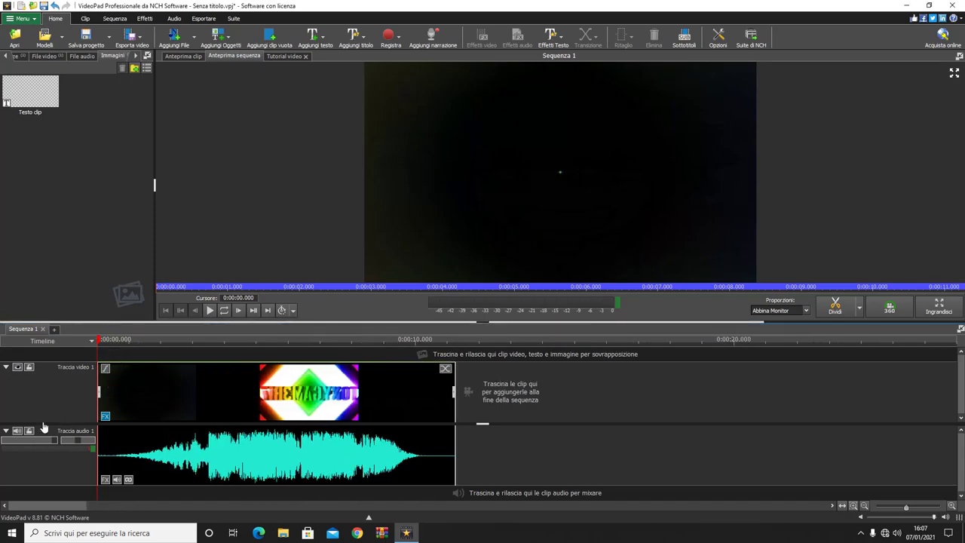
pyautogui.click(211, 474)
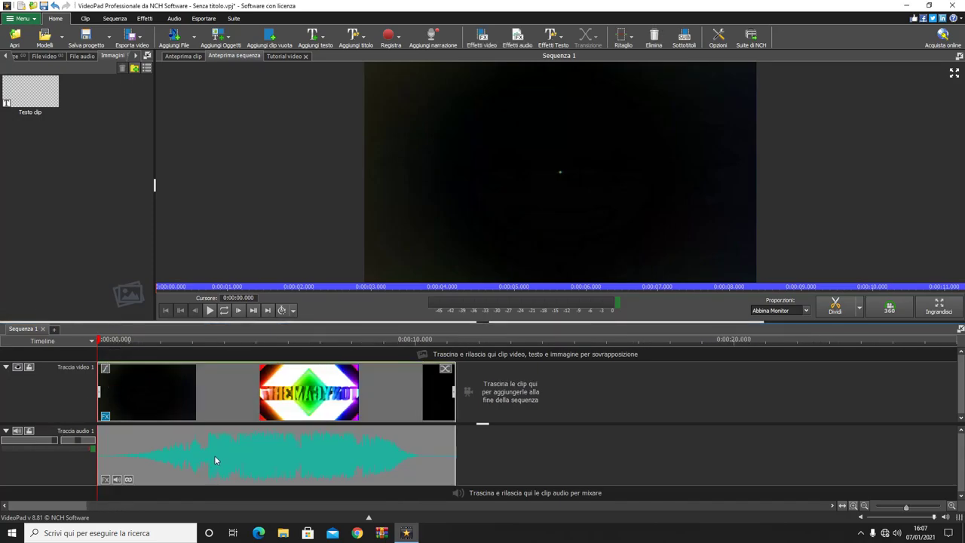
pyautogui.click(104, 481)
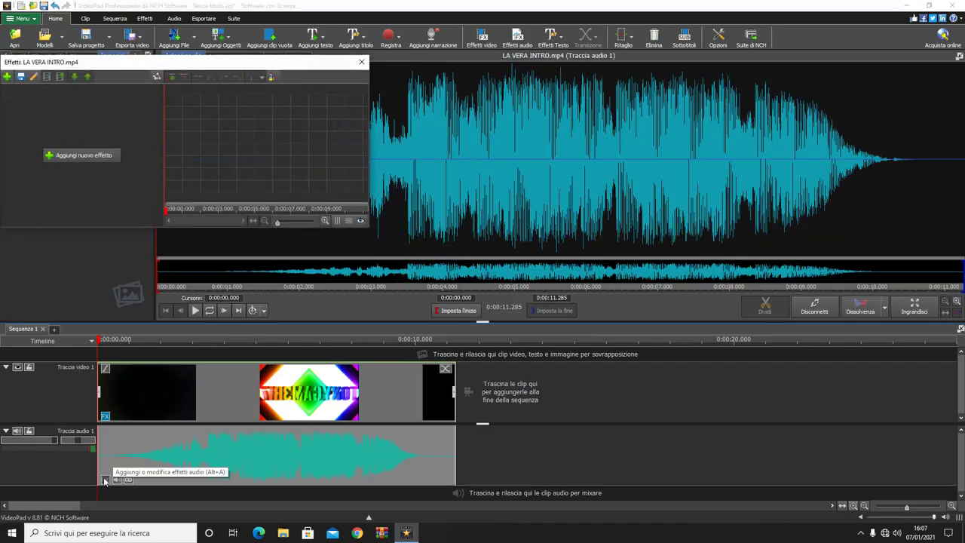
pyautogui.click(6, 76)
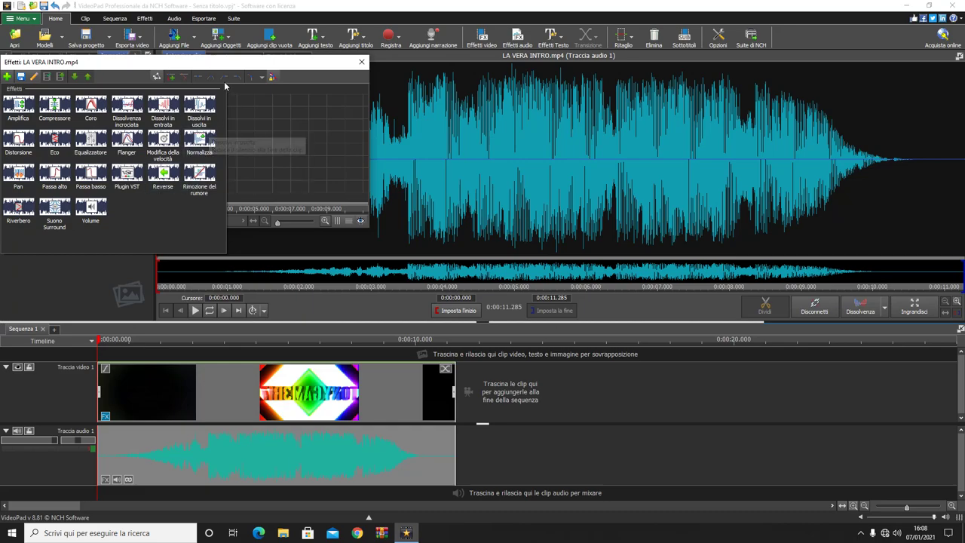
pyautogui.click(362, 62)
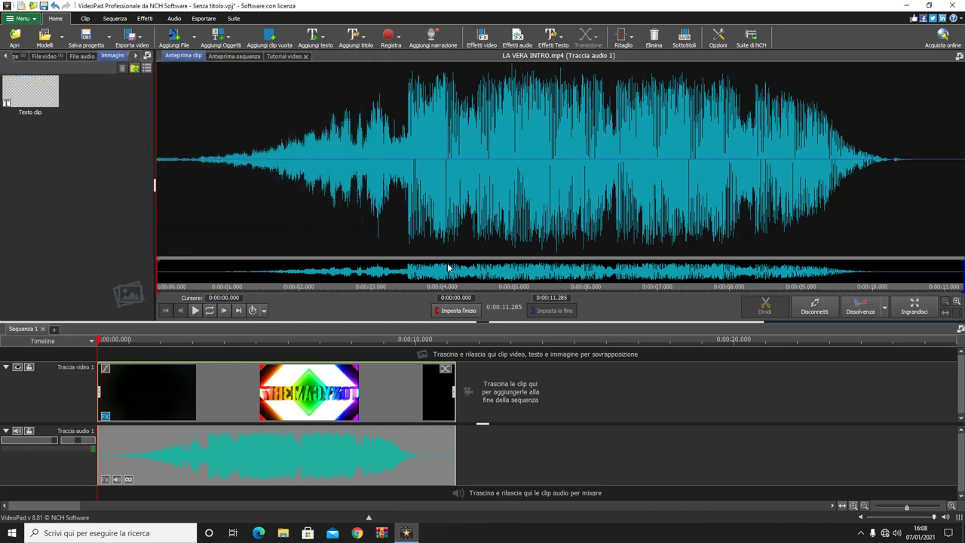
# Scrub the sequence to 0:00:06.817 to check the frame and return the playhead to 0:00:00.000.
pyautogui.scroll(-1, 584, 379)
pyautogui.scroll(-1, 268, 392)
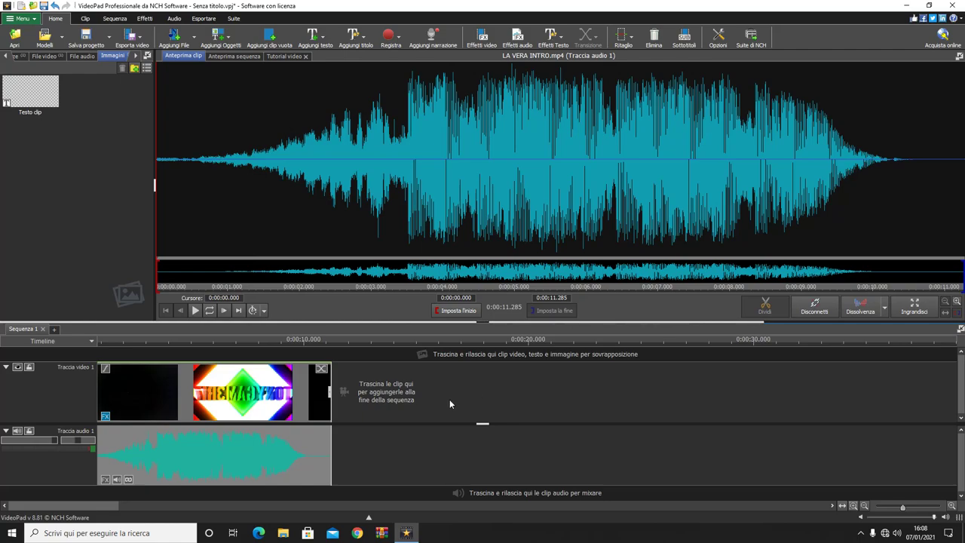
pyautogui.scroll(-1, 450, 399)
pyautogui.moveTo(98, 338); pyautogui.dragTo(230, 405)
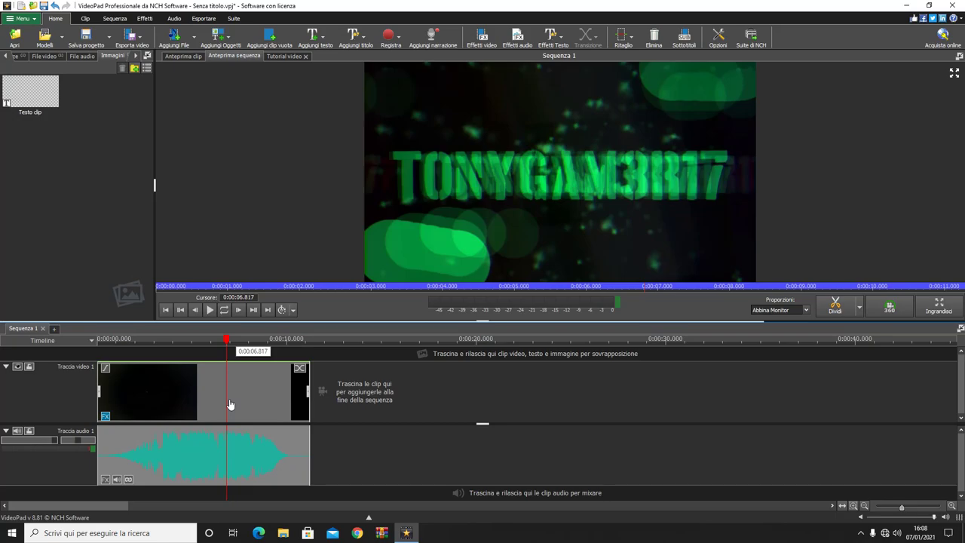
pyautogui.moveTo(229, 400)
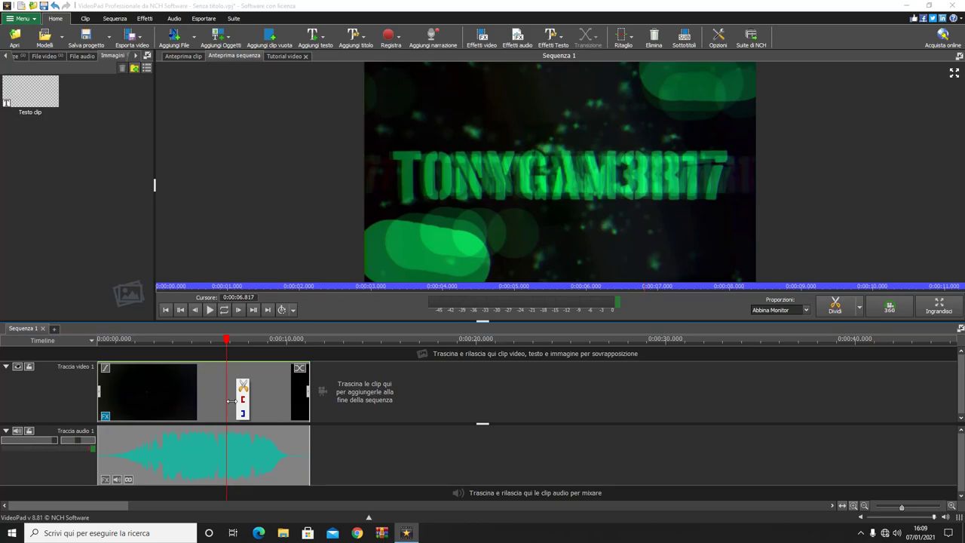
pyautogui.click(230, 343)
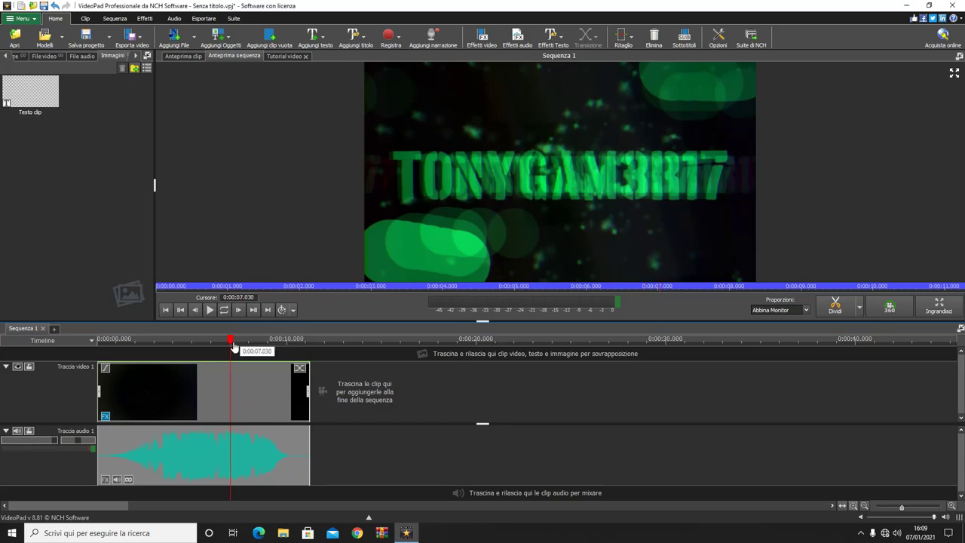
pyautogui.moveTo(233, 346); pyautogui.dragTo(4, 406)
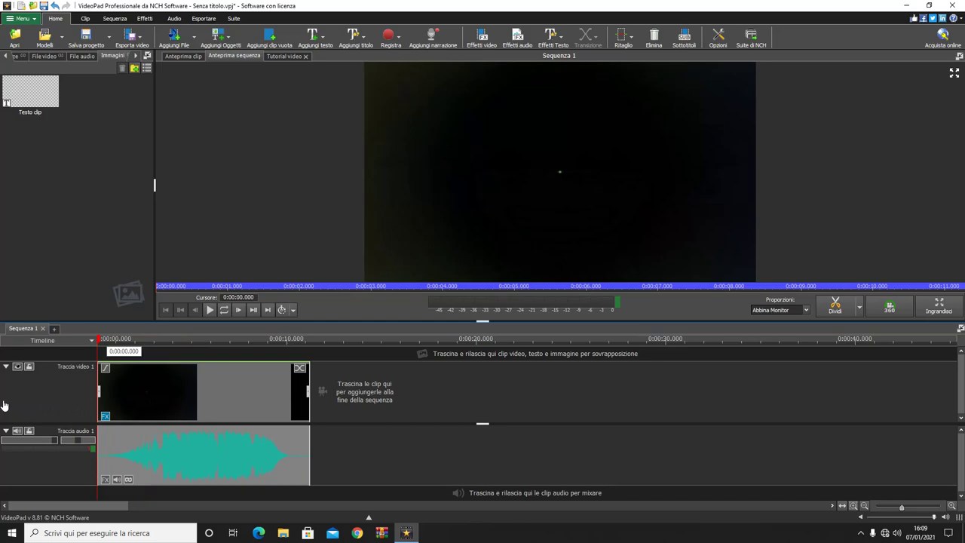
pyautogui.moveTo(4, 406); pyautogui.dragTo(3, 405)
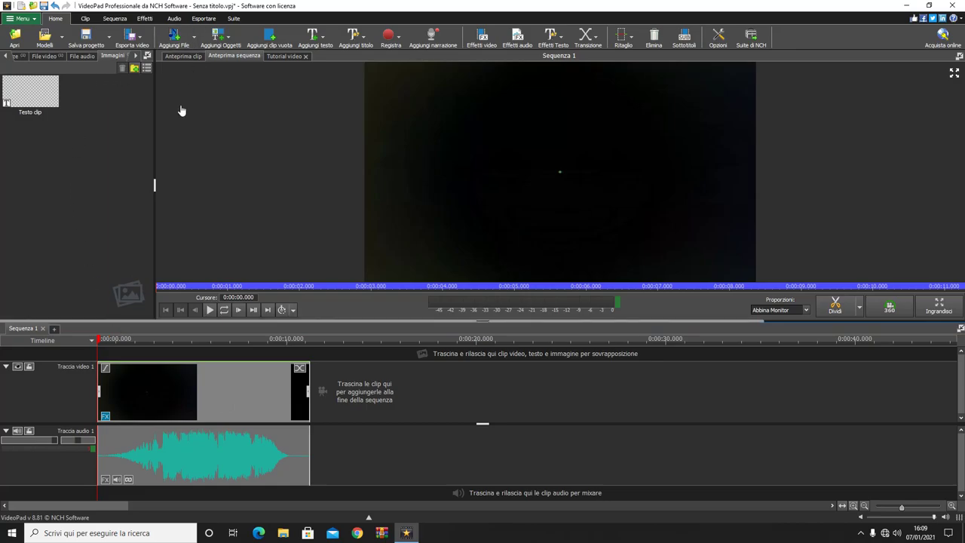
# Add the Specchio effect to the clip on video track 1 and close its effects window.
pyautogui.click(105, 415)
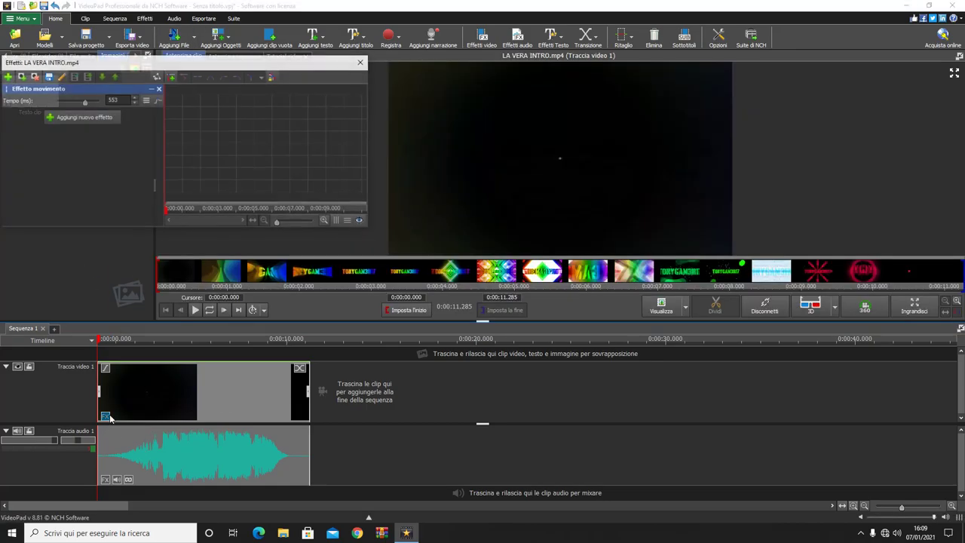
pyautogui.click(16, 79)
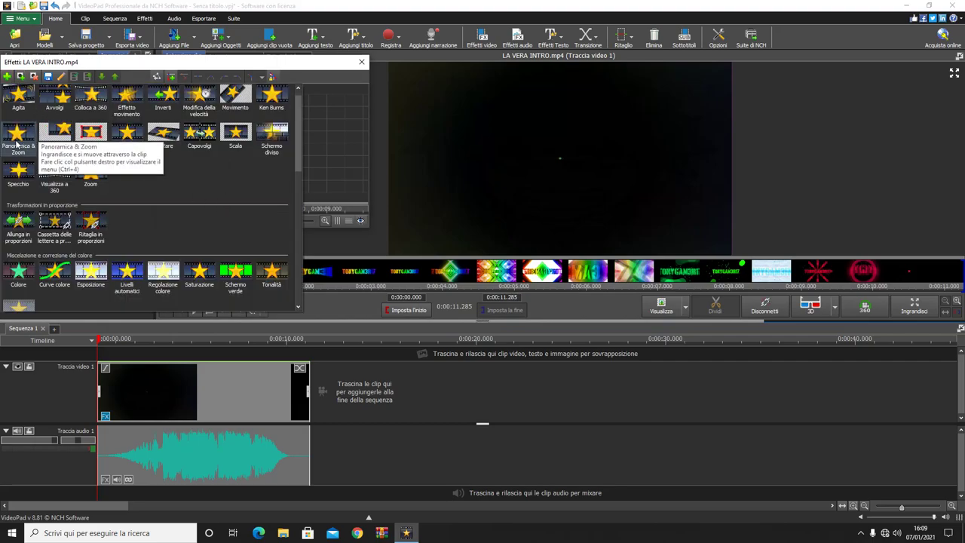
pyautogui.click(16, 178)
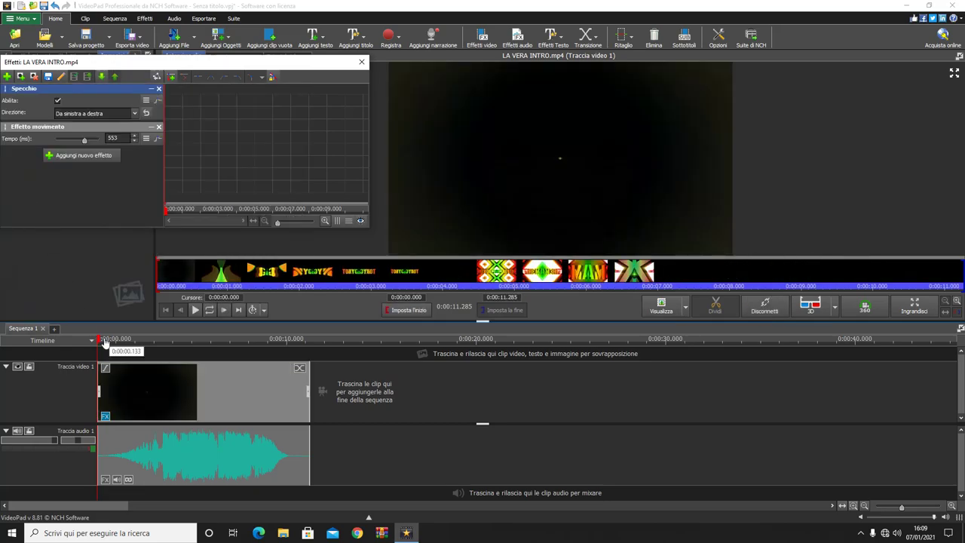
pyautogui.click(362, 62)
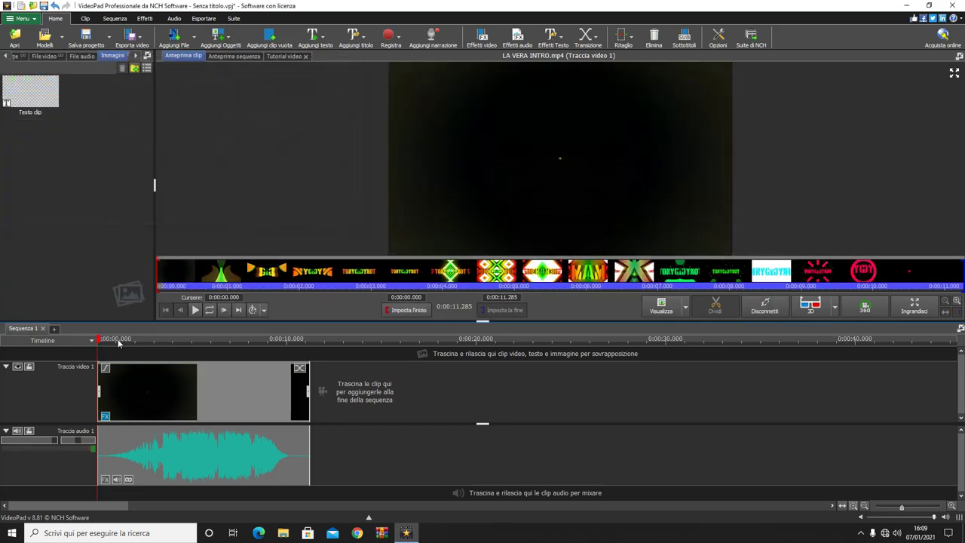
# Scrub through the mirrored clip to 0:00:07.507, check 0:00:07.242 and bring the playhead back to the start.
pyautogui.moveTo(103, 341); pyautogui.dragTo(243, 413)
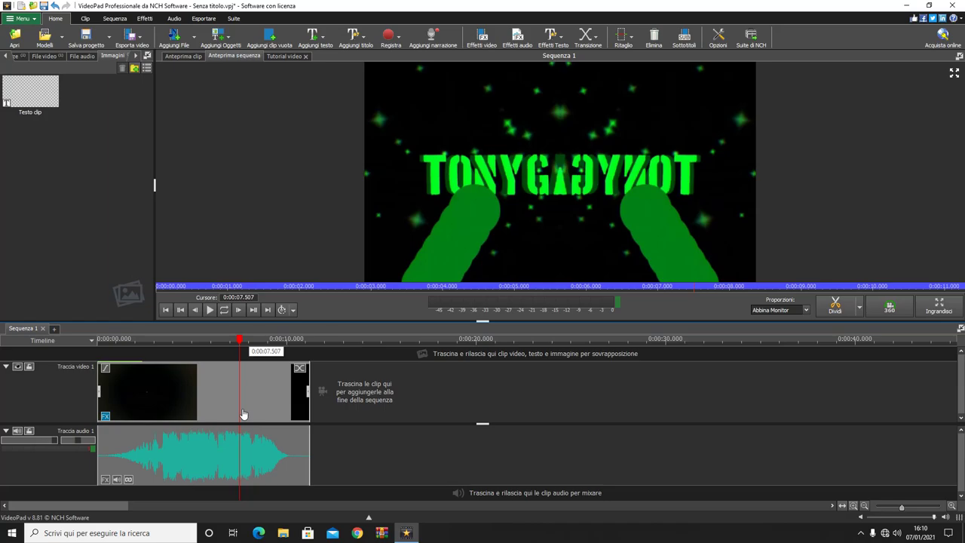
pyautogui.moveTo(242, 414)
pyautogui.mouseDown()
pyautogui.moveTo(259, 413)
pyautogui.moveTo(237, 418)
pyautogui.mouseUp()
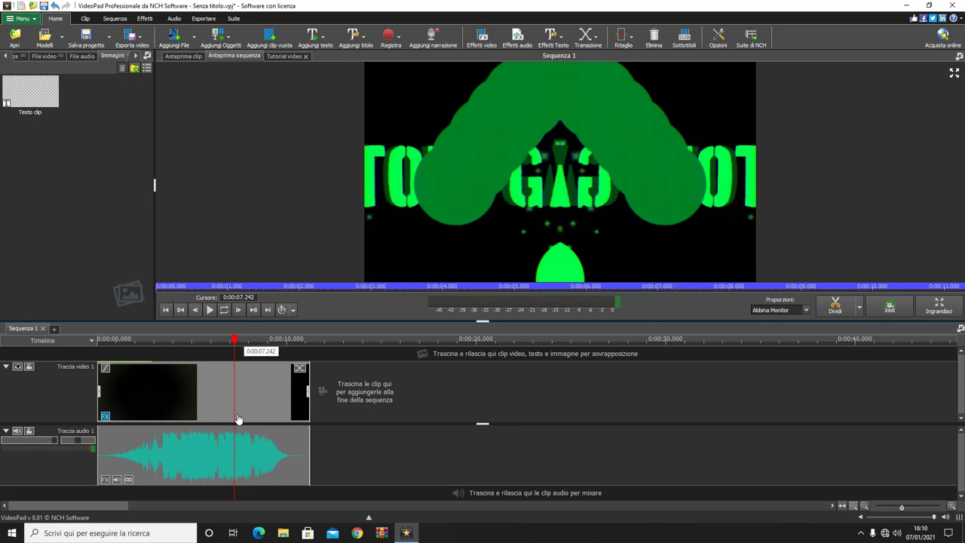
pyautogui.moveTo(237, 419); pyautogui.dragTo(38, 422)
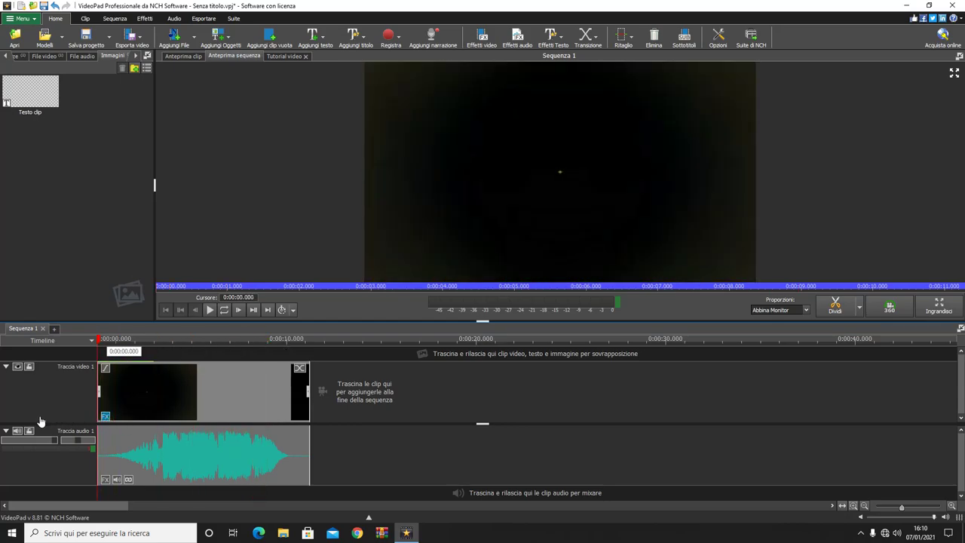
# Remove the Specchio effect from the clip on video track 1.
pyautogui.click(104, 415)
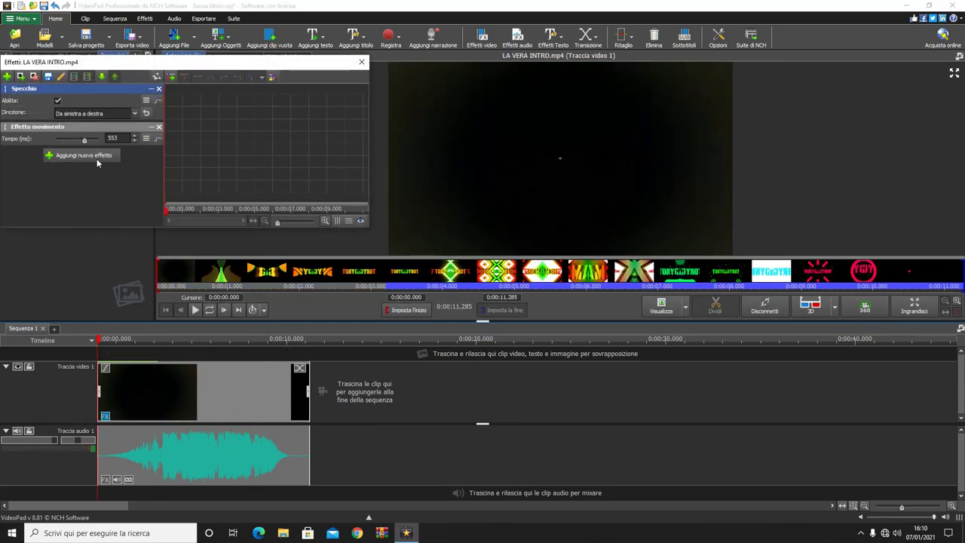
pyautogui.click(20, 78)
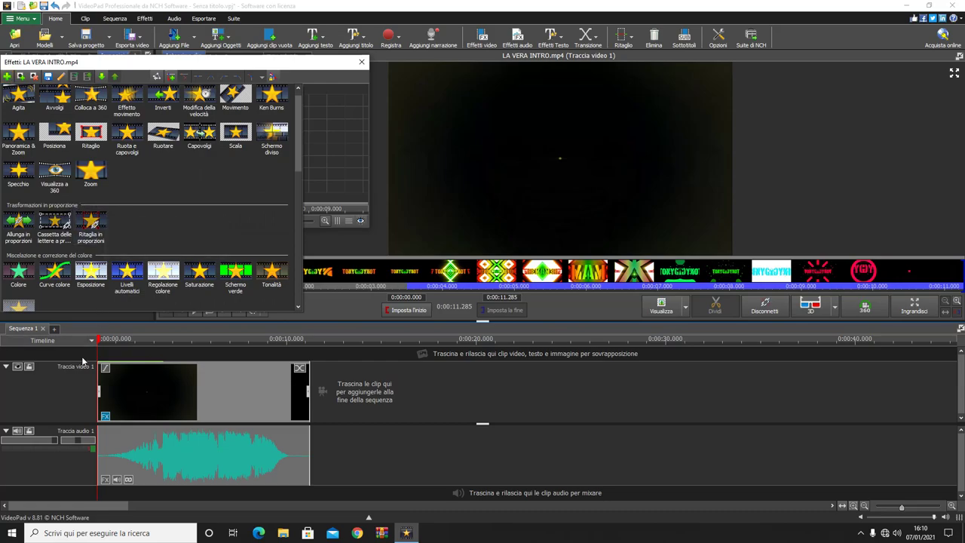
pyautogui.click(127, 66)
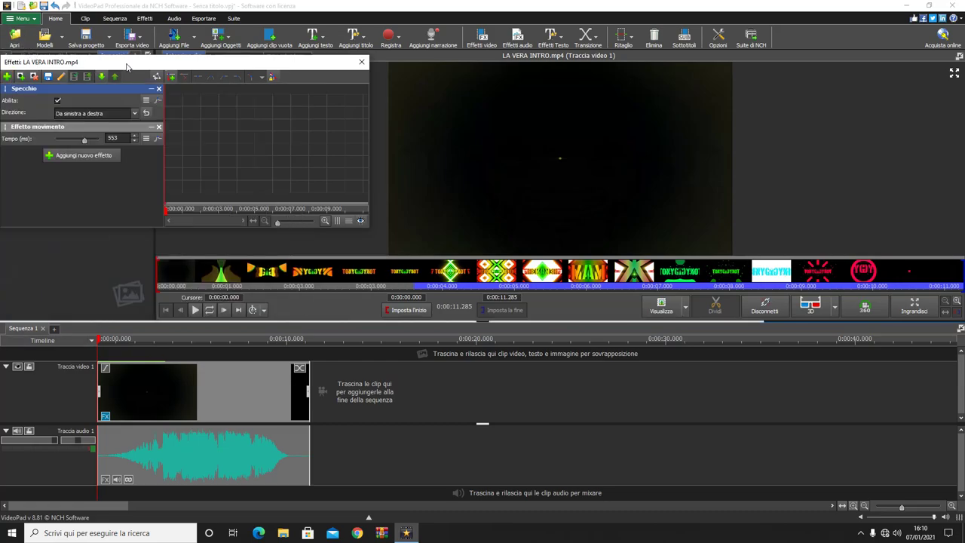
pyautogui.click(158, 91)
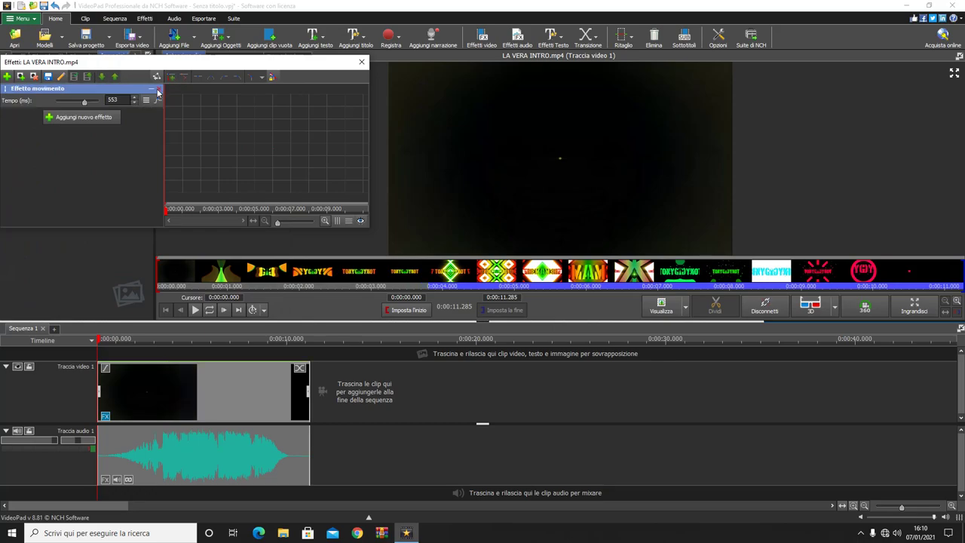
# Apply the Inverti effect to the clip on video track 1 and play the reversed sequence from the start.
pyautogui.click(7, 77)
pyautogui.scroll(-10, 126, 225)
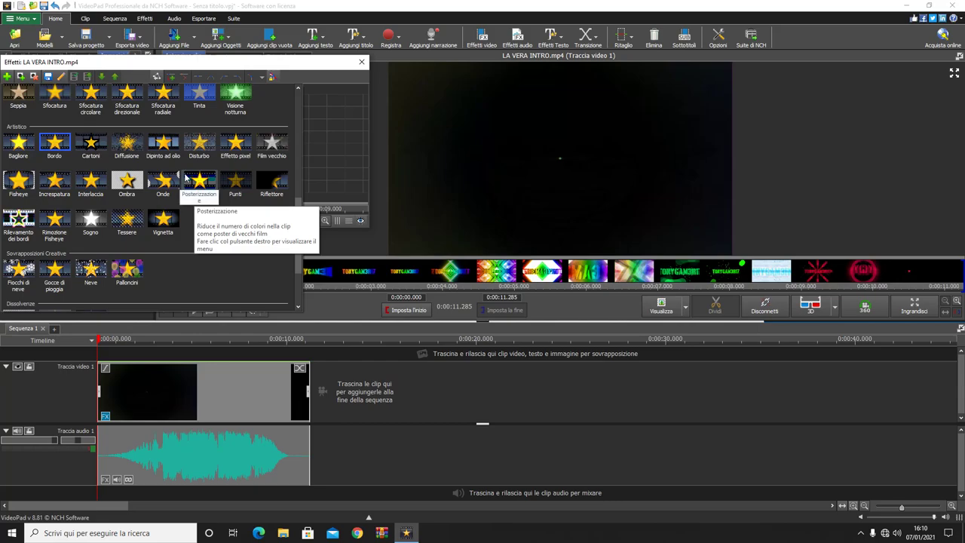
pyautogui.scroll(-3, 243, 234)
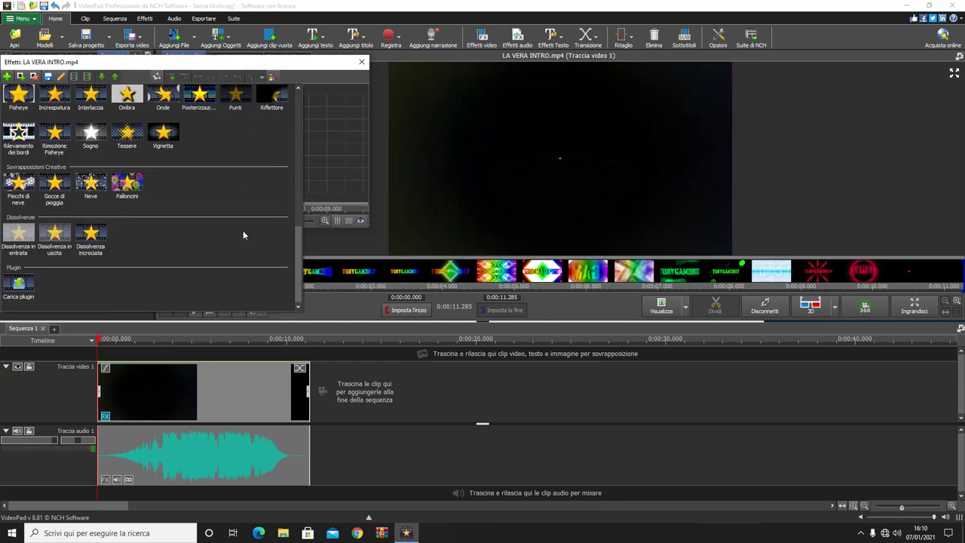
pyautogui.scroll(10, 243, 234)
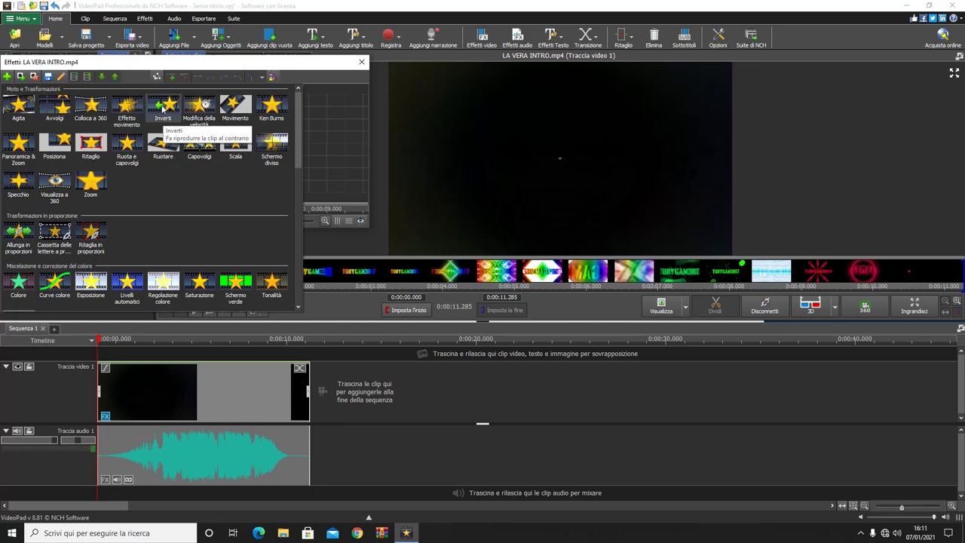
pyautogui.click(162, 106)
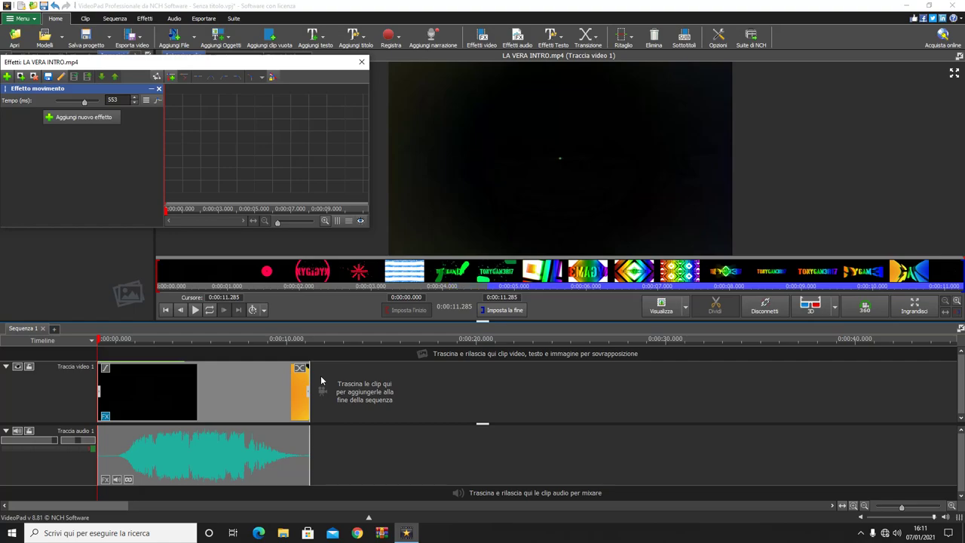
pyautogui.click(362, 62)
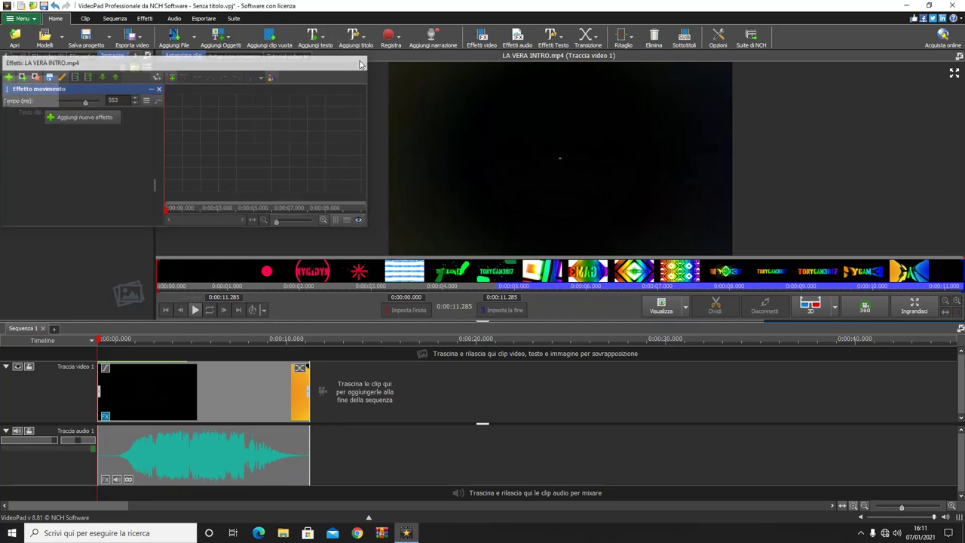
pyautogui.click(101, 340)
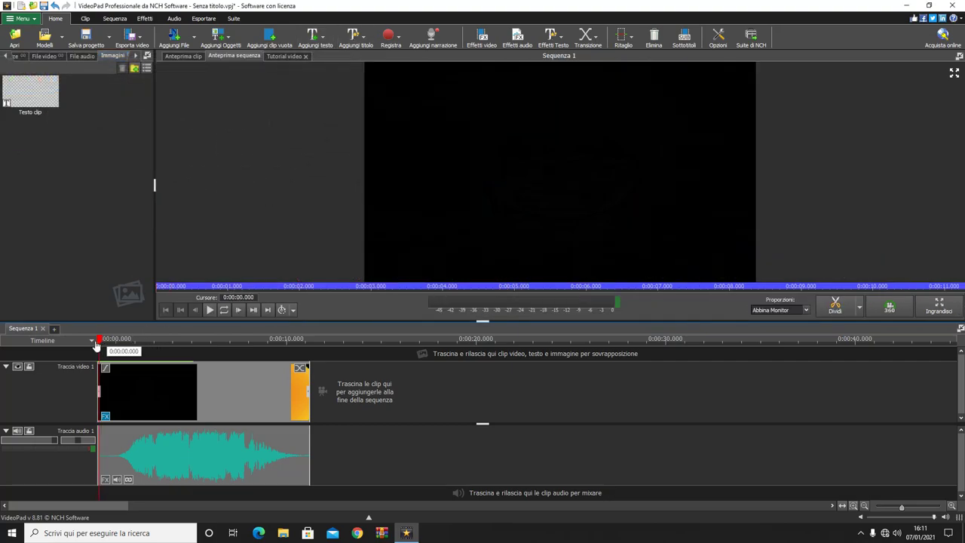
pyautogui.click(210, 310)
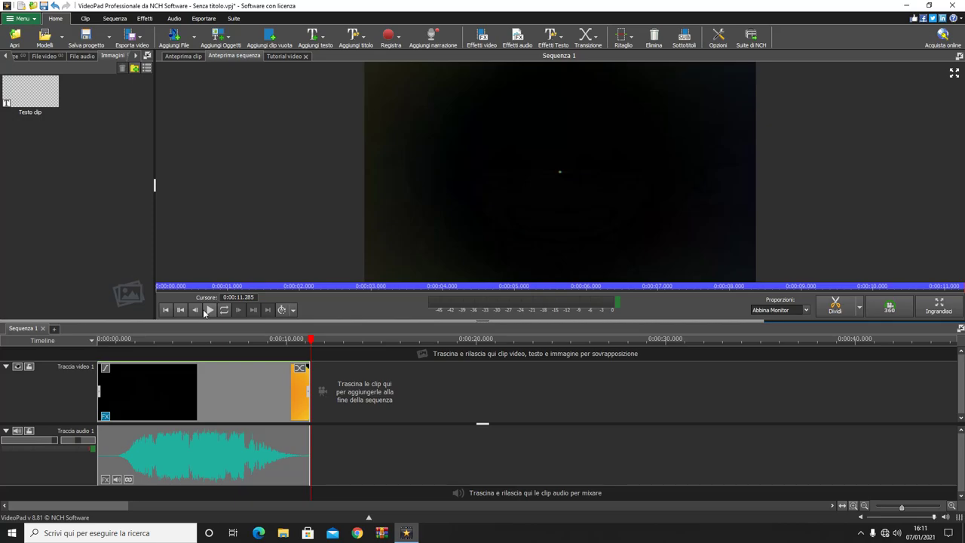
# Remove the Effetto movimento effect from the video clip and briefly play the sequence from 0:00:00.000.
pyautogui.click(104, 416)
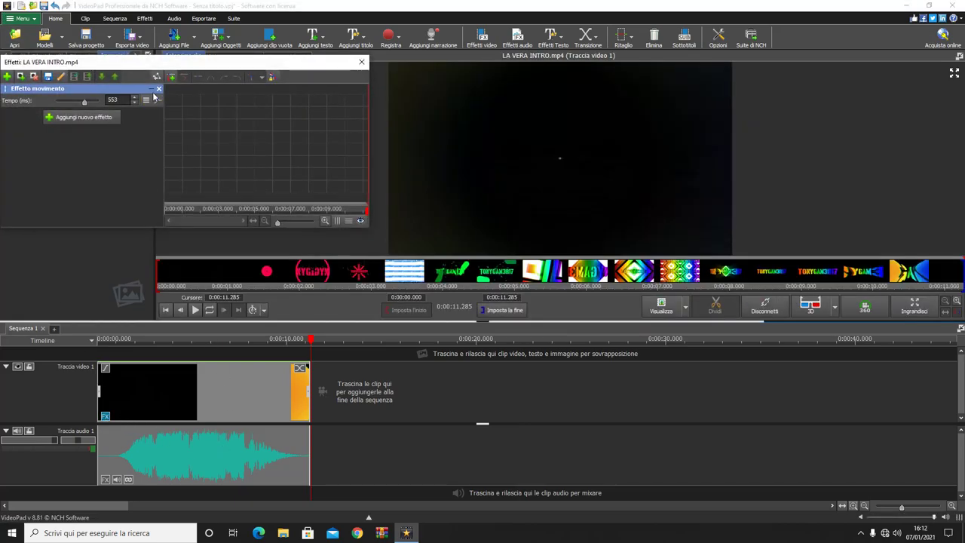
pyautogui.click(158, 93)
pyautogui.click(237, 367)
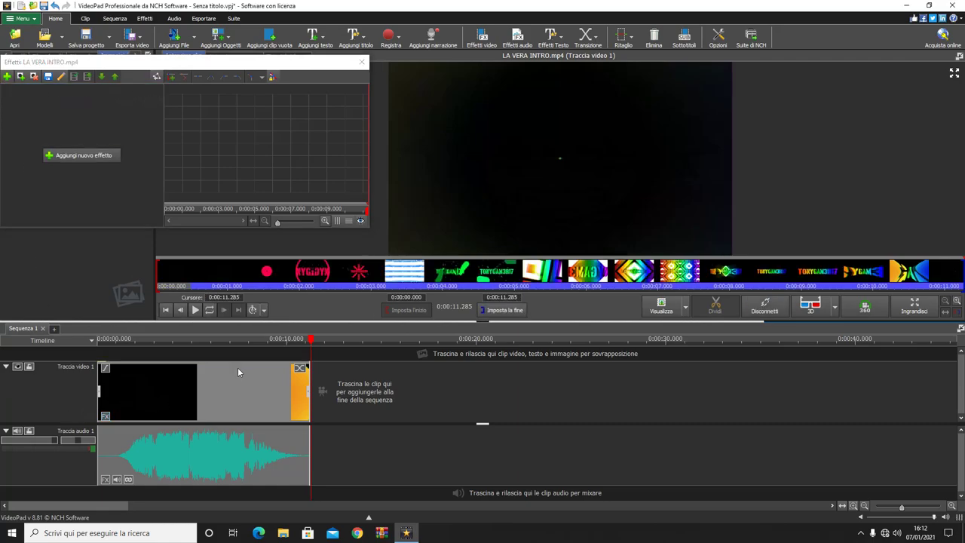
pyautogui.moveTo(301, 350); pyautogui.dragTo(106, 339)
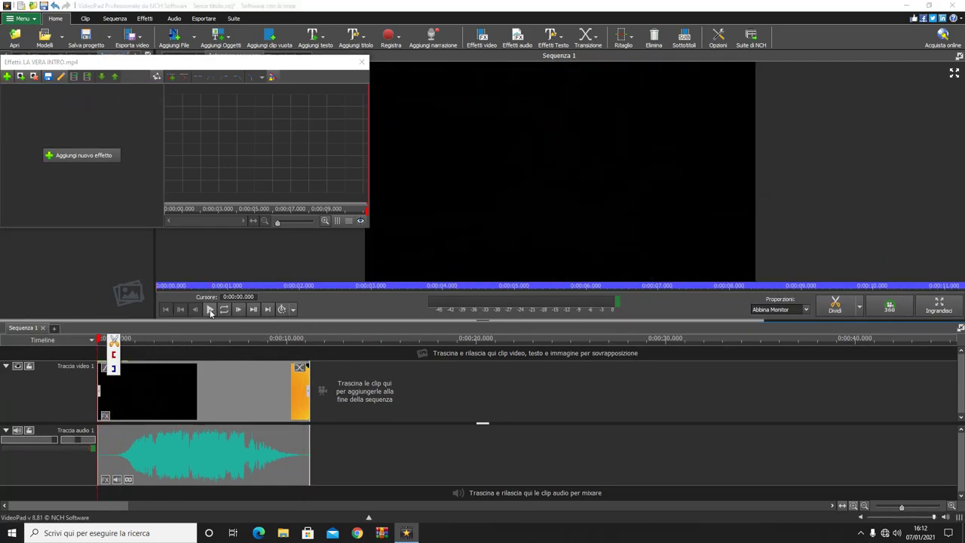
pyautogui.click(210, 310)
pyautogui.click(211, 310)
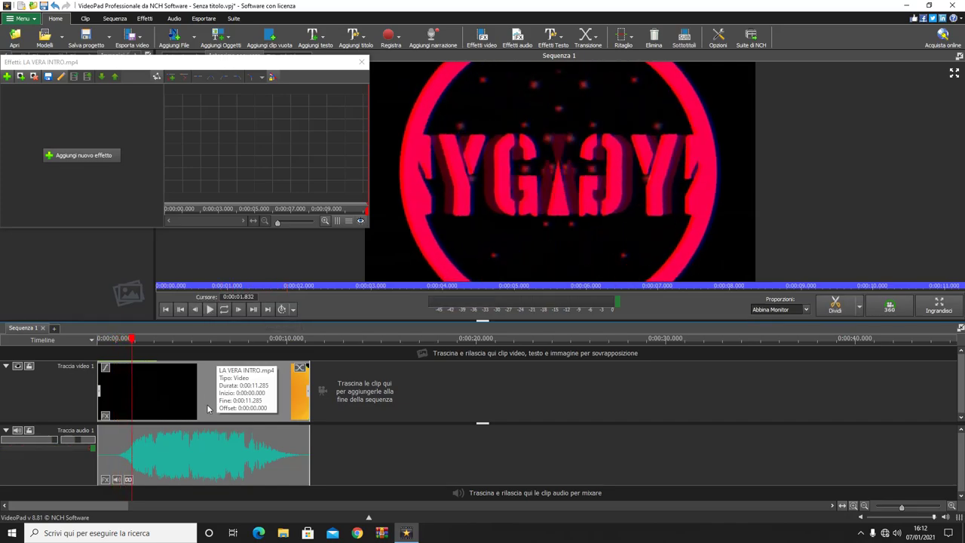
# Delete the LA VERA INTRO.mp4 clip with its audio from the sequence and close the effects window.
pyautogui.press('Delete')
pyautogui.click(365, 65)
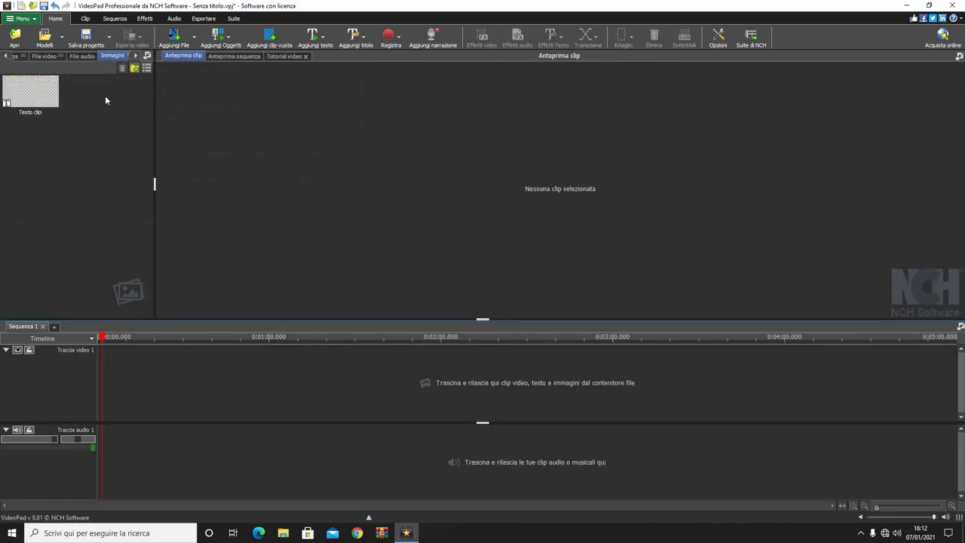
# Place LA VERA INTRO.mp4 on the empty sequence and play it from the start, stopping at 0:00:02.781.
pyautogui.moveTo(30, 94); pyautogui.dragTo(156, 404)
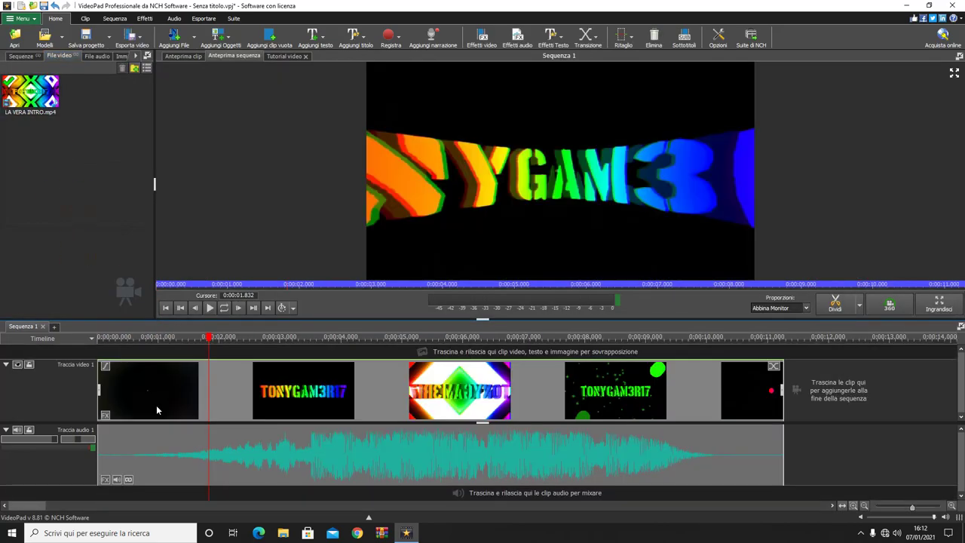
pyautogui.moveTo(208, 338); pyautogui.dragTo(100, 338)
pyautogui.click(210, 308)
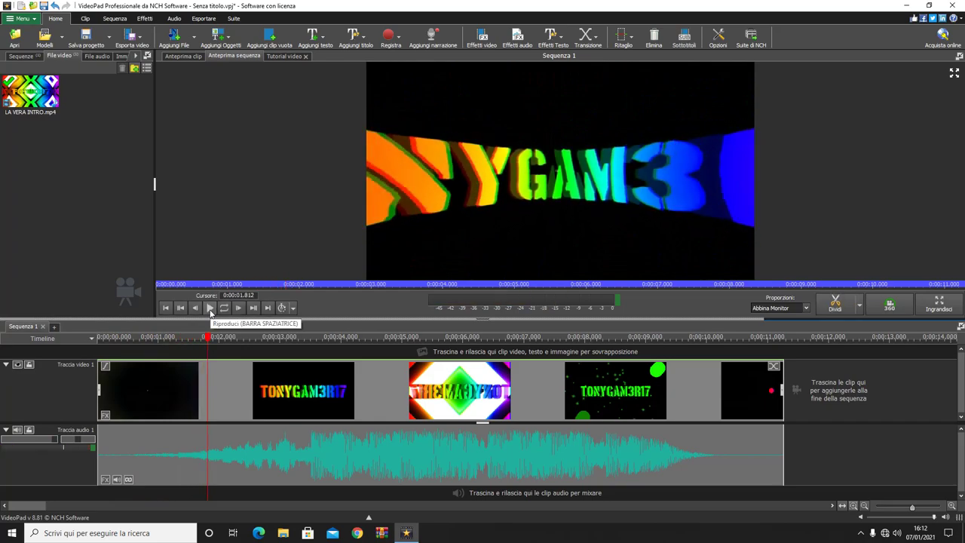
pyautogui.click(210, 308)
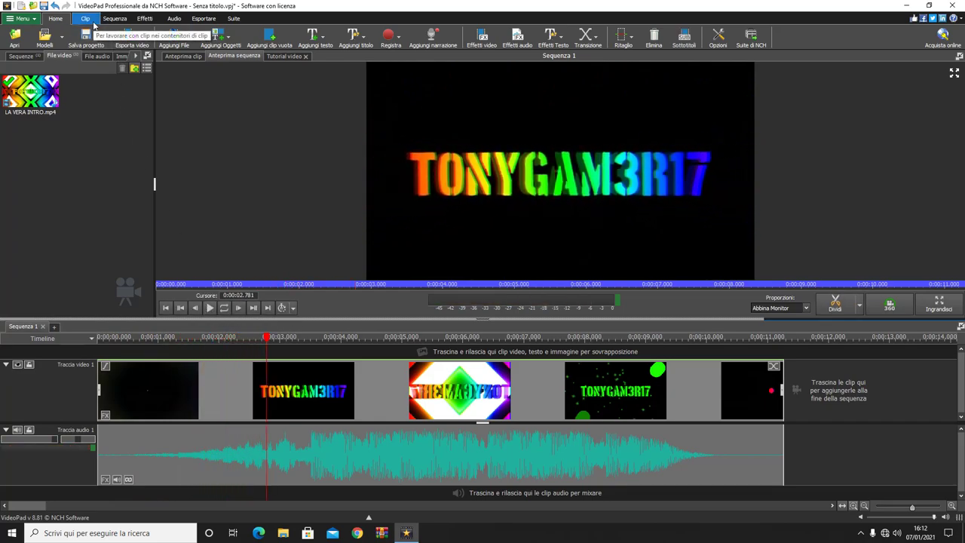
# Browse the video effects offered for the clip on video track 1, from filters to artistic and creative overlays, without applying any.
pyautogui.click(482, 38)
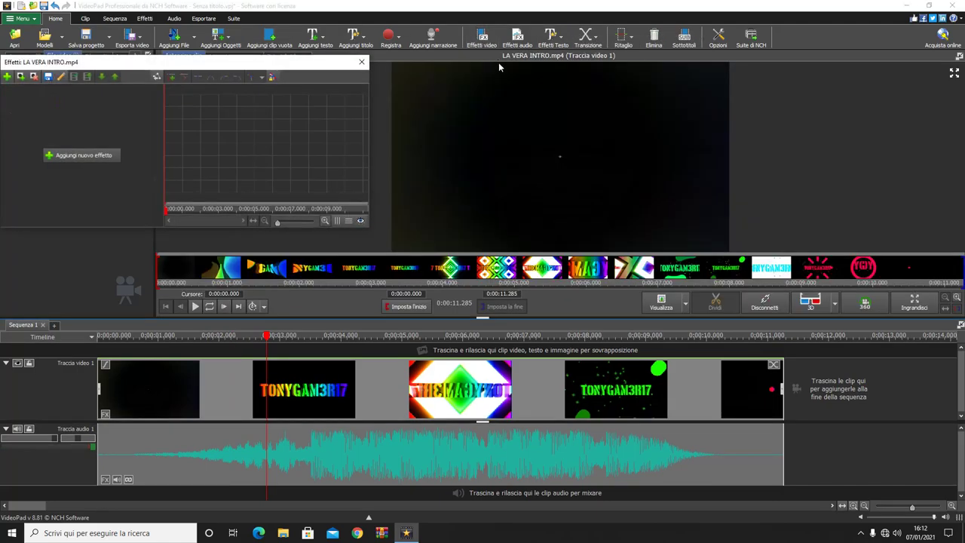
pyautogui.click(7, 76)
pyautogui.scroll(-8, 78, 125)
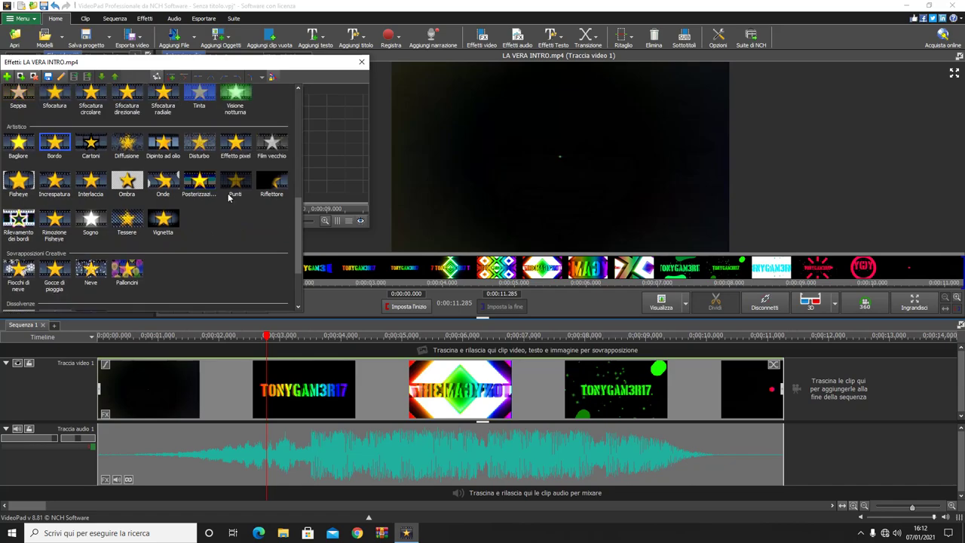
pyautogui.scroll(1, 228, 197)
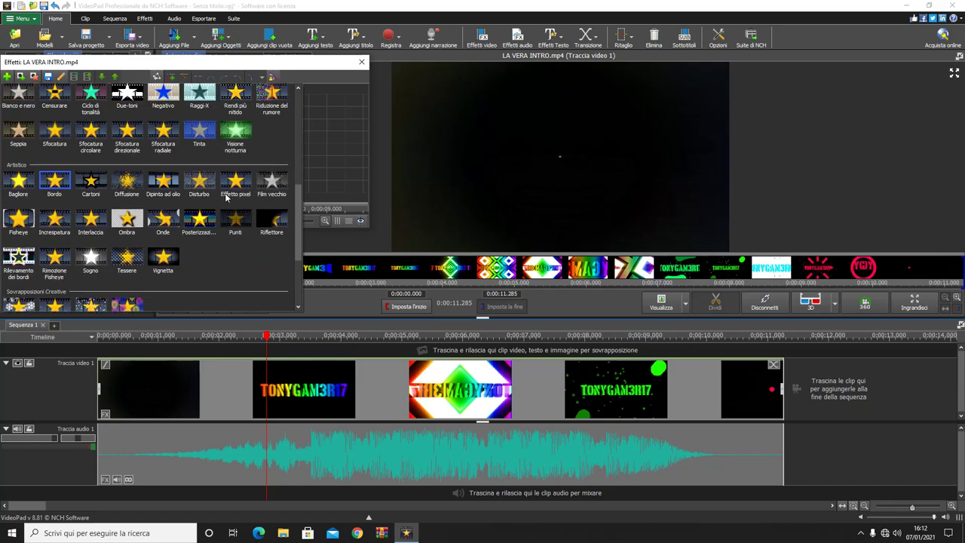
pyautogui.scroll(2, 97, 187)
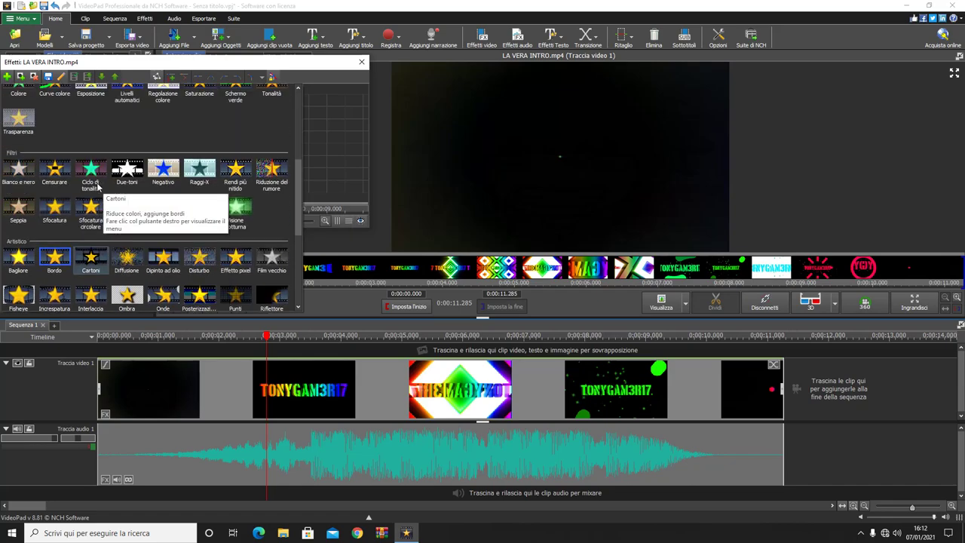
pyautogui.scroll(-1, 225, 212)
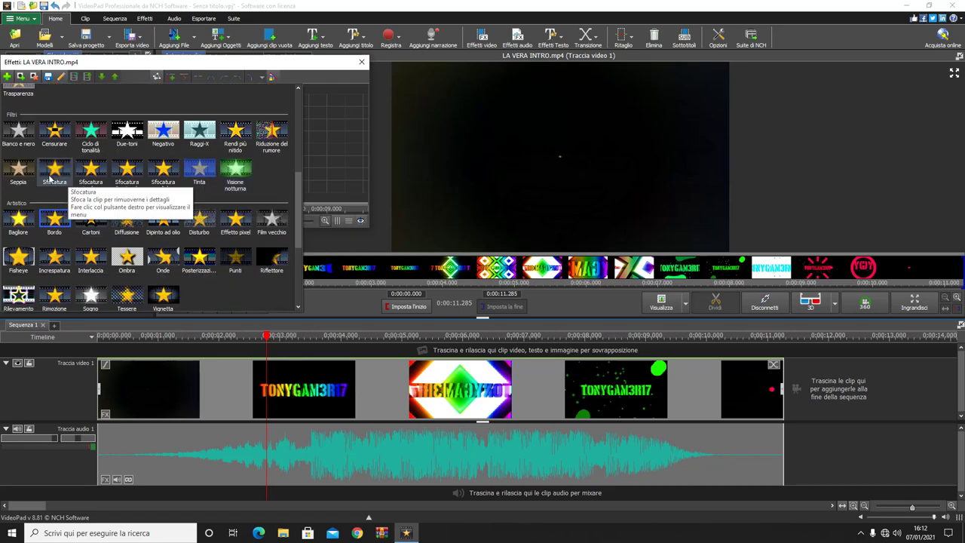
pyautogui.scroll(6, 129, 195)
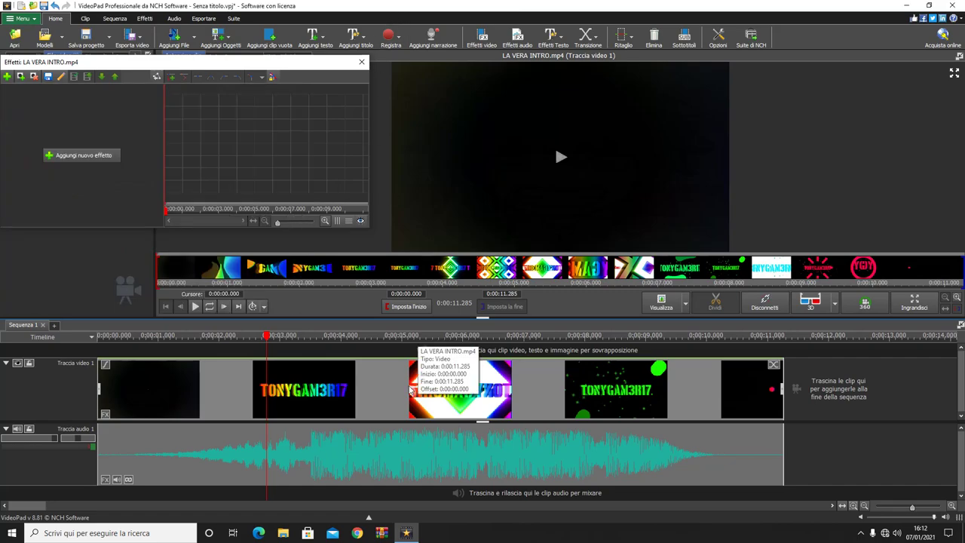
# Split the LA VERA INTRO.mp4 clip at 0:00:02.781.
pyautogui.hotkey('ctrl', 't')
pyautogui.scroll(2, 313, 364)
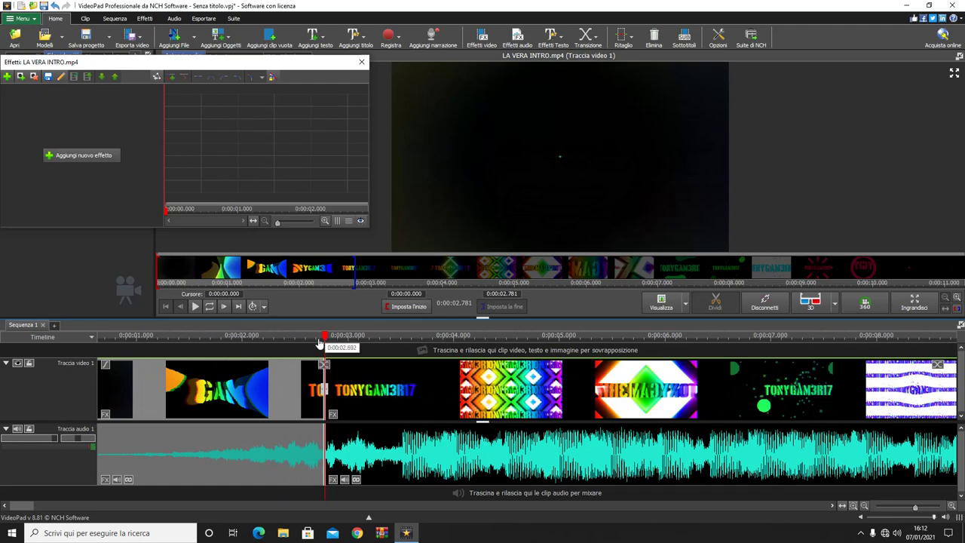
pyautogui.click(293, 336)
pyautogui.scroll(3, 315, 375)
pyautogui.scroll(-2, 315, 374)
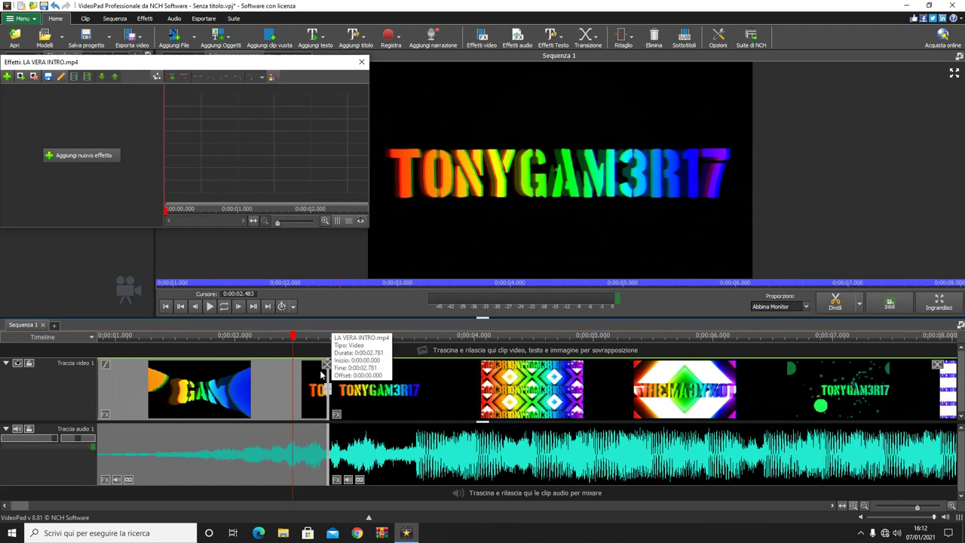
# Split the second section at about 0:00:06.526 and delete the middle section between the two cuts.
pyautogui.click(281, 339)
pyautogui.moveTo(266, 343); pyautogui.dragTo(780, 374)
pyautogui.click(780, 374)
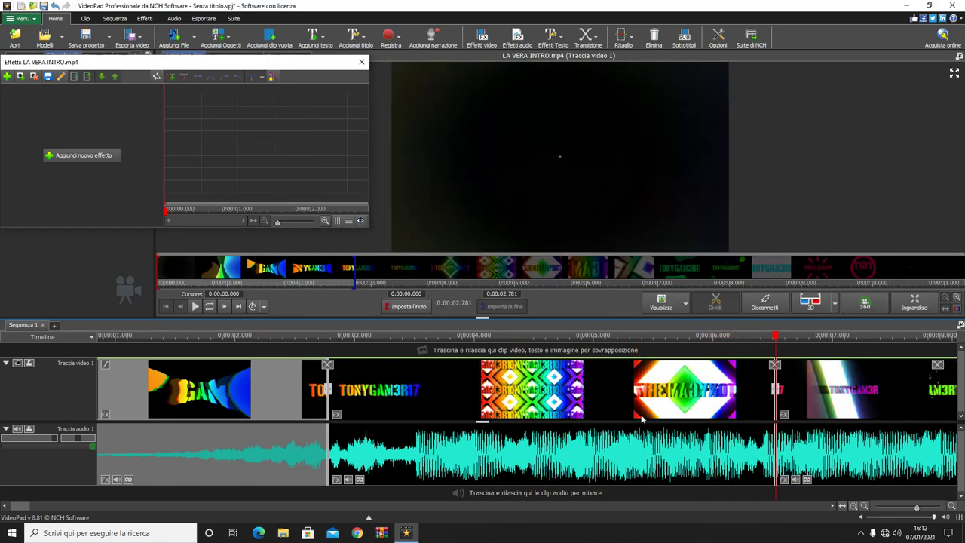
pyautogui.press('Delete')
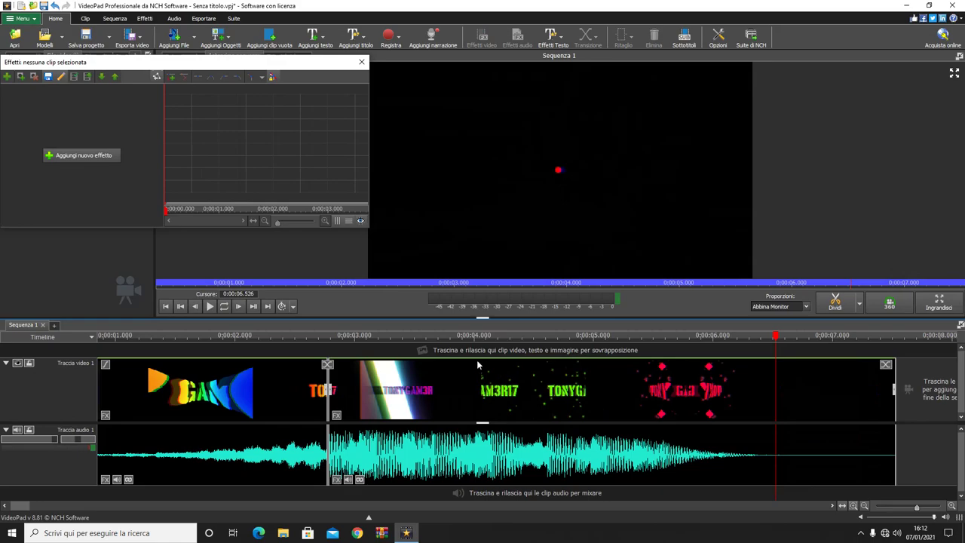
# Add a 1.000-second Dissolvenza incrociata transition at the cut between the two remaining clips.
pyautogui.click(293, 337)
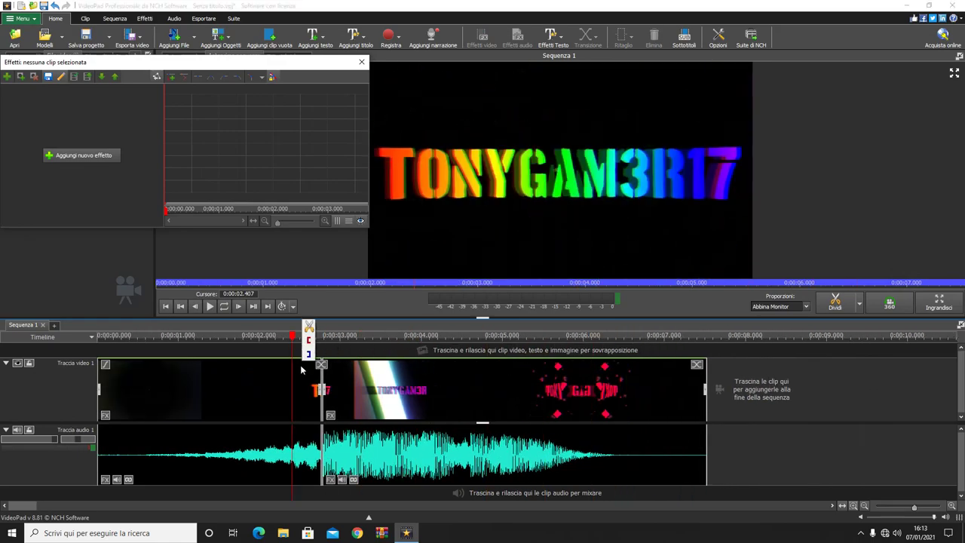
pyautogui.scroll(3, 301, 365)
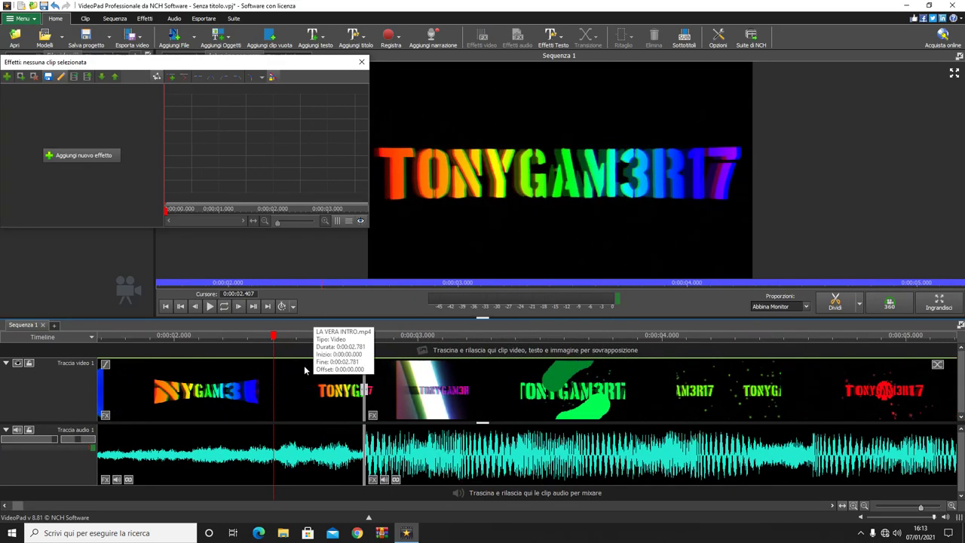
pyautogui.click(363, 371)
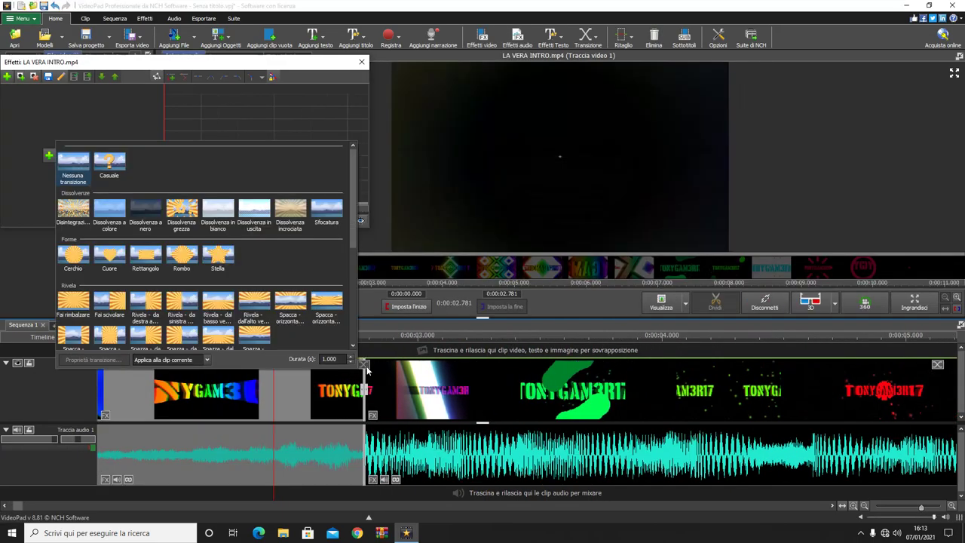
pyautogui.click(297, 216)
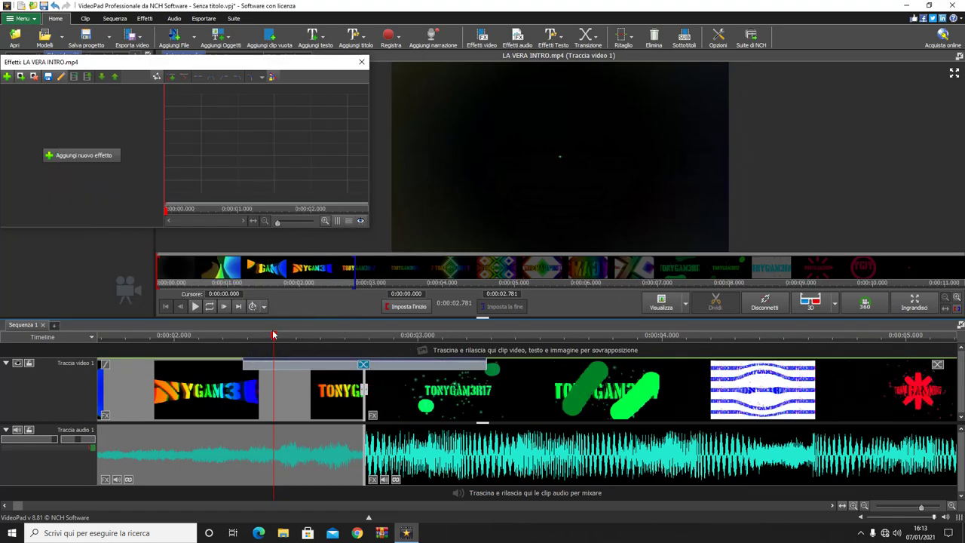
# Play the sequence from about 0:00:02.217 to preview the crossfade between the two clips.
pyautogui.moveTo(273, 335); pyautogui.dragTo(231, 358)
pyautogui.scroll(-3, 231, 359)
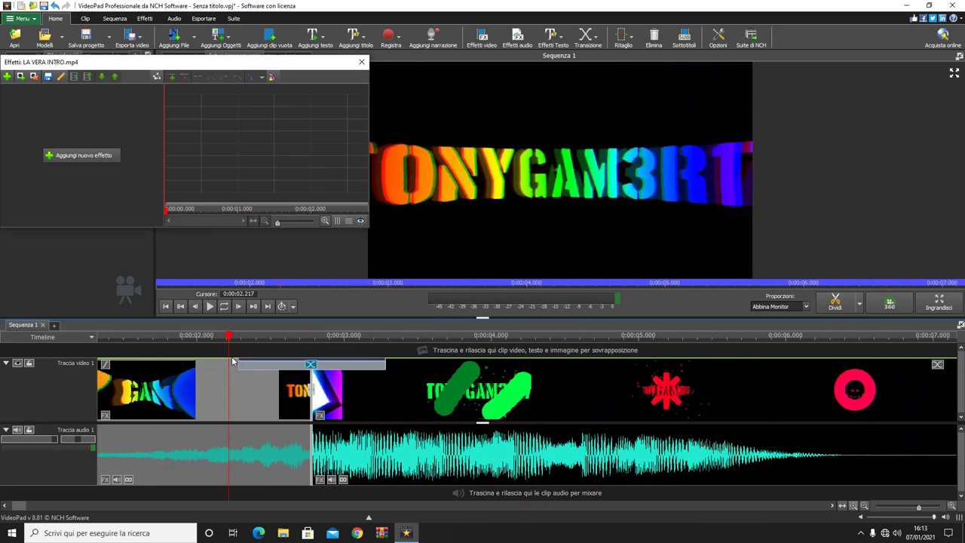
pyautogui.click(210, 306)
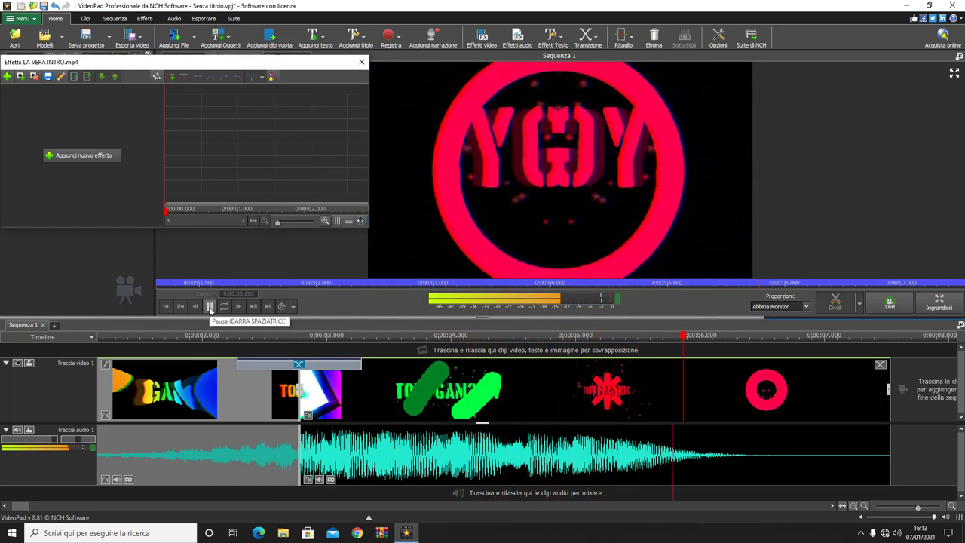
pyautogui.scroll(-3, 351, 392)
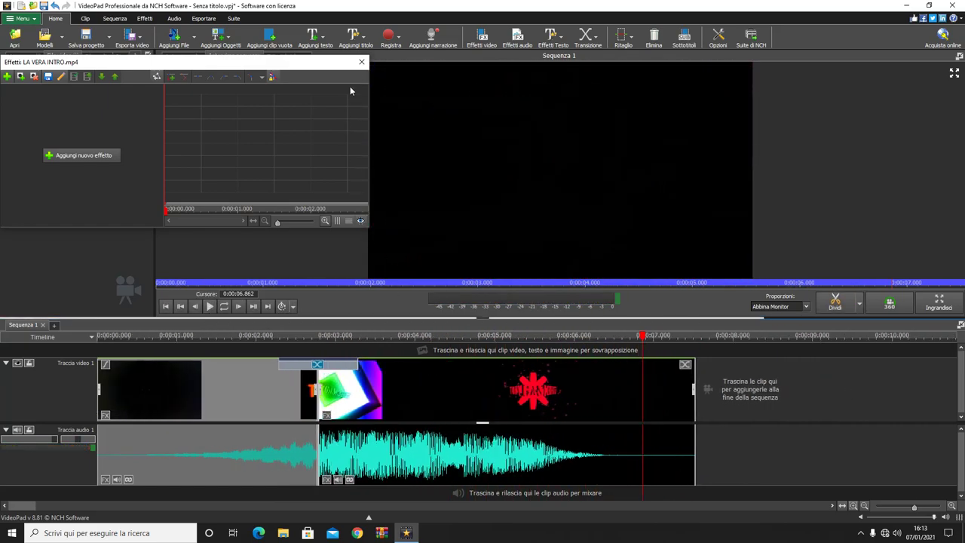
# Split the second clip at 0:00:03.852, delete everything after the cut, and replay the end of the sequence.
pyautogui.click(656, 415)
pyautogui.moveTo(647, 336); pyautogui.dragTo(496, 411)
pyautogui.scroll(3, 306, 401)
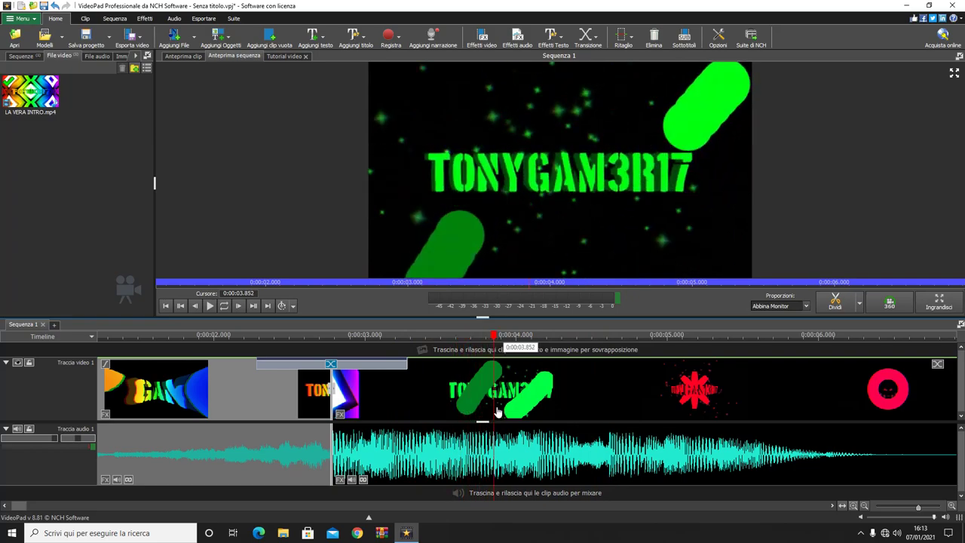
pyautogui.hotkey('ctrl', 't')
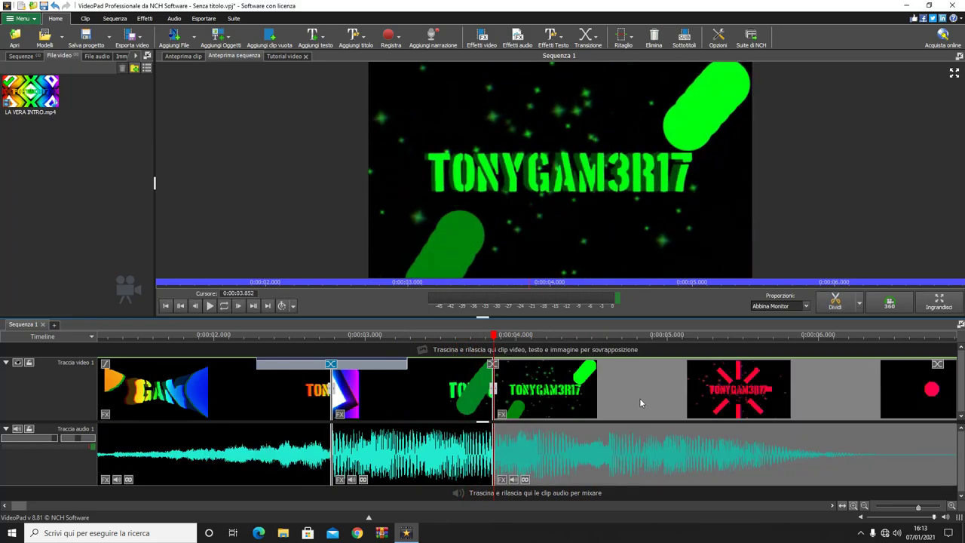
pyautogui.press('Delete')
pyautogui.moveTo(495, 334); pyautogui.dragTo(407, 334)
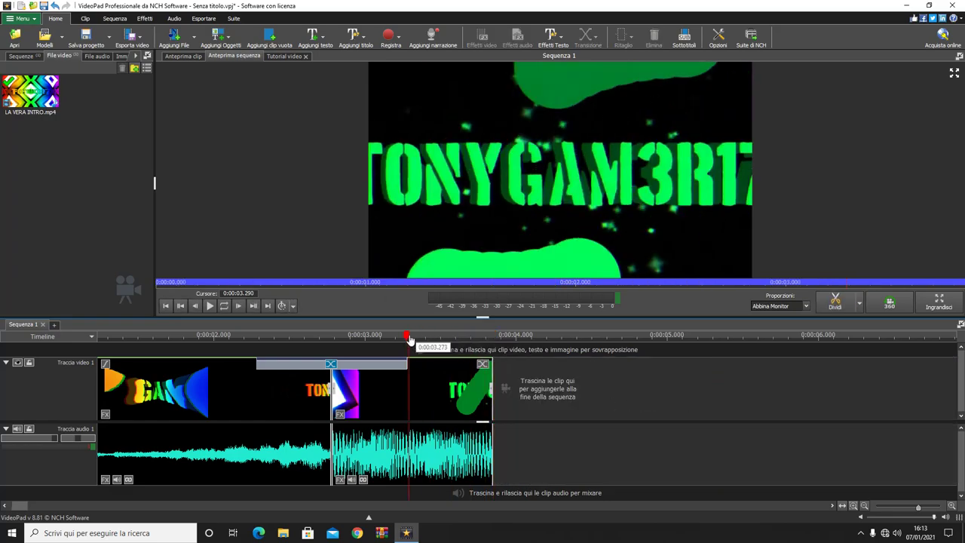
pyautogui.click(210, 305)
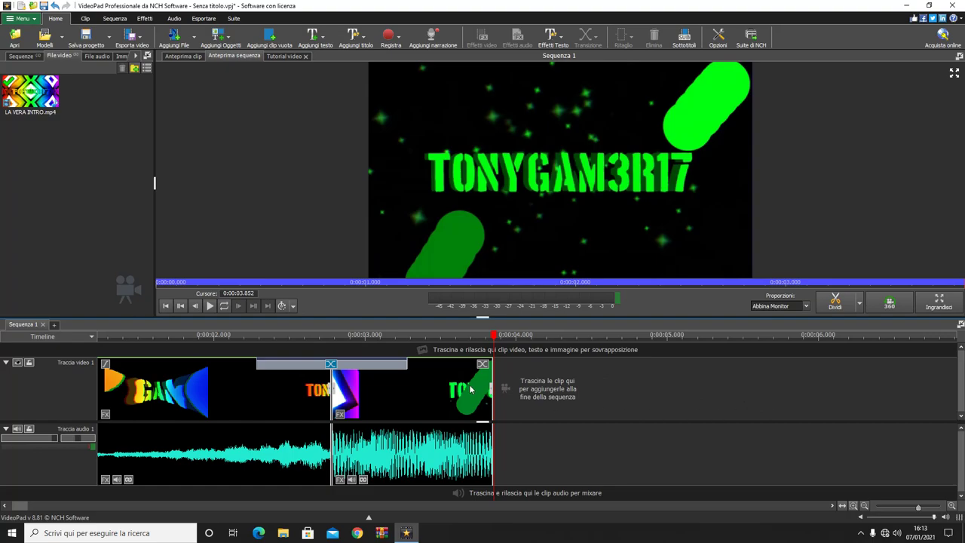
# Apply a 13.500-second audio fade-out from the end of the clip to the last audio clip.
pyautogui.scroll(2, 490, 436)
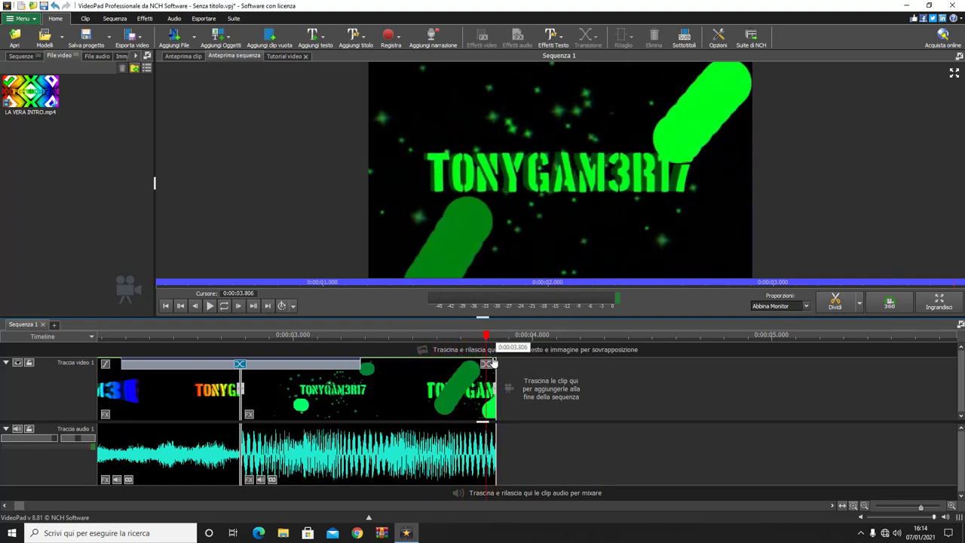
pyautogui.scroll(2, 453, 453)
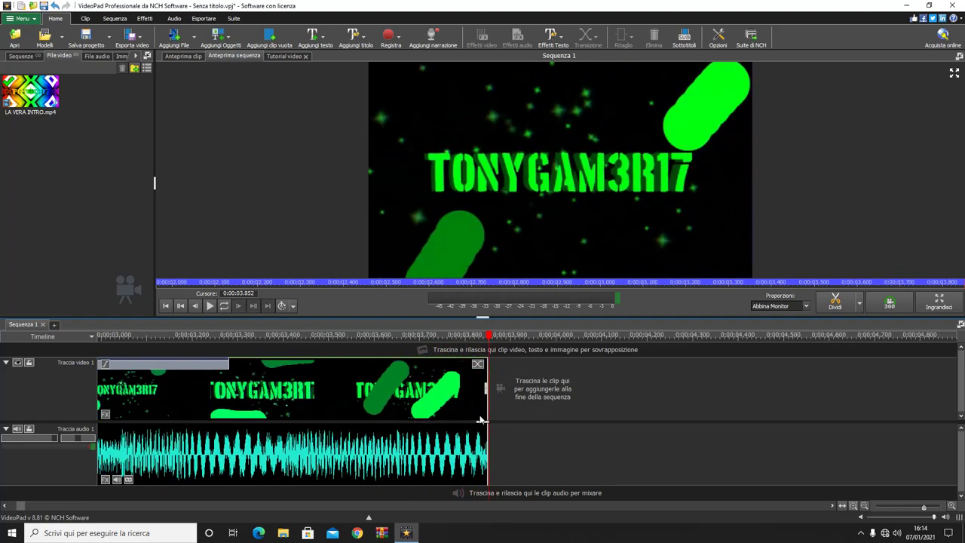
pyautogui.click(453, 461)
pyautogui.rightClick(453, 462)
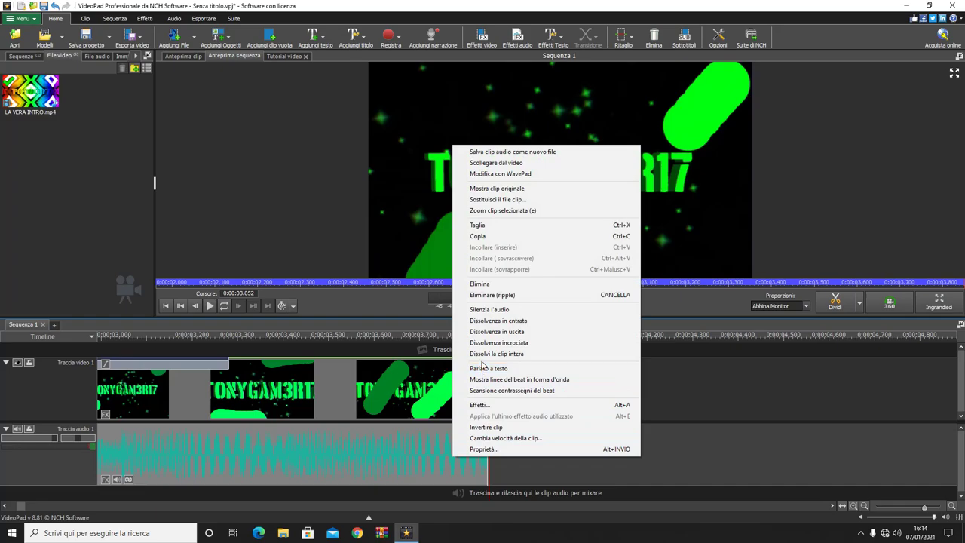
pyautogui.click(495, 332)
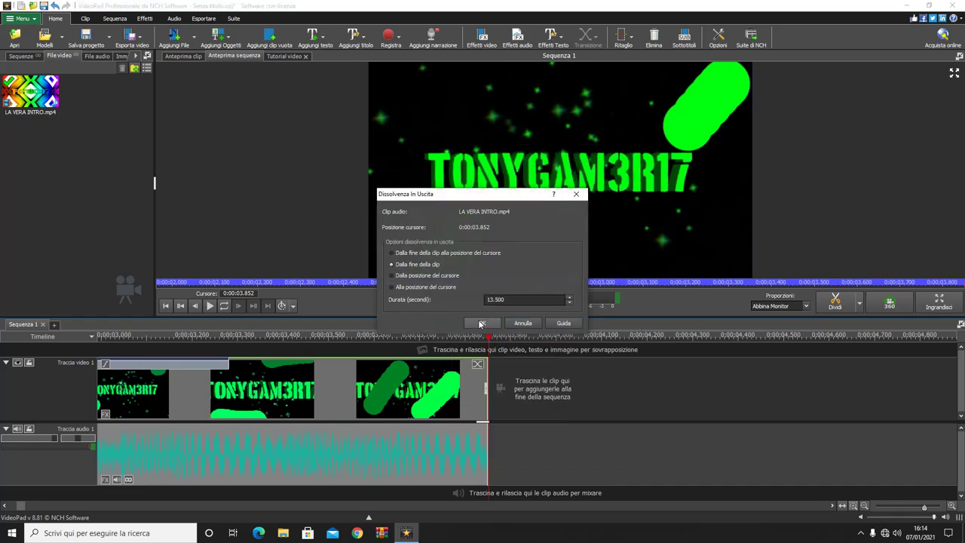
pyautogui.click(481, 323)
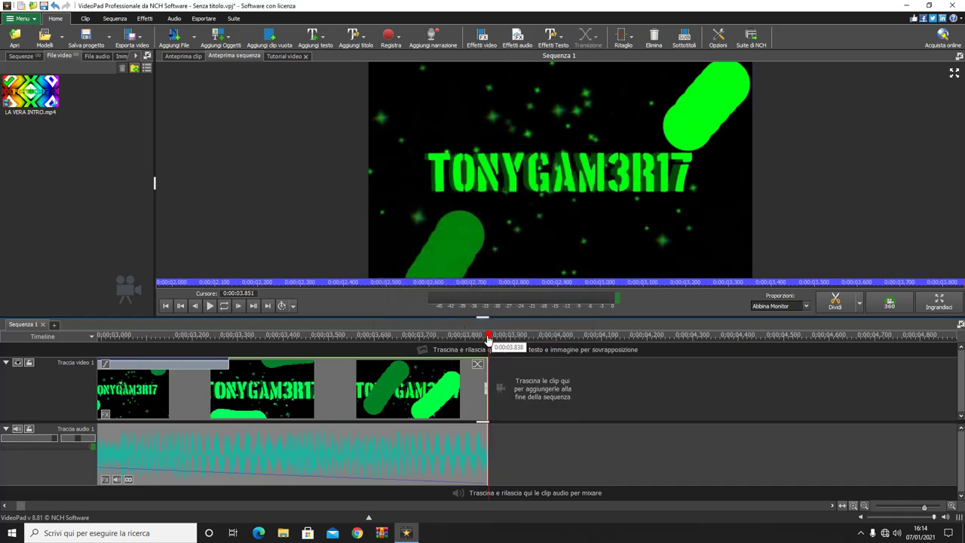
# Add a 1.000-second Dissolvenza a nero transition at the end of the last video clip.
pyautogui.moveTo(486, 349); pyautogui.dragTo(437, 413)
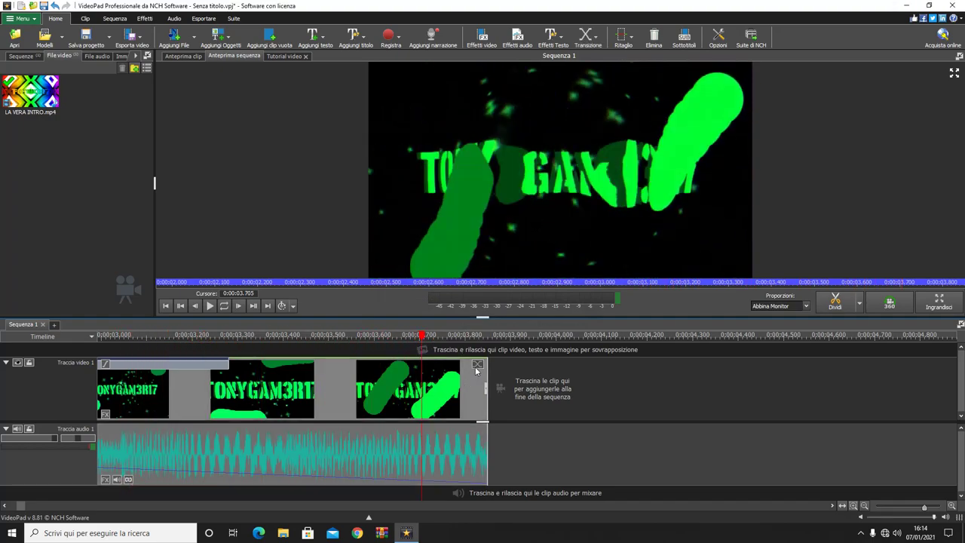
pyautogui.click(477, 365)
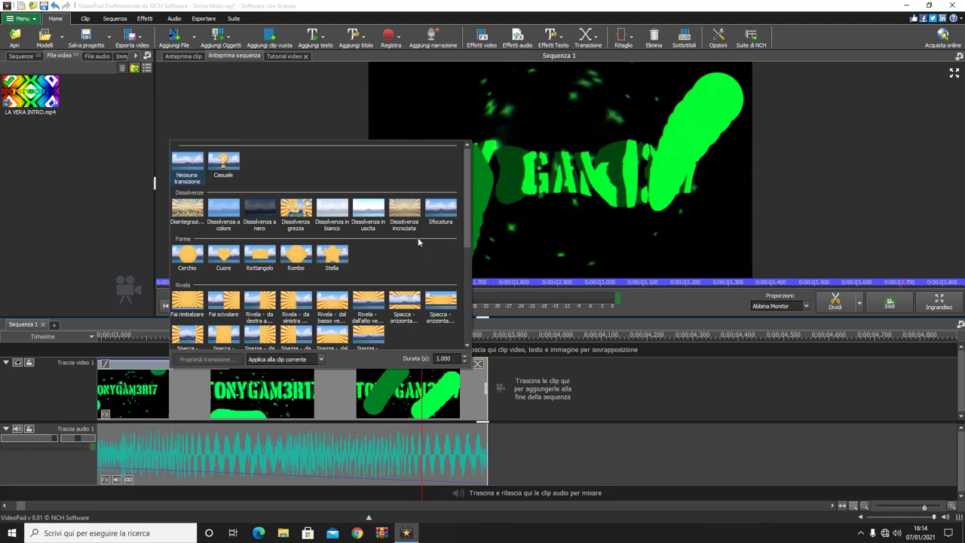
pyautogui.click(266, 215)
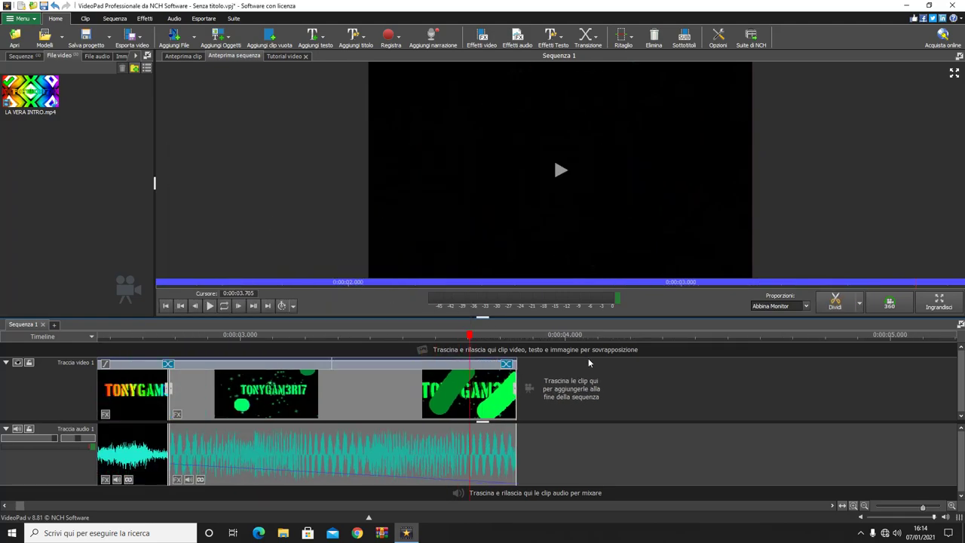
# Shorten the fade to black at the sequence's end so it starts at about 0:00:03.6, and play the ending.
pyautogui.scroll(-3, 450, 388)
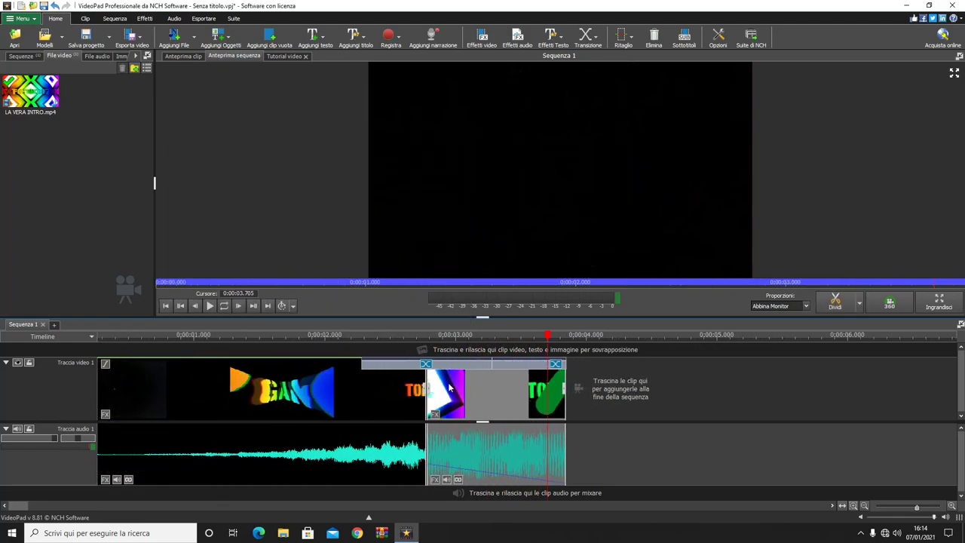
pyautogui.scroll(2, 450, 388)
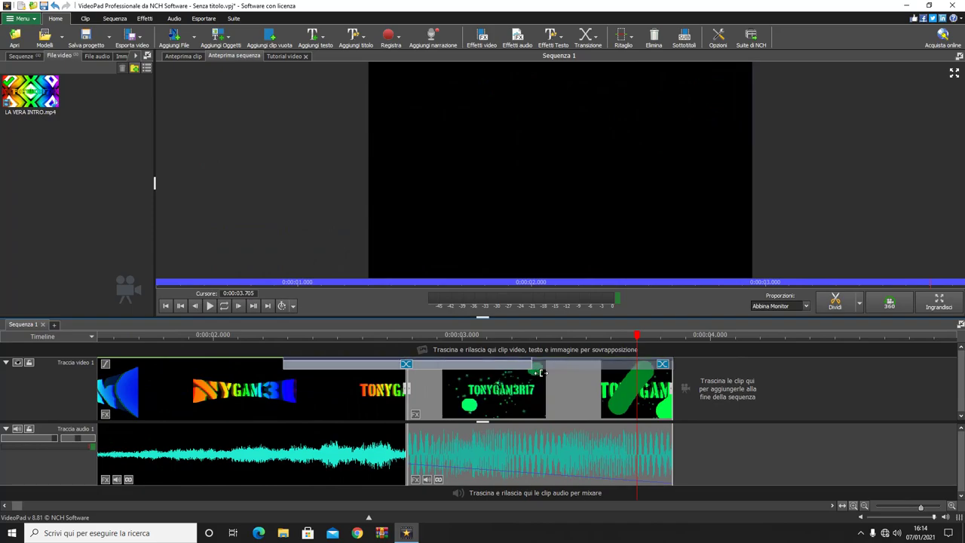
pyautogui.moveTo(535, 372); pyautogui.dragTo(233, 363)
pyautogui.click(209, 306)
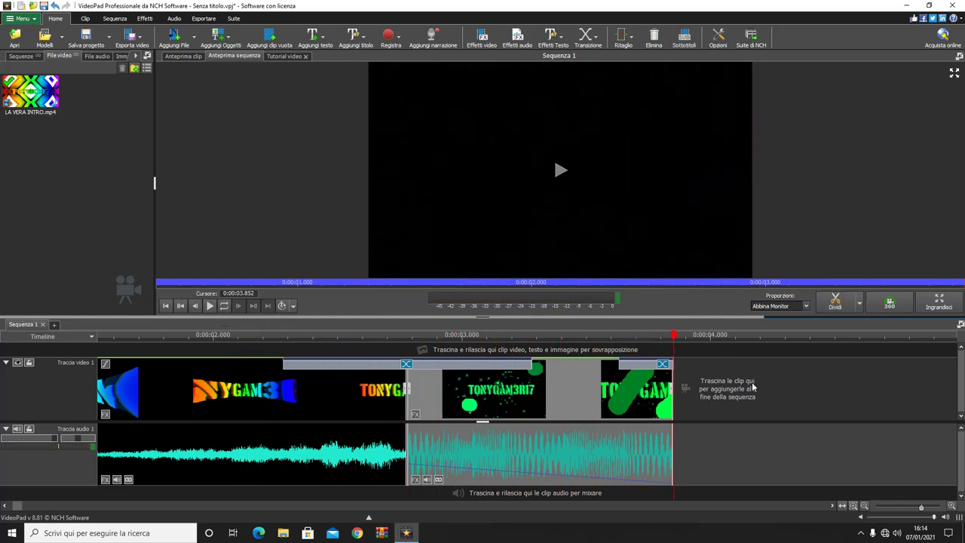
# Play the whole edited sequence from its beginning to review the transitions and the final fade-outs.
pyautogui.scroll(-4, 753, 388)
pyautogui.scroll(-2, 368, 361)
pyautogui.scroll(2, 164, 413)
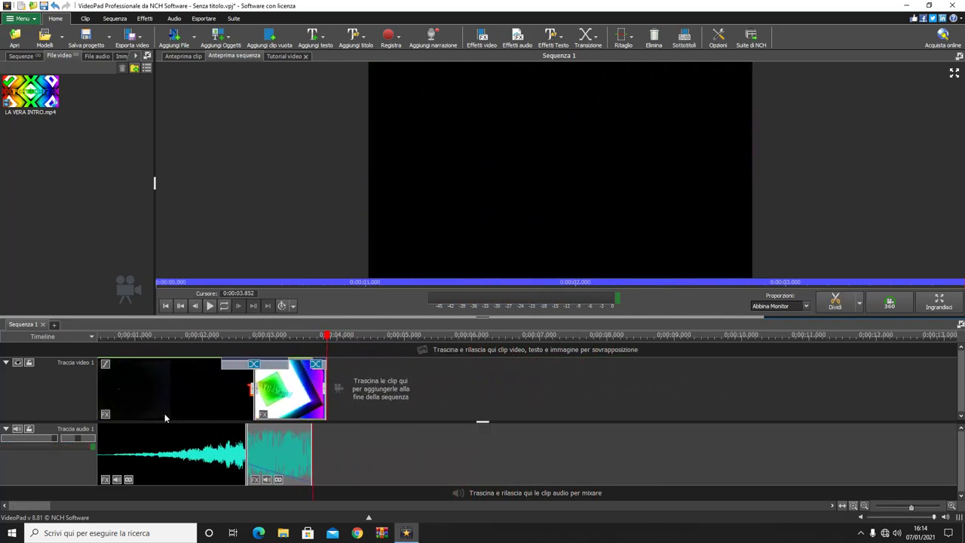
pyautogui.scroll(-2, 311, 353)
pyautogui.moveTo(298, 335); pyautogui.dragTo(98, 335)
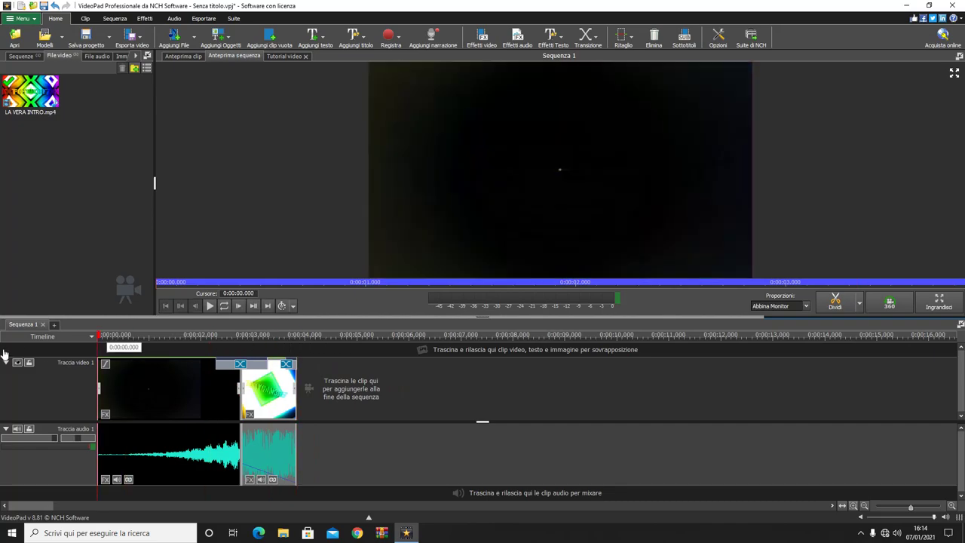
pyautogui.click(209, 305)
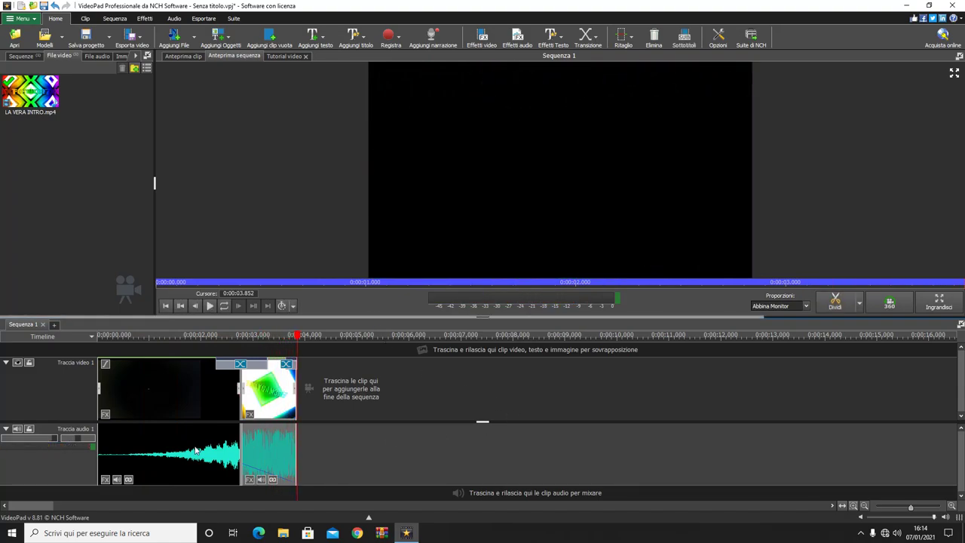
pyautogui.scroll(3, 197, 450)
pyautogui.scroll(2, 586, 438)
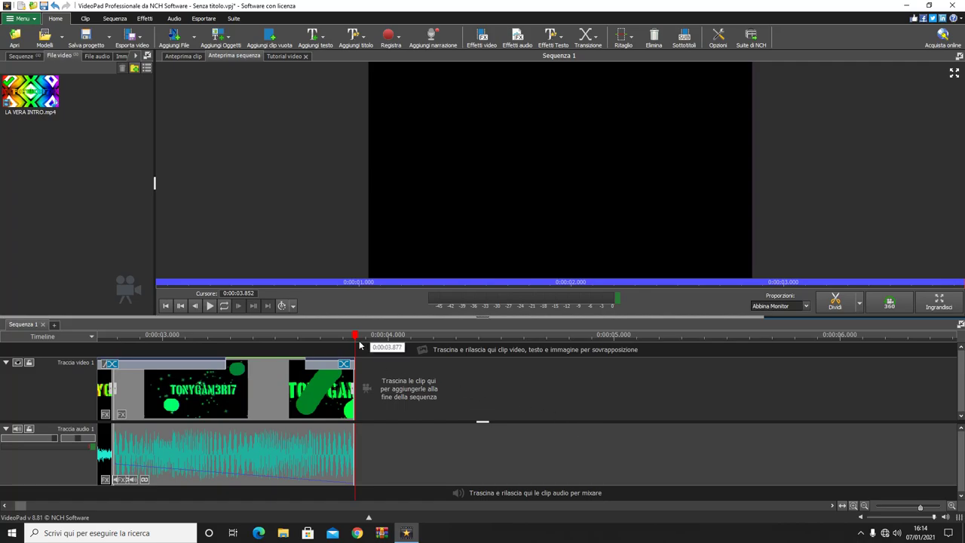
pyautogui.moveTo(355, 336); pyautogui.dragTo(3, 360)
pyautogui.scroll(-2, 265, 364)
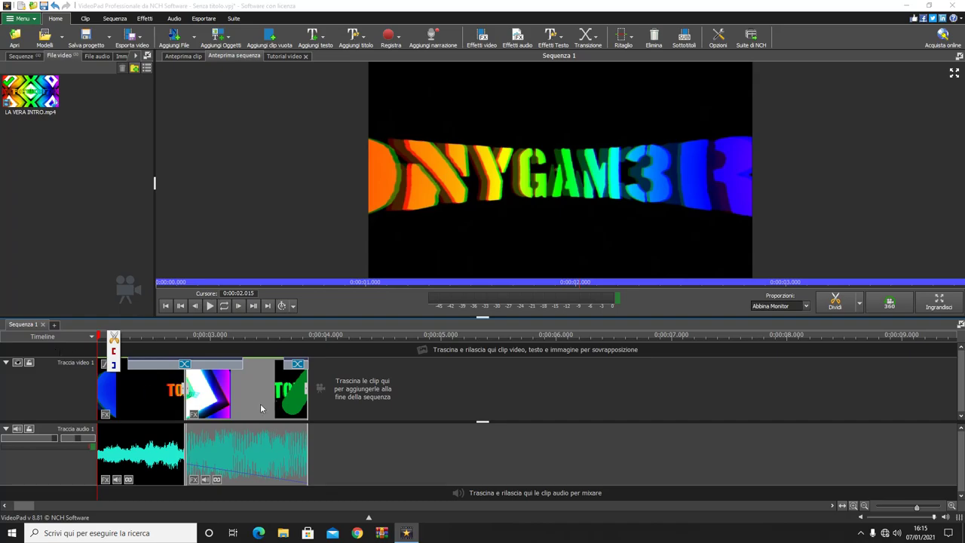
# Undo the earlier edits back to the single uncut LA VERA INTRO.mp4 clip, and return the playhead to the start.
pyautogui.hotkey('ctrl', 'z')
pyautogui.hotkey('ctrl', 'z')
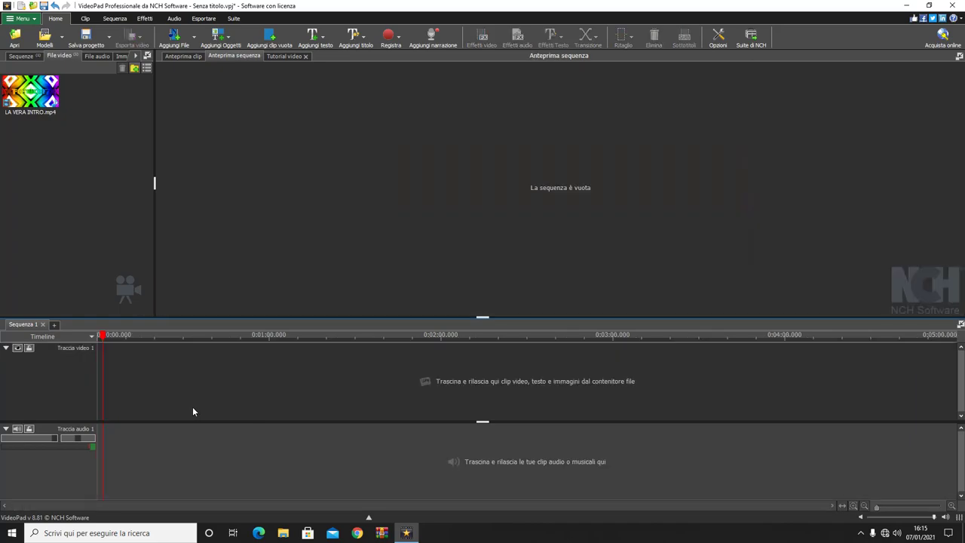
pyautogui.hotkey('ctrl', 'y')
pyautogui.hotkey('ctrl', 'y')
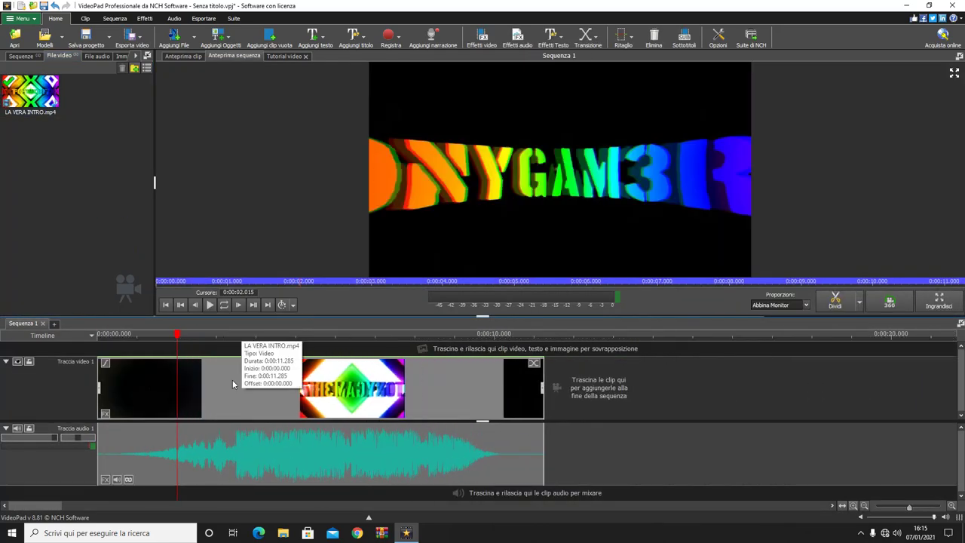
pyautogui.moveTo(178, 334); pyautogui.dragTo(67, 340)
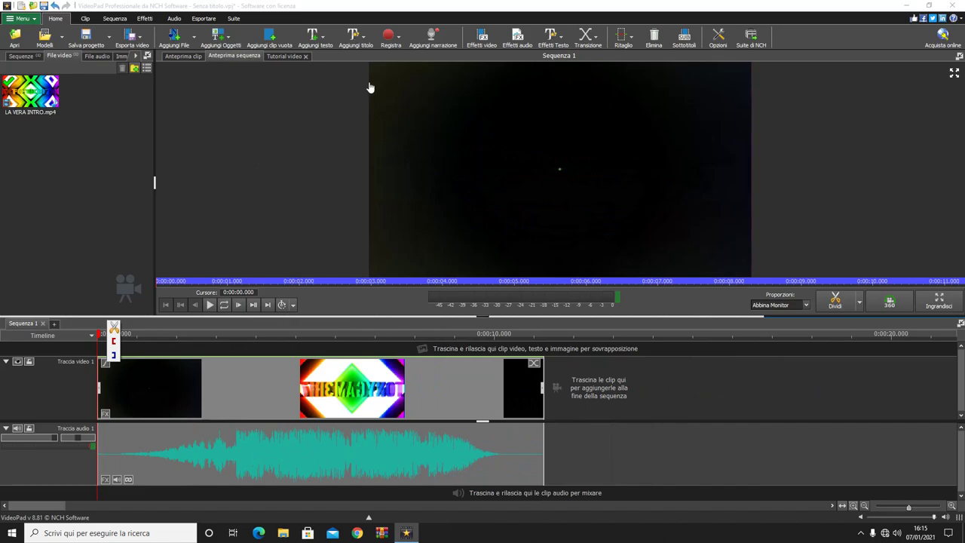
# Record about 2.8 seconds of voice narration over the sequence from its start, and close the recorder.
pyautogui.moveTo(396, 87)
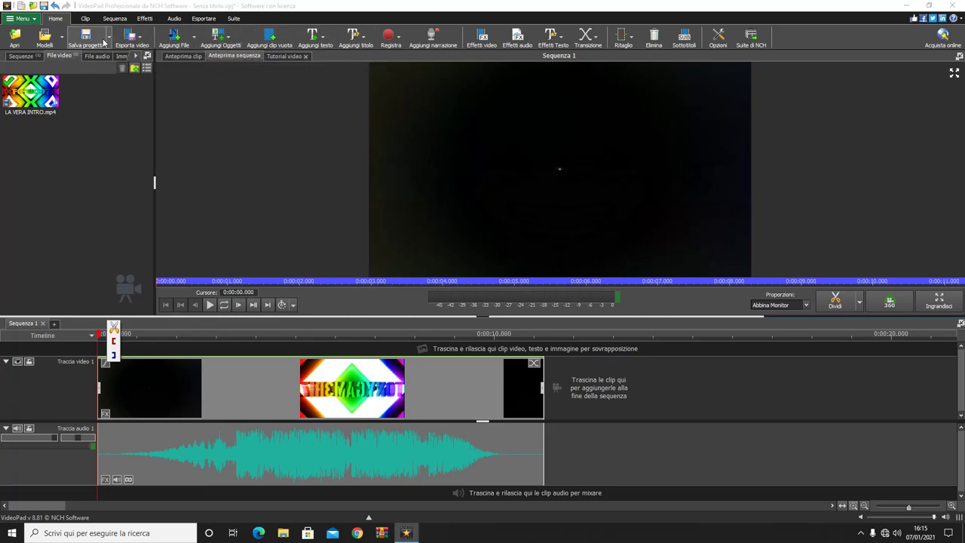
pyautogui.click(419, 47)
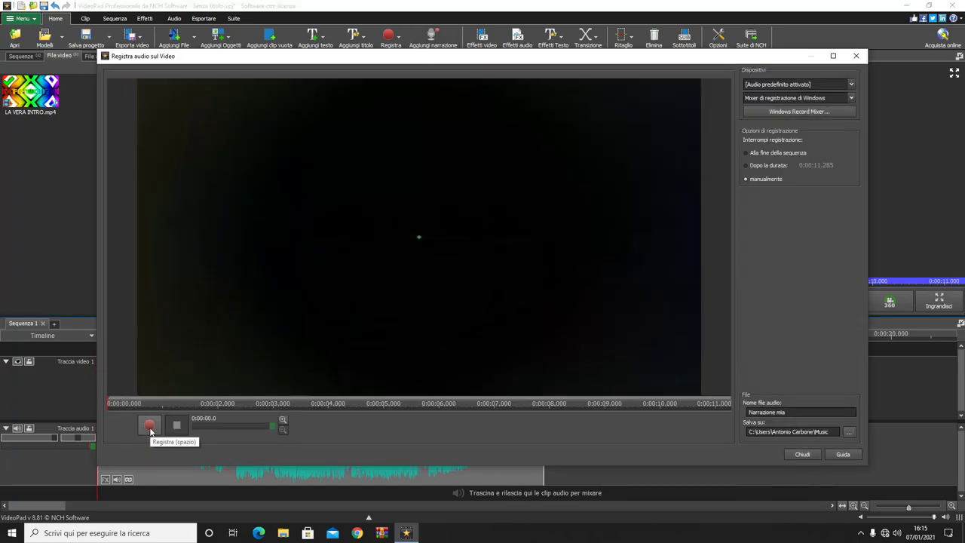
pyautogui.click(150, 427)
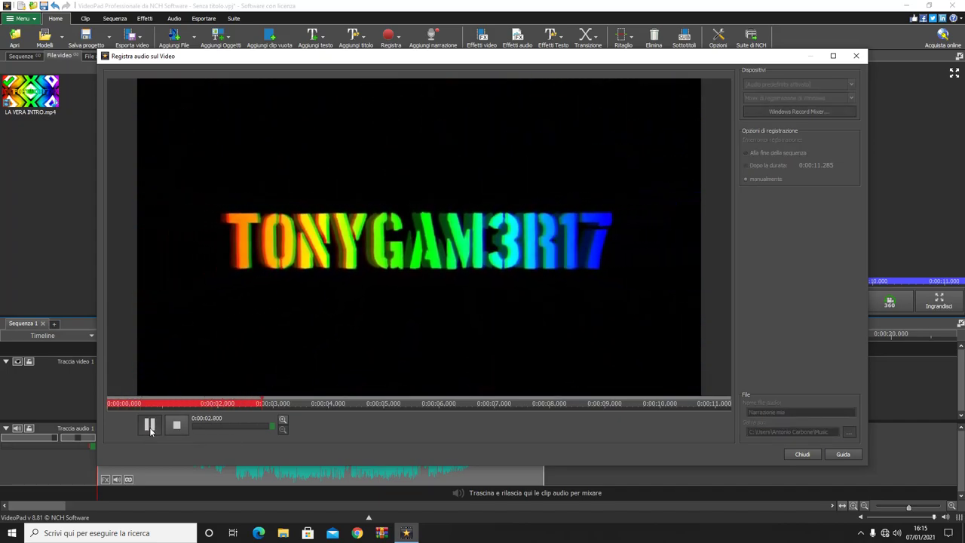
pyautogui.click(150, 427)
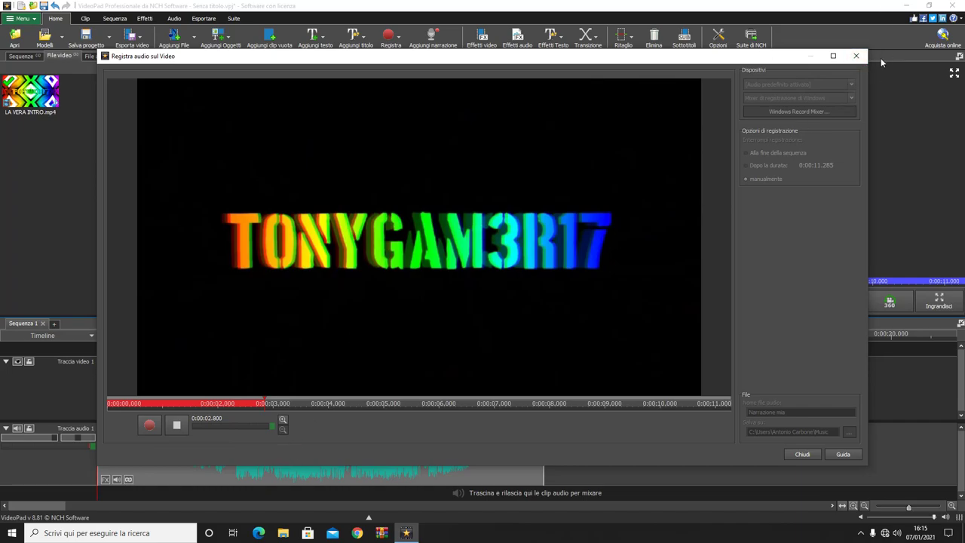
pyautogui.click(855, 56)
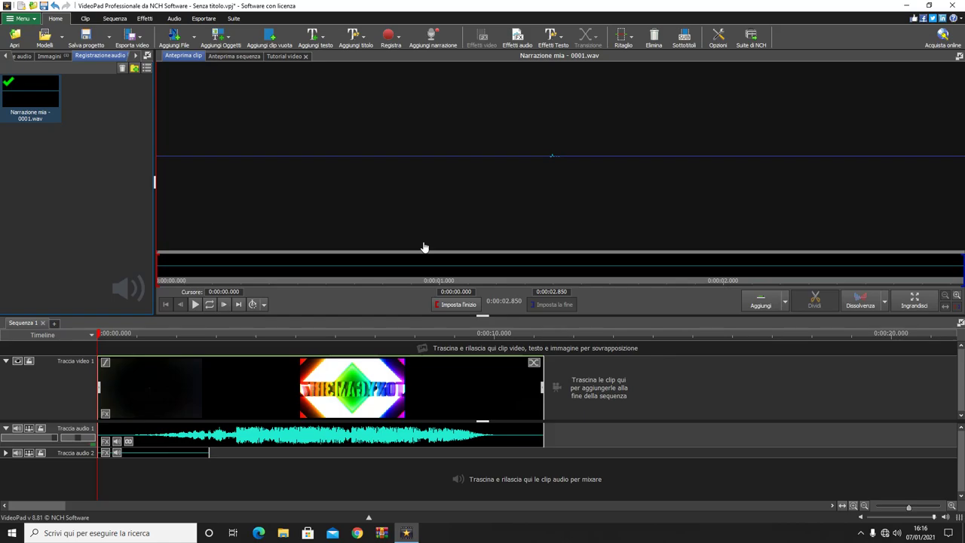
# Delete the narration clip from the second audio track and return the playhead to the start of the sequence.
pyautogui.click(116, 335)
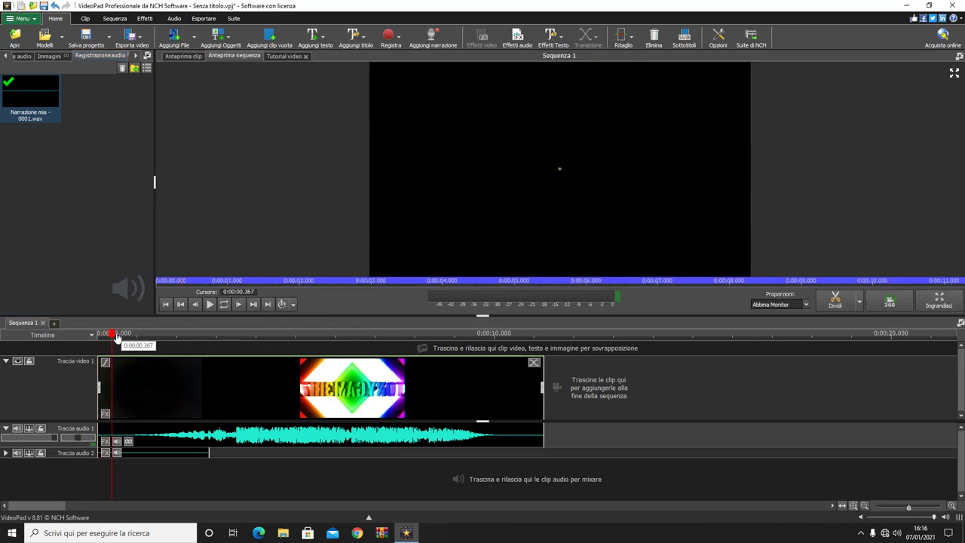
pyautogui.click(111, 334)
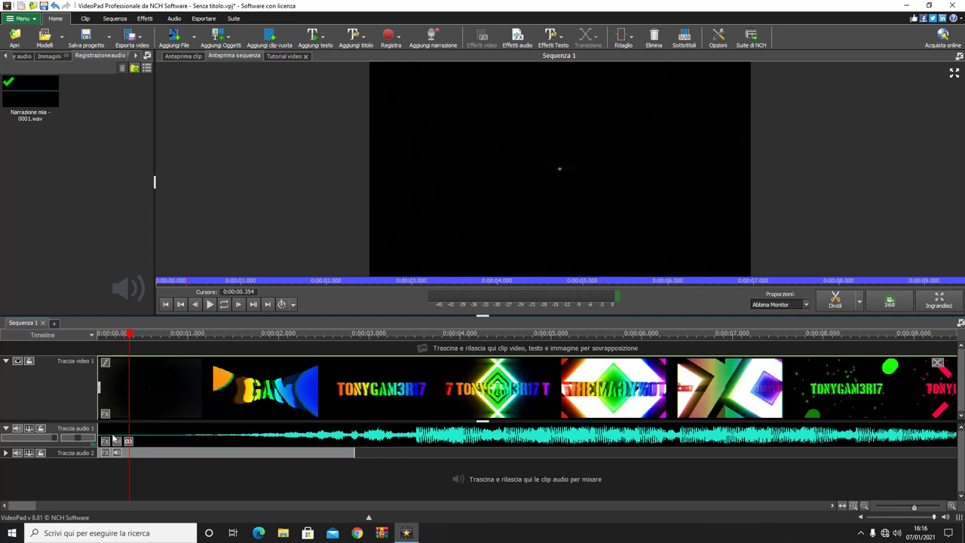
pyautogui.press('Delete')
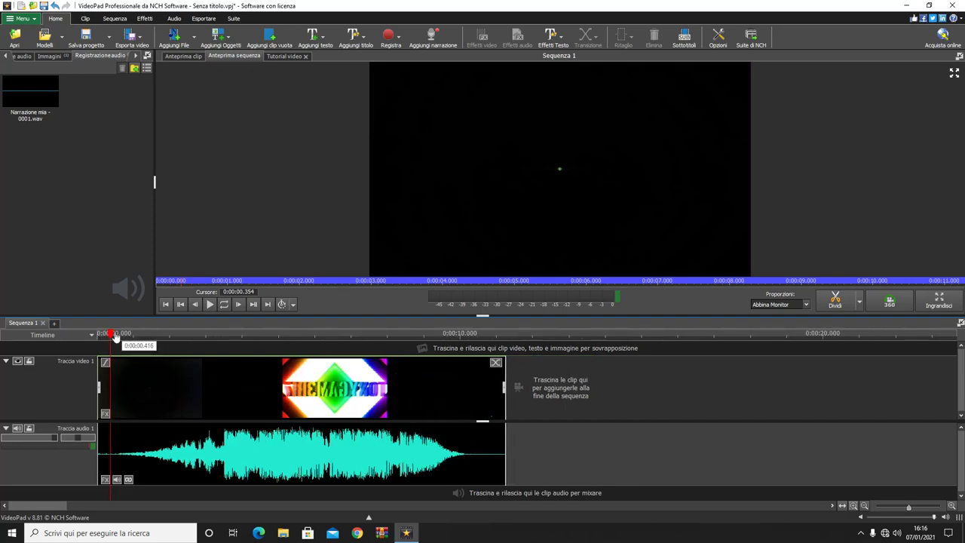
pyautogui.moveTo(113, 333); pyautogui.dragTo(48, 345)
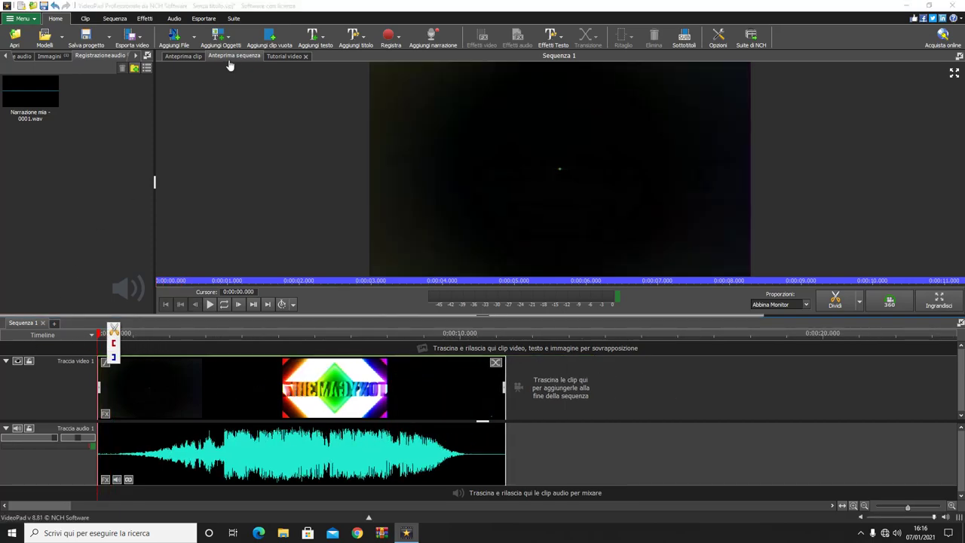
# Add a Titolo Spazio animated title at the start of the sequence with the text "CIAO".
pyautogui.click(220, 38)
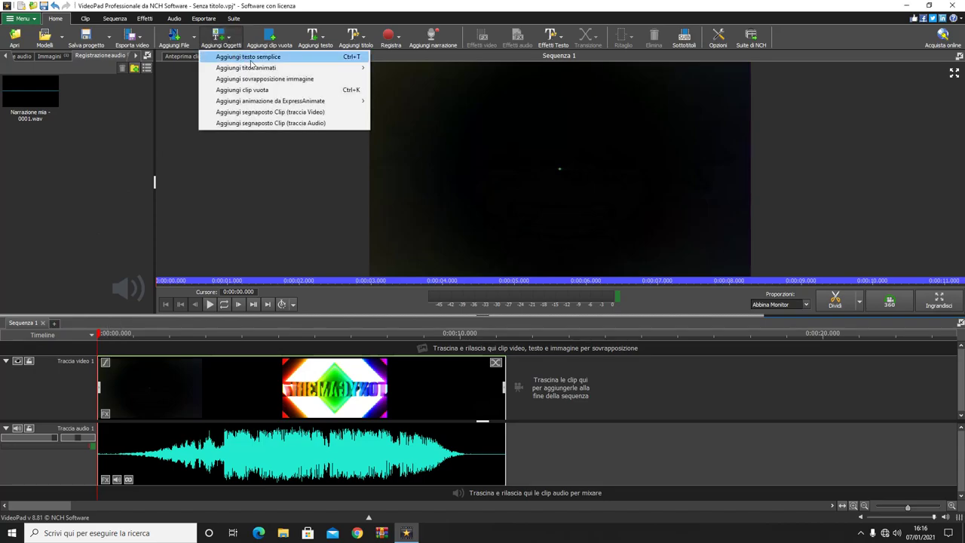
pyautogui.moveTo(256, 71)
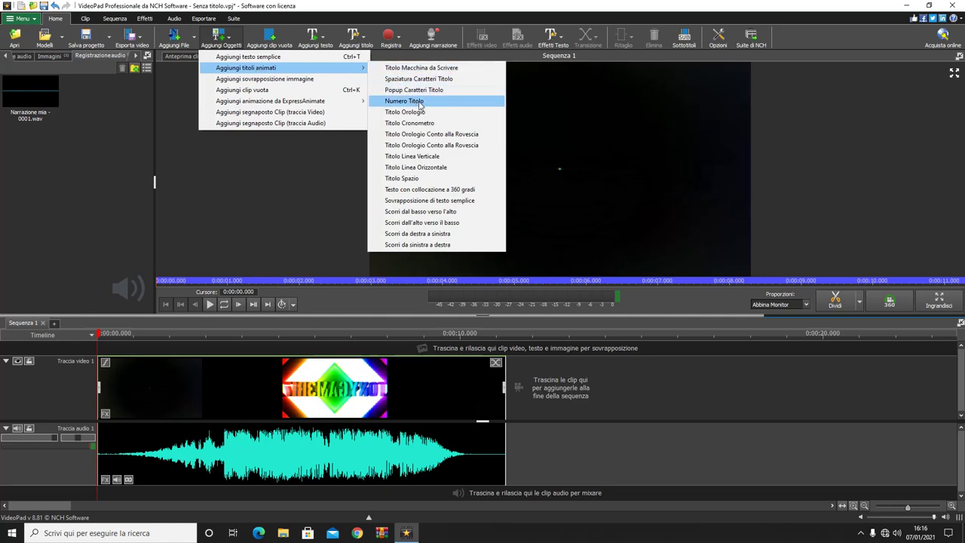
pyautogui.click(419, 180)
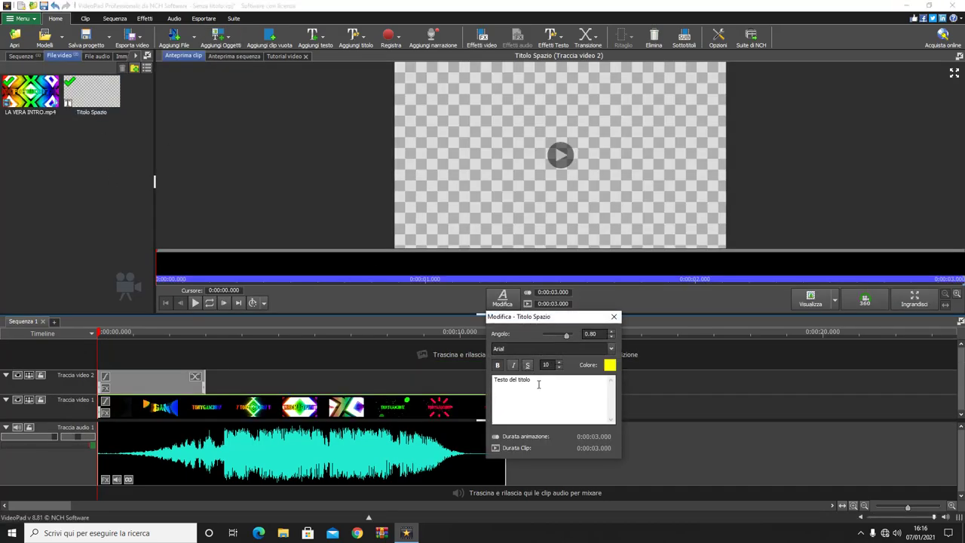
pyautogui.moveTo(538, 382); pyautogui.dragTo(450, 386)
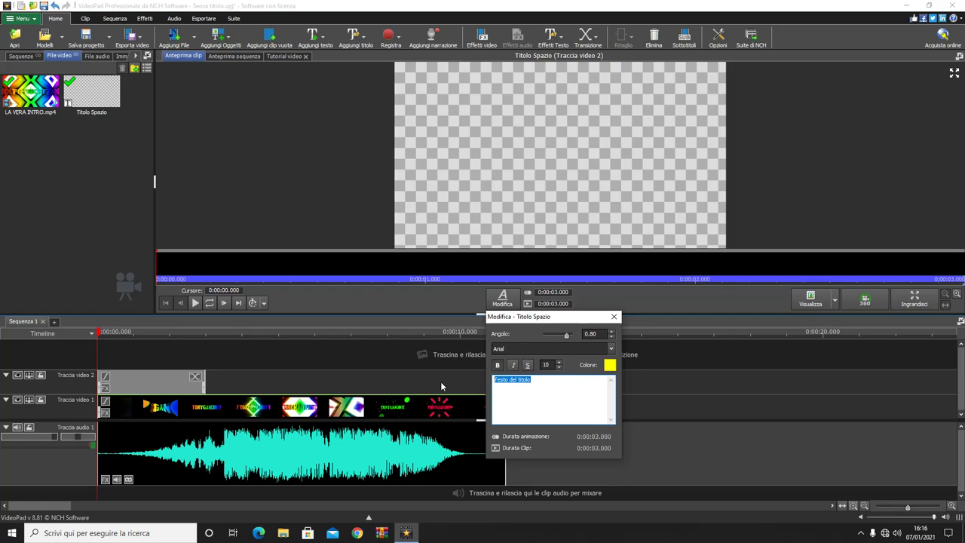
pyautogui.write('Cl')
pyautogui.write('AO')
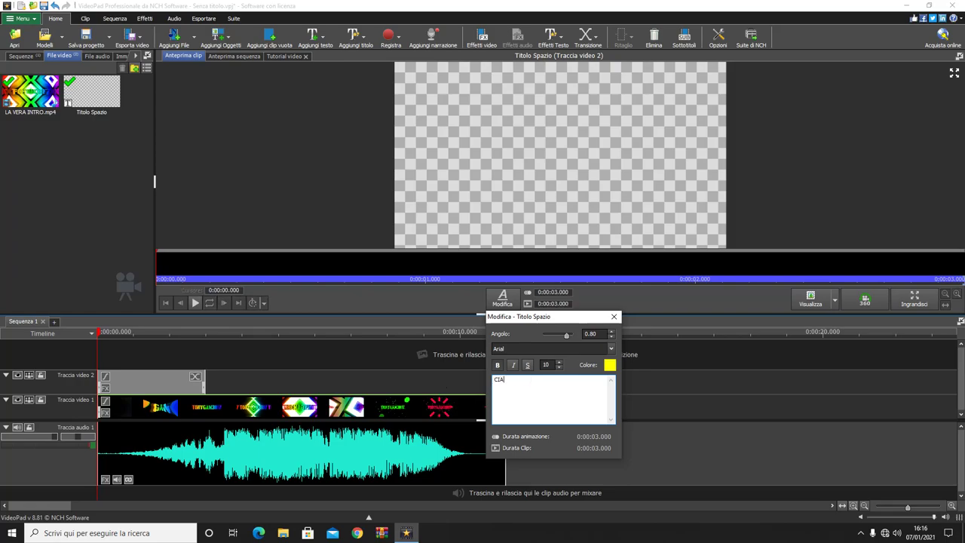
pyautogui.click(613, 316)
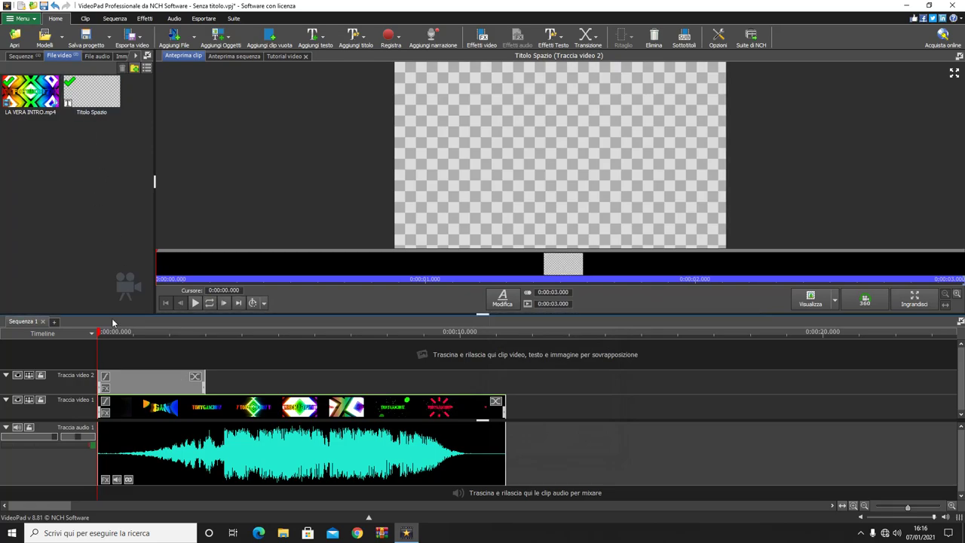
# Play the opening of the sequence to check the title animation, and return the playhead to the start.
pyautogui.click(93, 333)
pyautogui.click(100, 336)
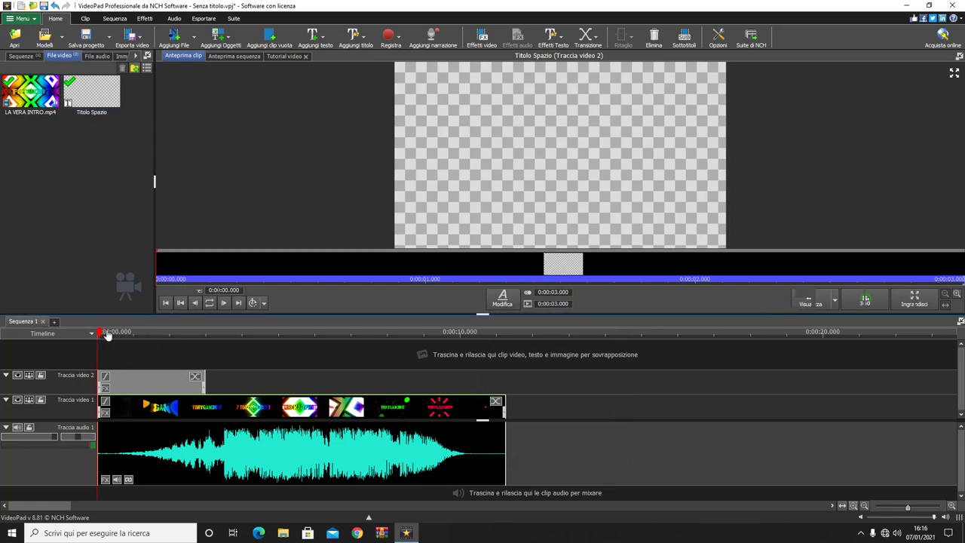
pyautogui.press('space')
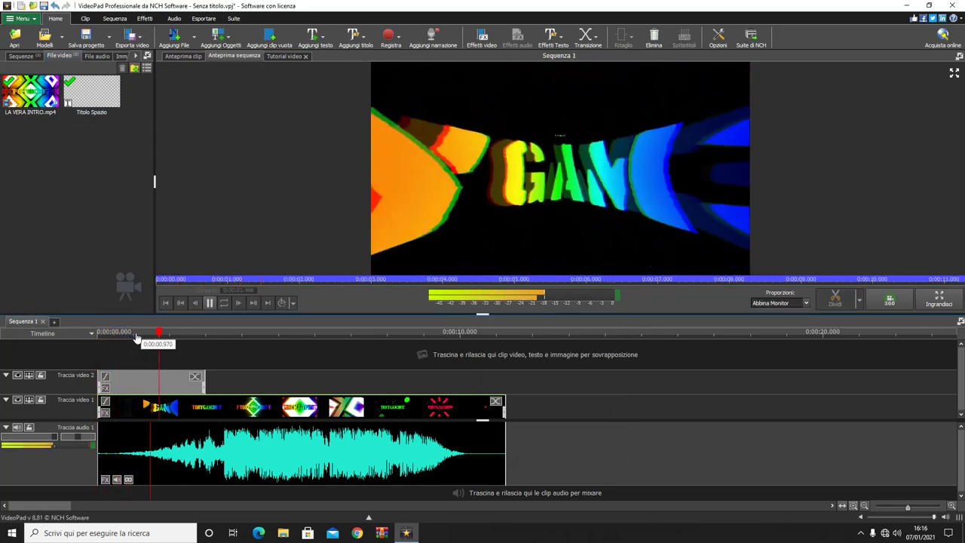
pyautogui.click(210, 302)
pyautogui.moveTo(230, 341); pyautogui.dragTo(98, 369)
pyautogui.scroll(3, 188, 390)
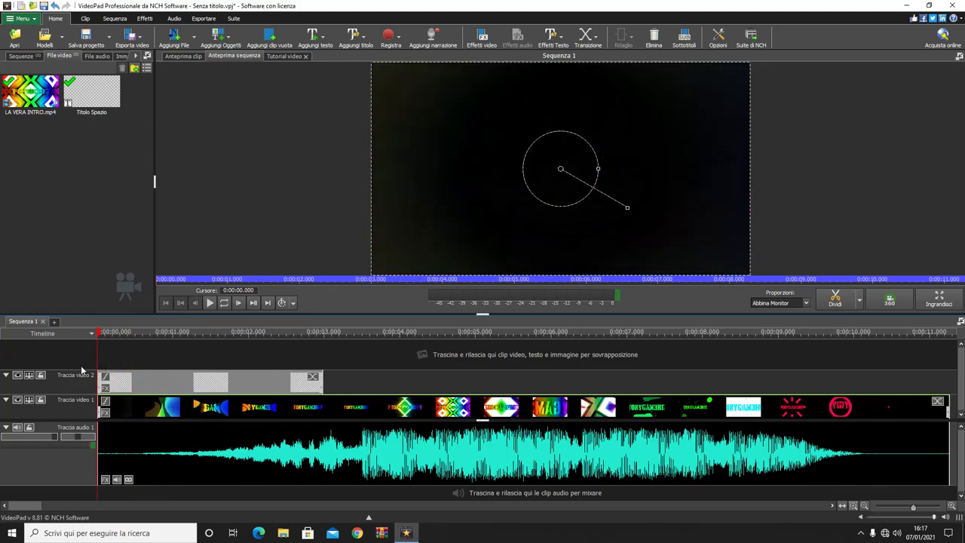
# Set the title's font size to 30 and preview it at about 0:00:01.3 in the sequence.
pyautogui.doubleClick(233, 388)
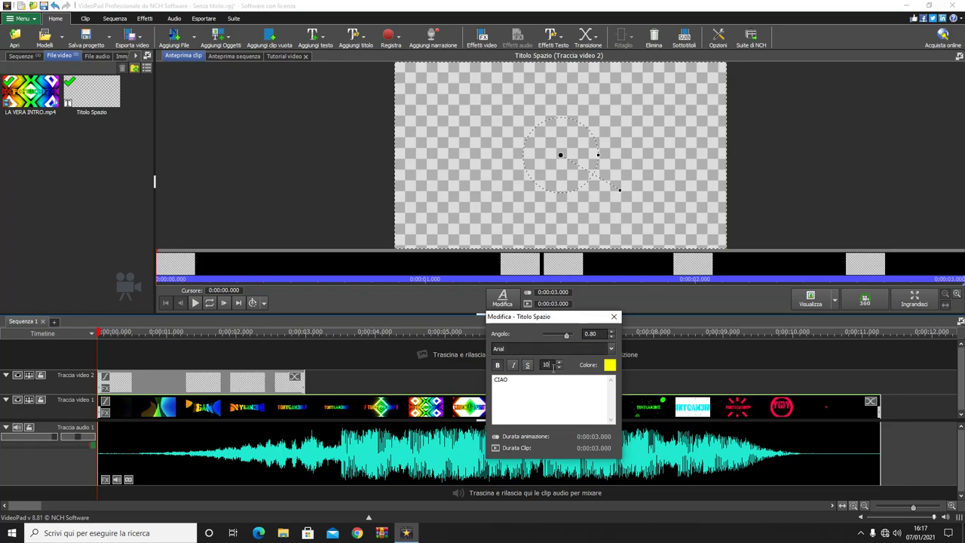
pyautogui.doubleClick(519, 378)
pyautogui.click(545, 365)
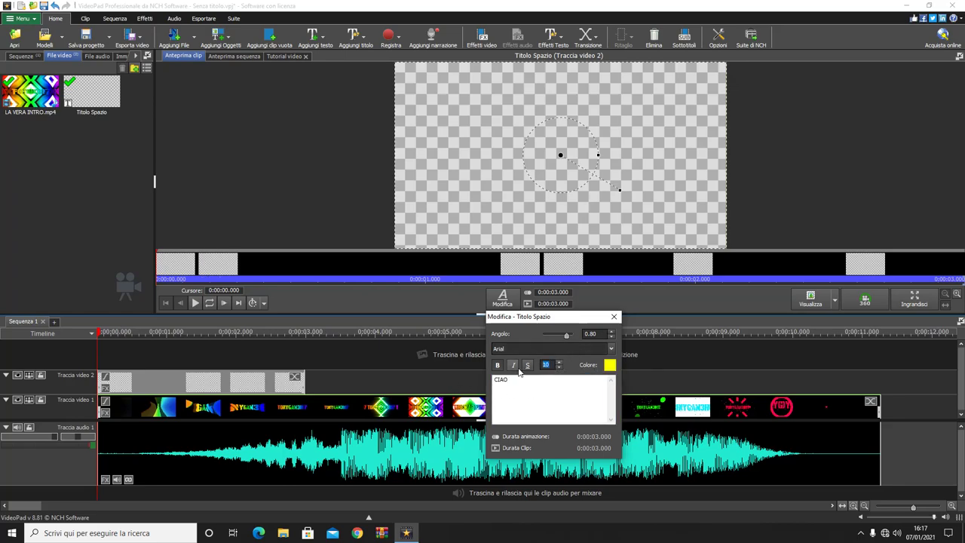
pyautogui.write('30')
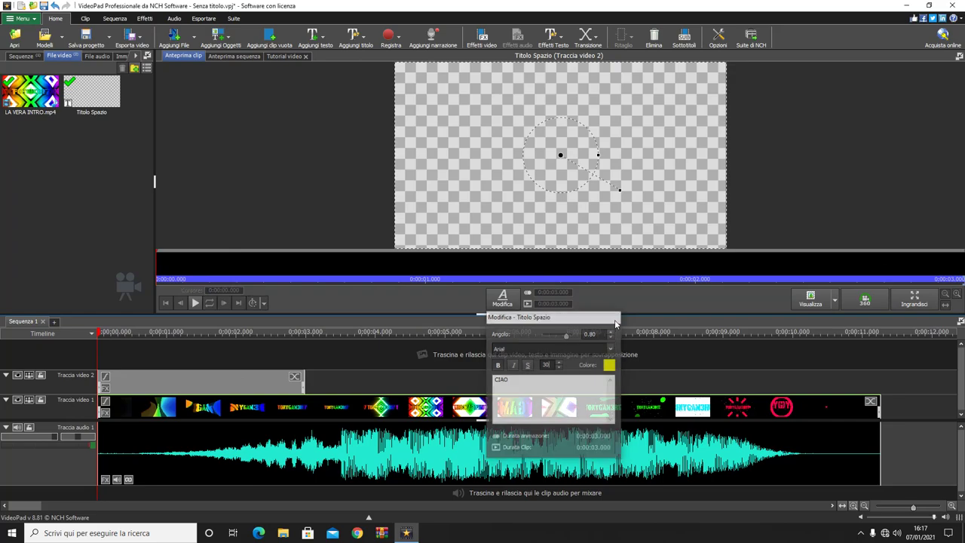
pyautogui.click(110, 337)
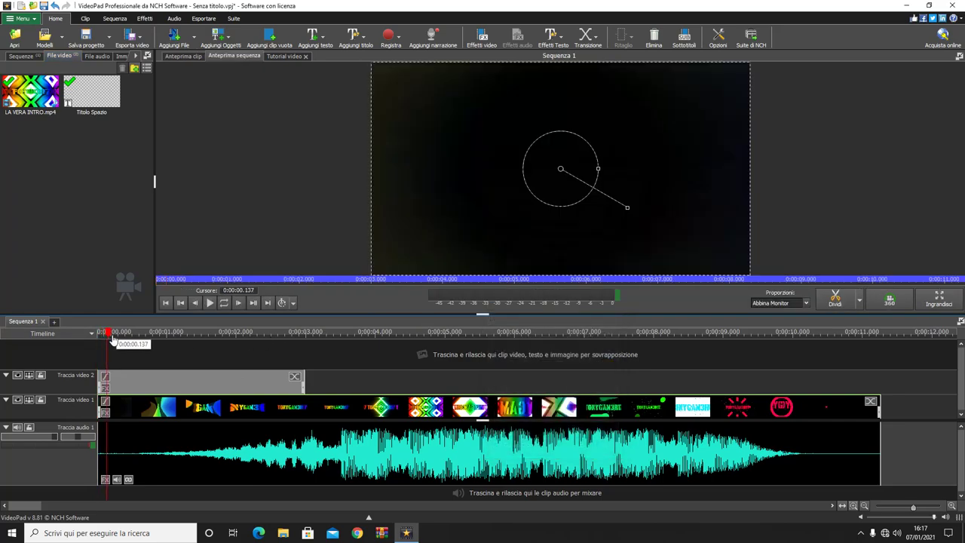
pyautogui.moveTo(110, 336); pyautogui.dragTo(188, 336)
# Extend the title clip to the end of the intro video and play the sequence from the start.
pyautogui.moveTo(304, 386); pyautogui.dragTo(879, 399)
pyautogui.scroll(-3, 798, 410)
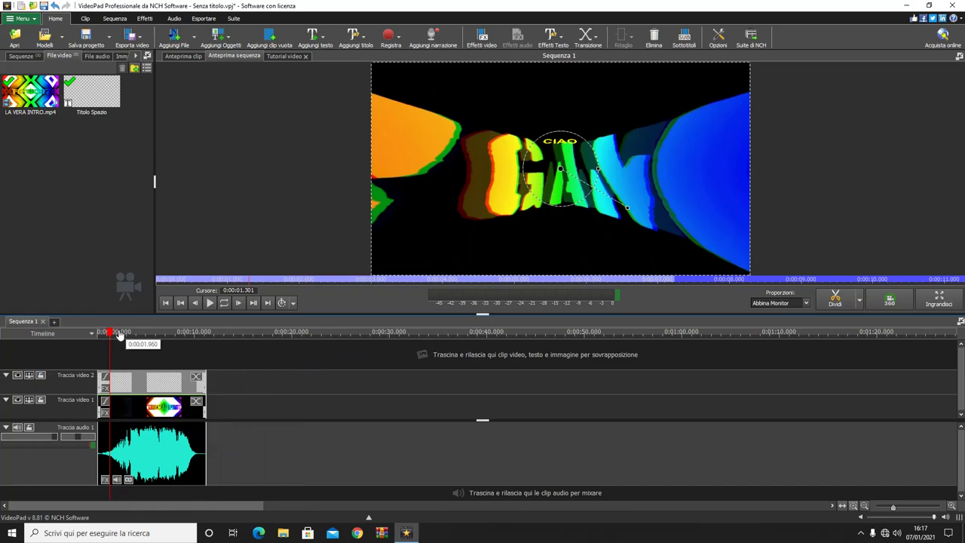
pyautogui.moveTo(110, 332); pyautogui.dragTo(46, 341)
pyautogui.click(209, 302)
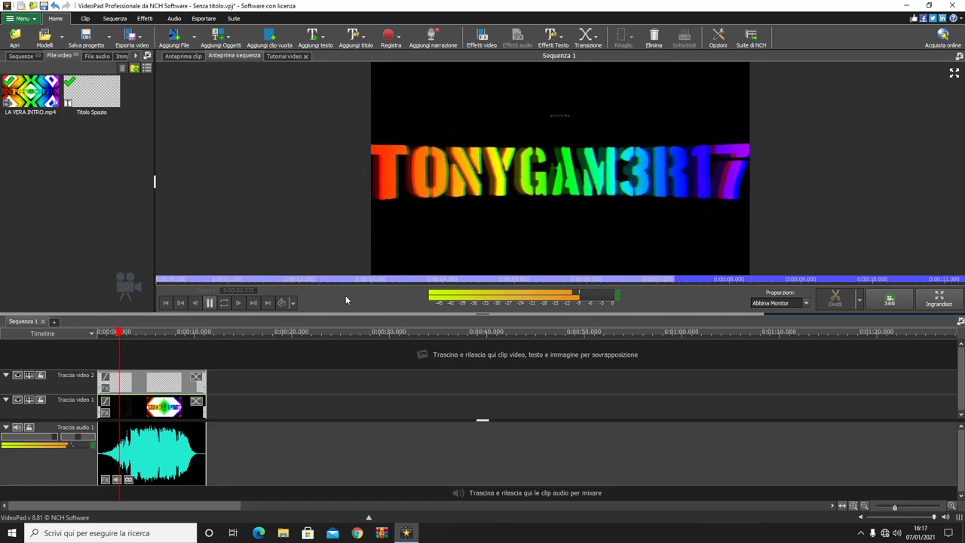
pyautogui.click(210, 302)
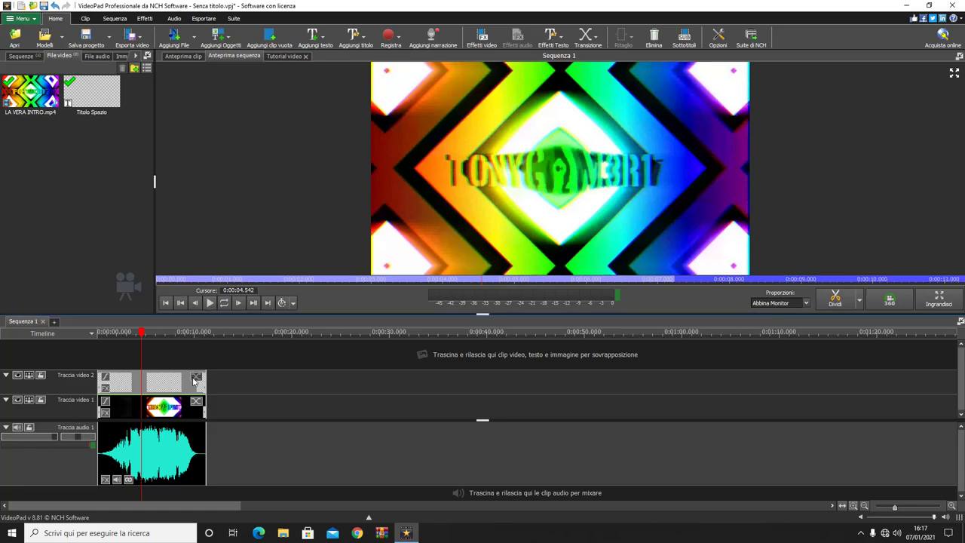
# Extend the title clip to about 0:00:52 and return the playhead to the start of the sequence.
pyautogui.moveTo(205, 383); pyautogui.dragTo(603, 386)
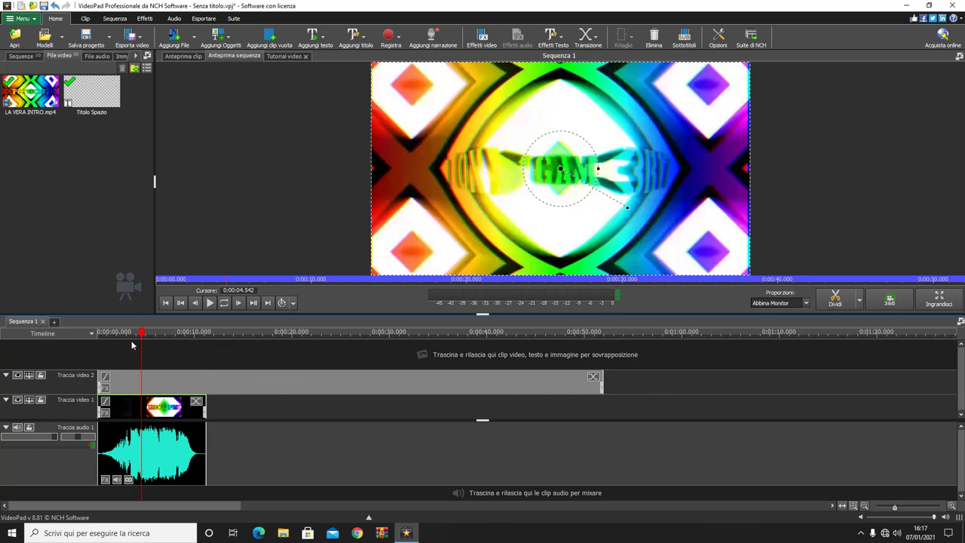
pyautogui.moveTo(141, 331); pyautogui.dragTo(38, 337)
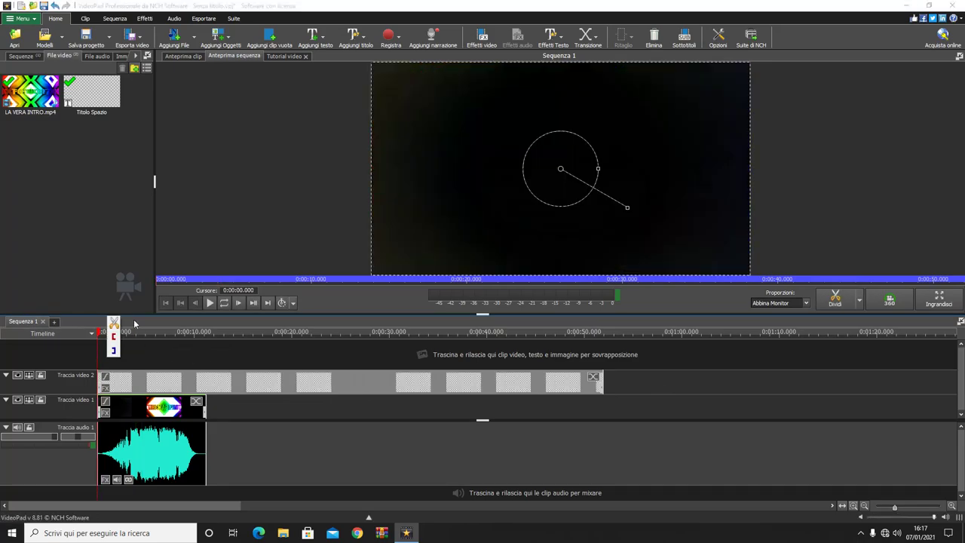
# Play the opening of the sequence, and set the CIAO title's angle to 0.80.
pyautogui.click(211, 303)
pyautogui.click(211, 303)
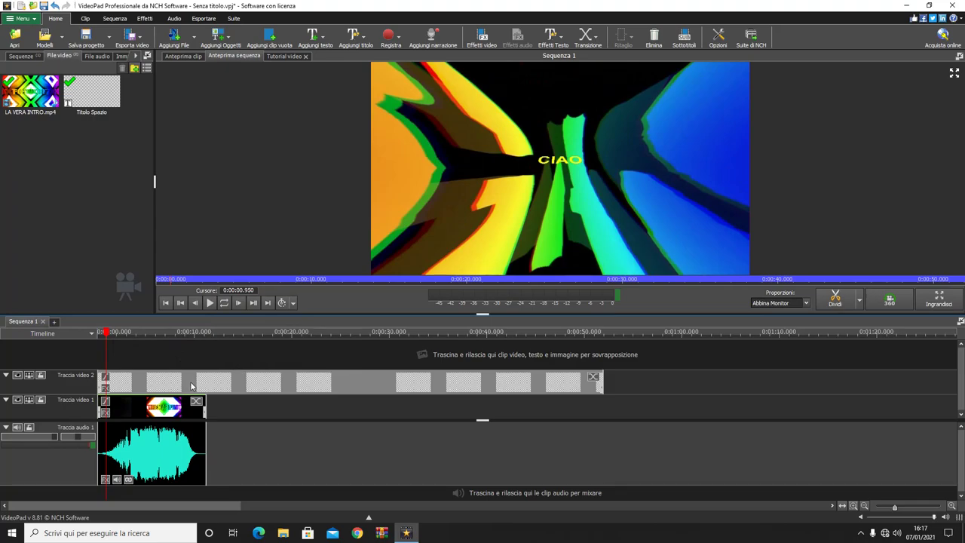
pyautogui.doubleClick(233, 384)
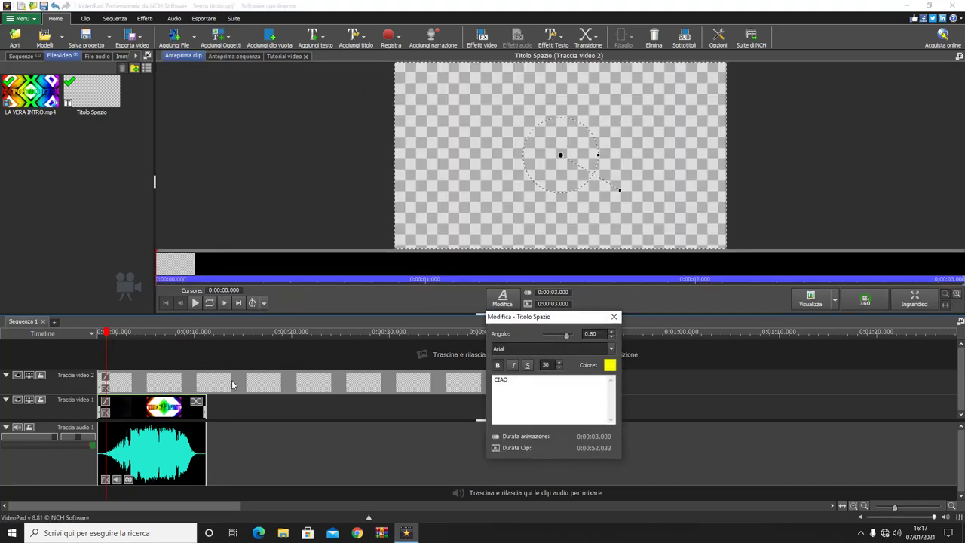
pyautogui.doubleClick(591, 334)
pyautogui.write('0.80')
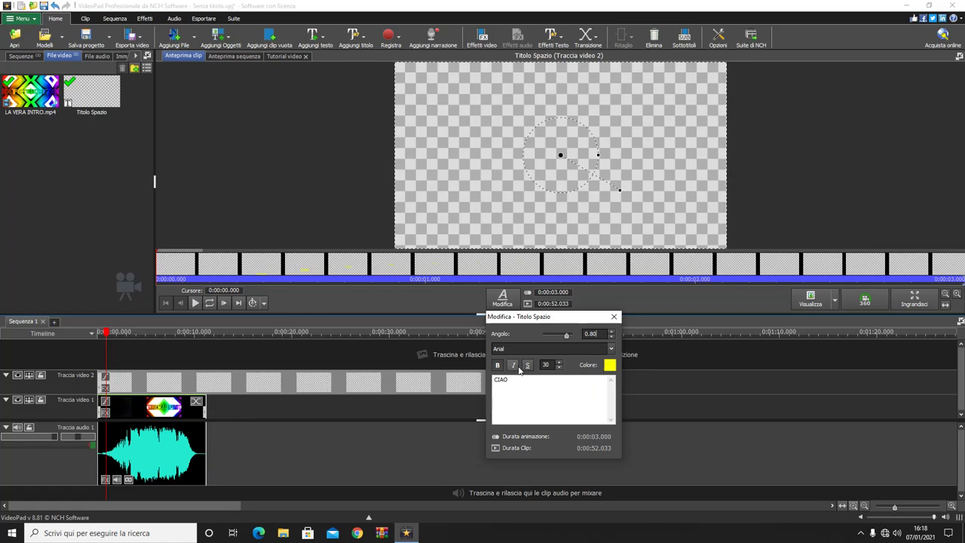
pyautogui.click(613, 317)
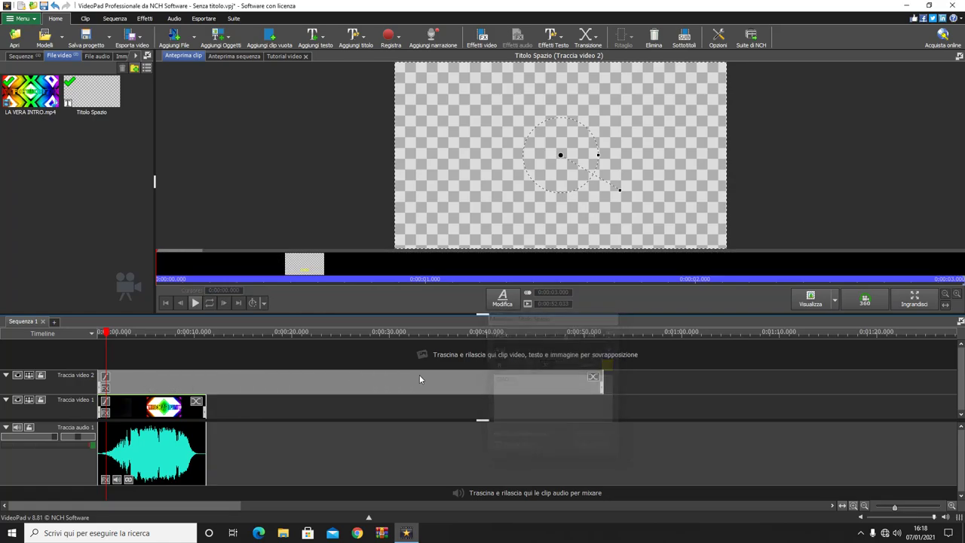
pyautogui.rightClick(382, 382)
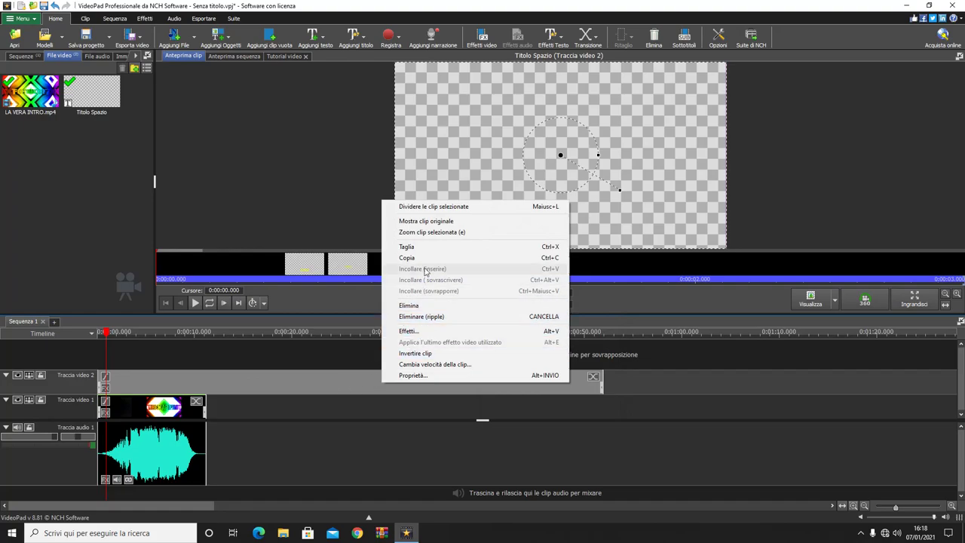
pyautogui.click(436, 364)
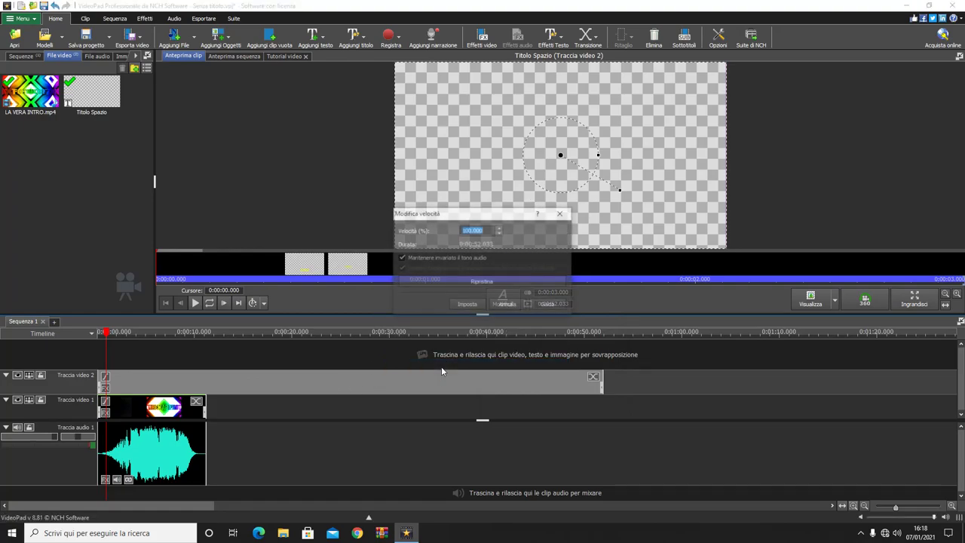
pyautogui.click(561, 214)
# Set the title's animation duration to 0:00:12.000 and play the opening of the sequence from the start.
pyautogui.scroll(-2, 386, 359)
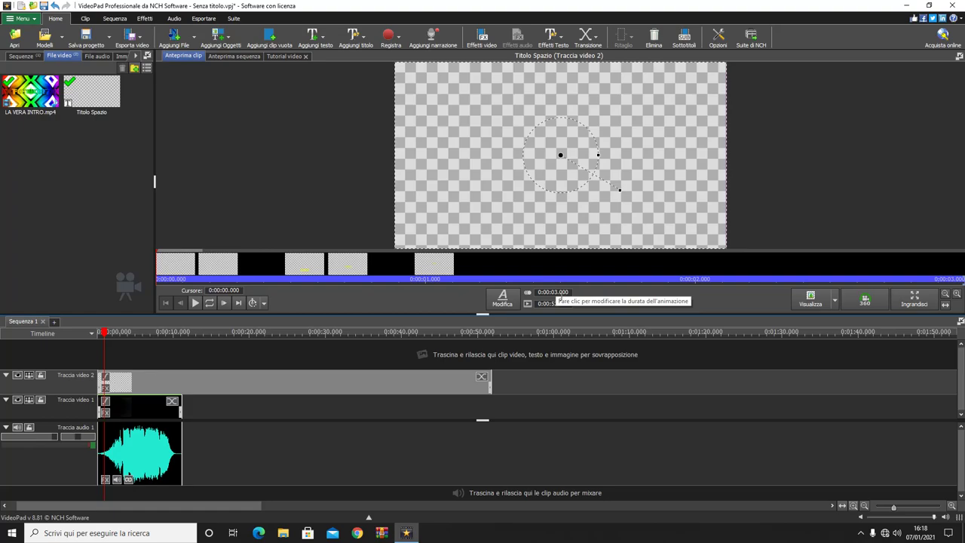
pyautogui.click(557, 293)
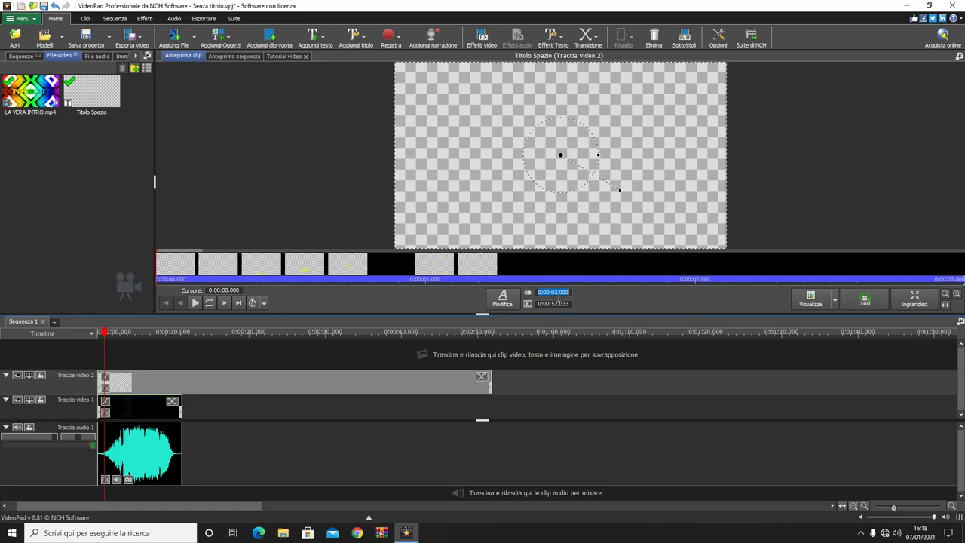
pyautogui.click(560, 294)
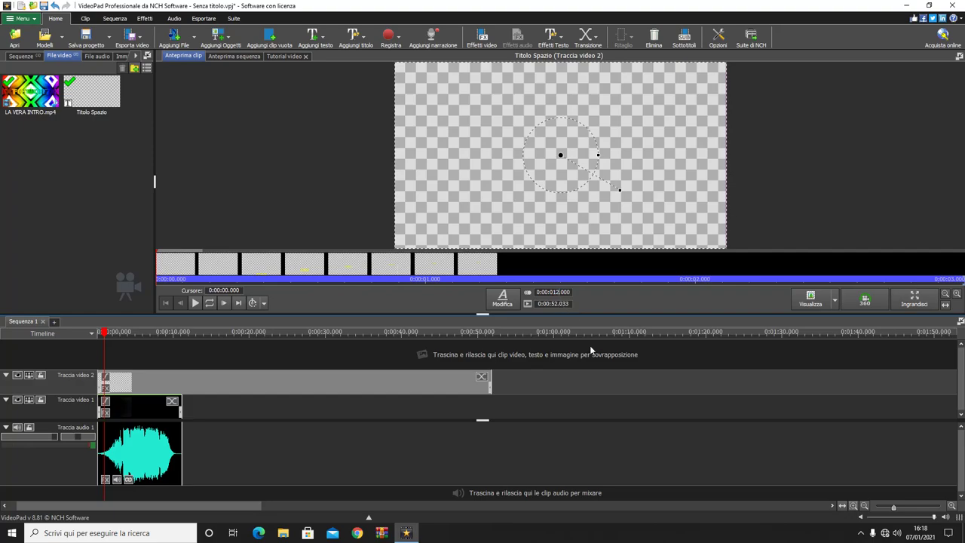
pyautogui.press('Return')
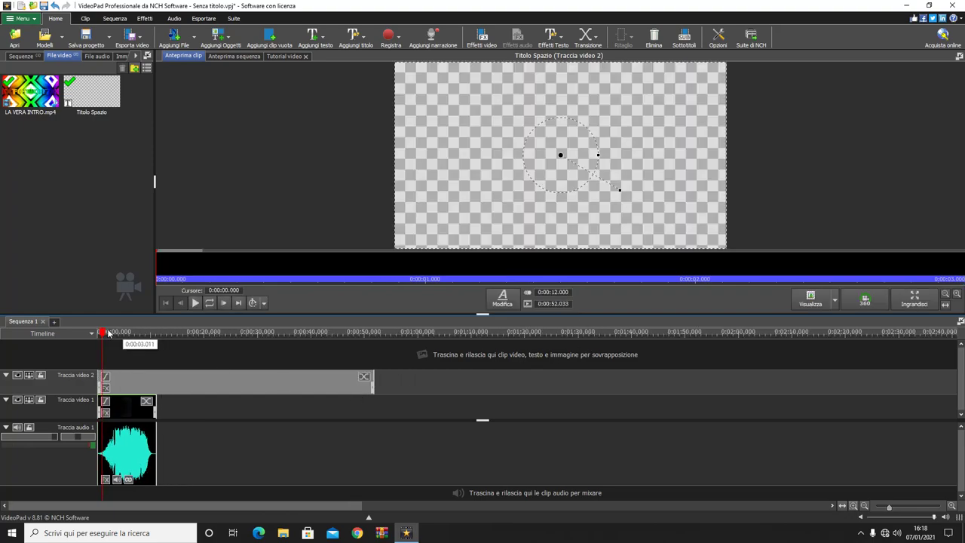
pyautogui.click(98, 332)
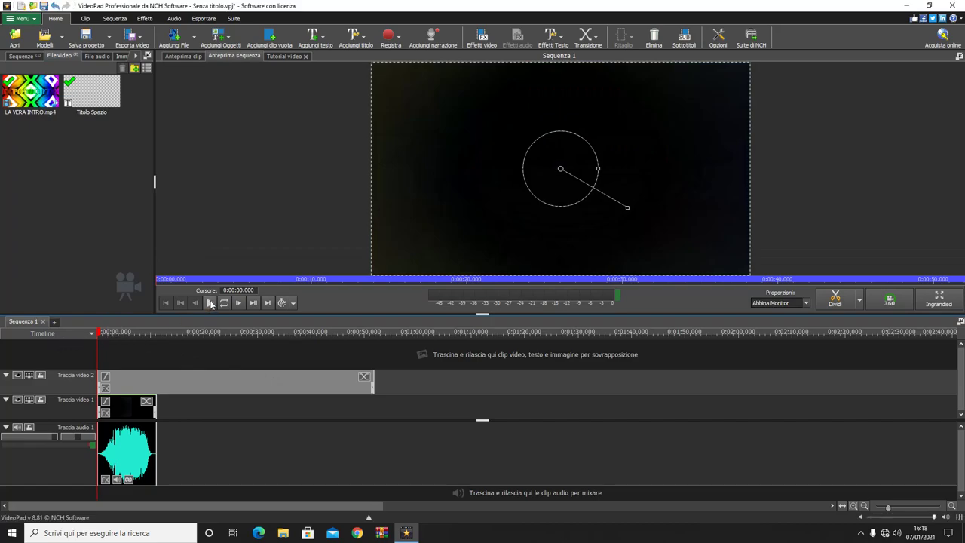
pyautogui.click(211, 303)
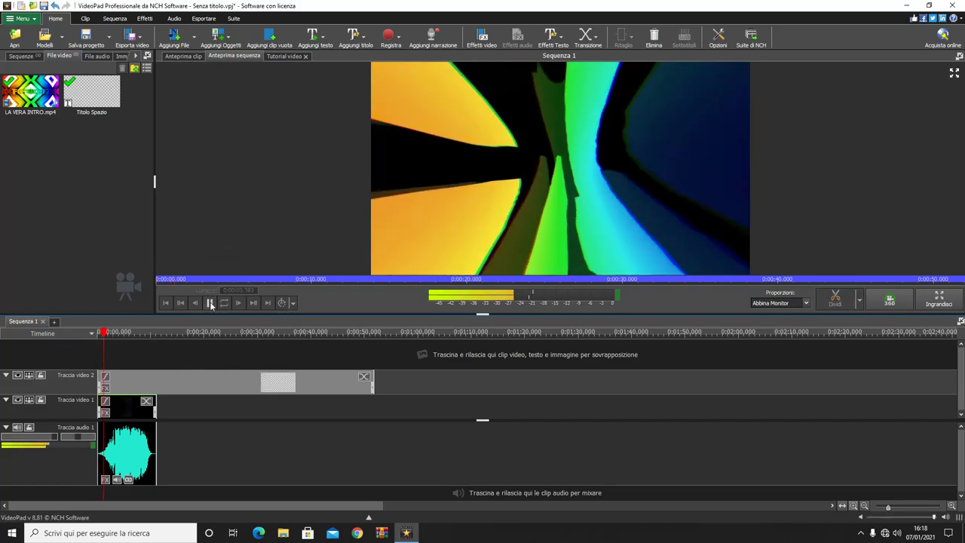
pyautogui.click(211, 303)
# Check the resource use of the running processes in Task Manager, and close it.
pyautogui.rightClick(473, 533)
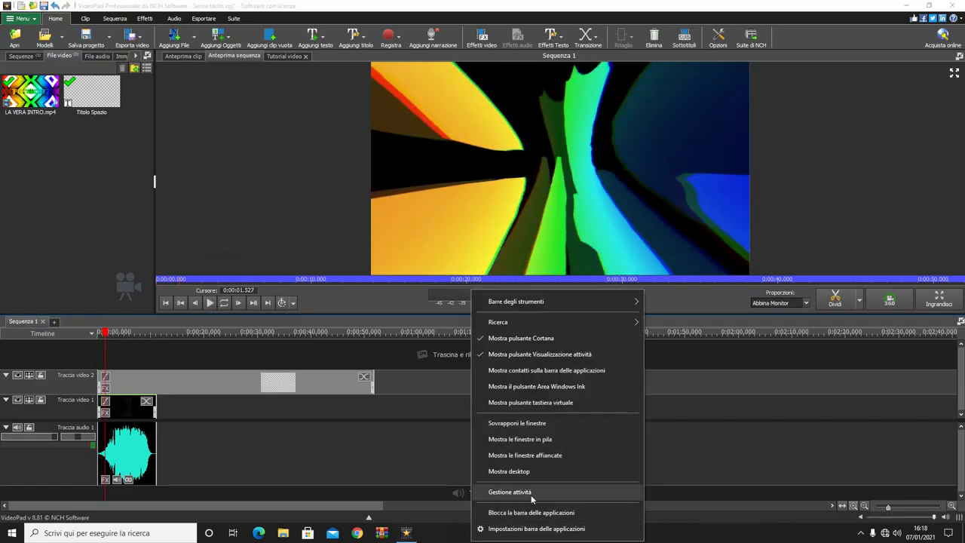
pyautogui.click(510, 492)
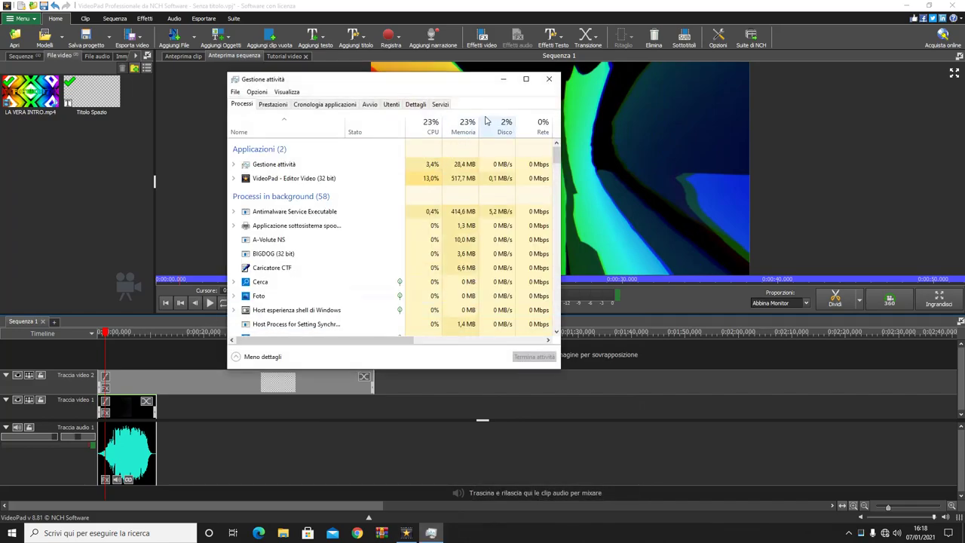
pyautogui.click(550, 80)
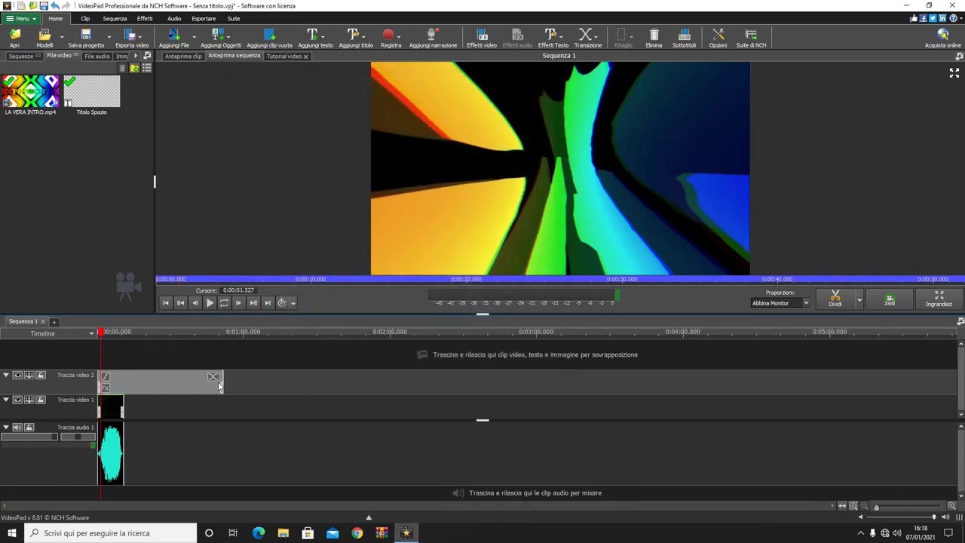
# Shorten the title clip to the end of the intro video and preview the opening of the sequence from the start.
pyautogui.moveTo(222, 385); pyautogui.dragTo(134, 393)
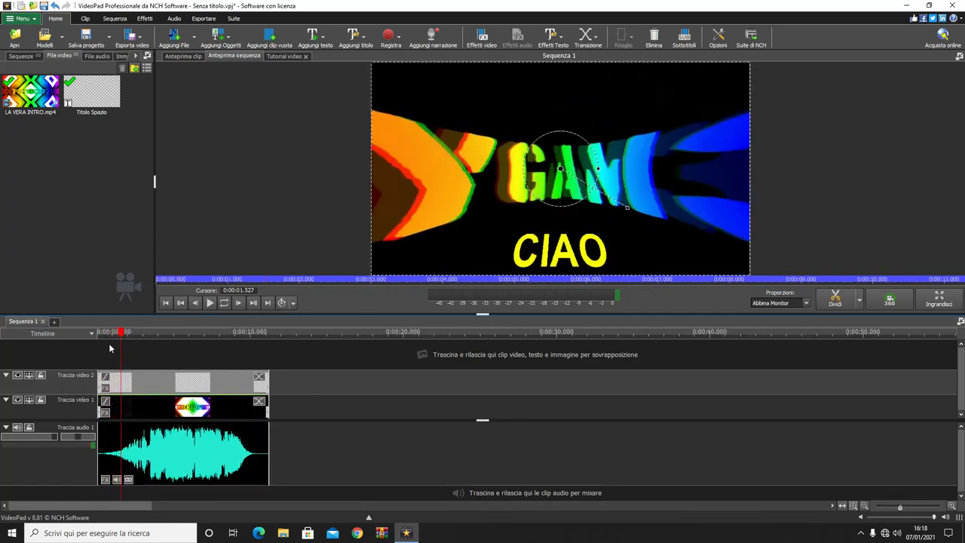
pyautogui.moveTo(109, 334)
pyautogui.mouseDown()
pyautogui.moveTo(91, 336)
pyautogui.moveTo(264, 336)
pyautogui.moveTo(98, 340)
pyautogui.mouseUp()
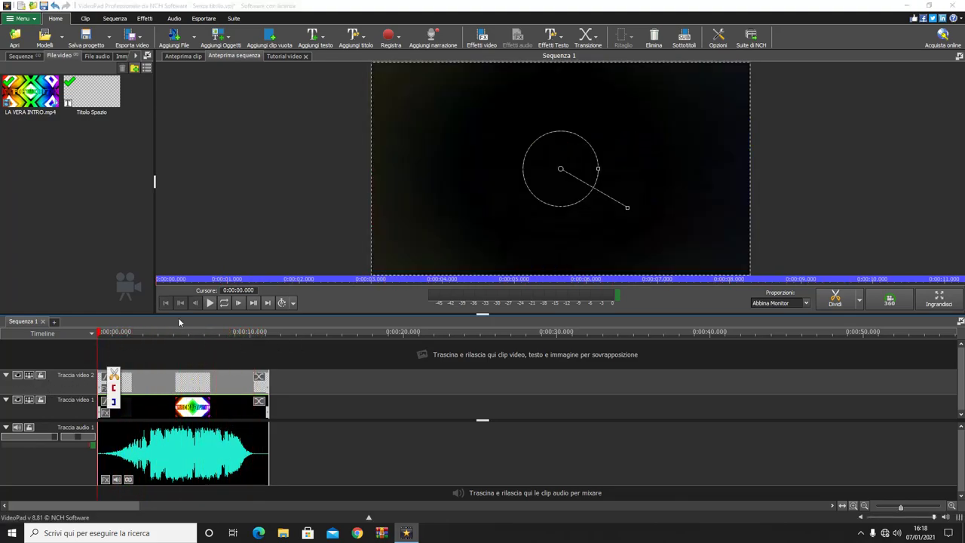
pyautogui.click(214, 303)
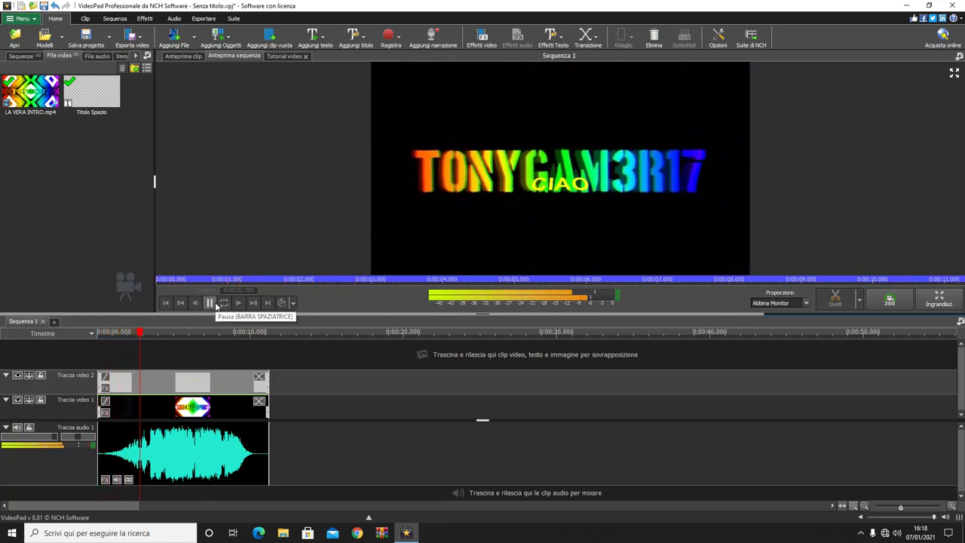
pyautogui.click(210, 302)
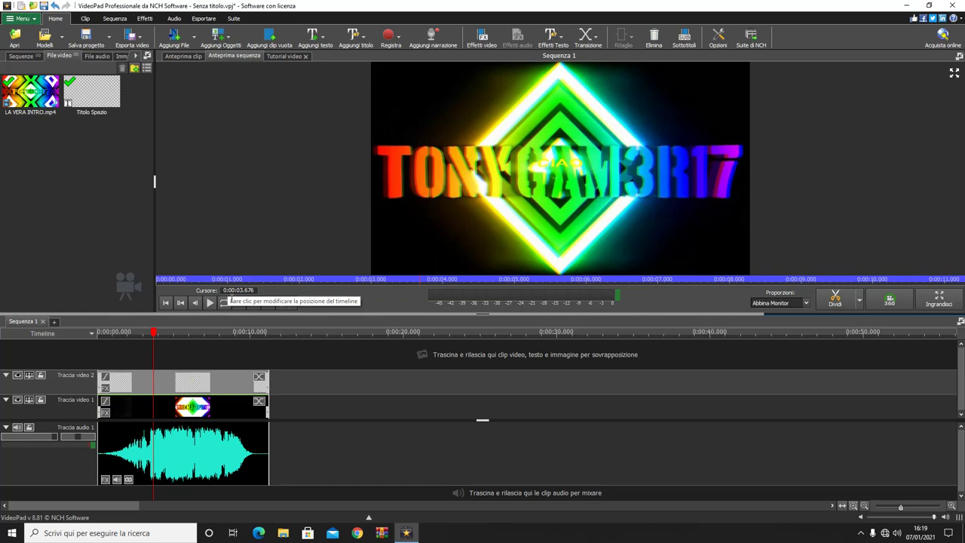
pyautogui.moveTo(153, 332); pyautogui.dragTo(47, 349)
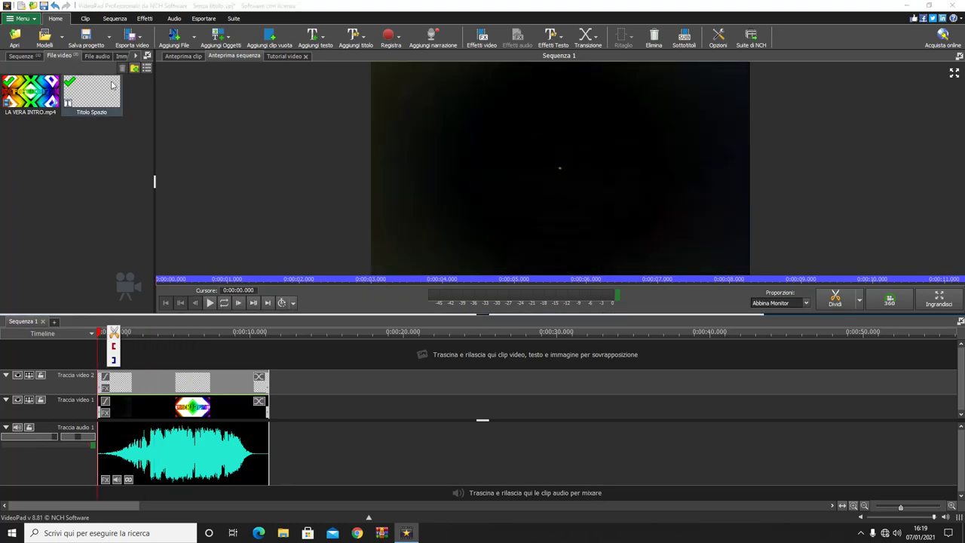